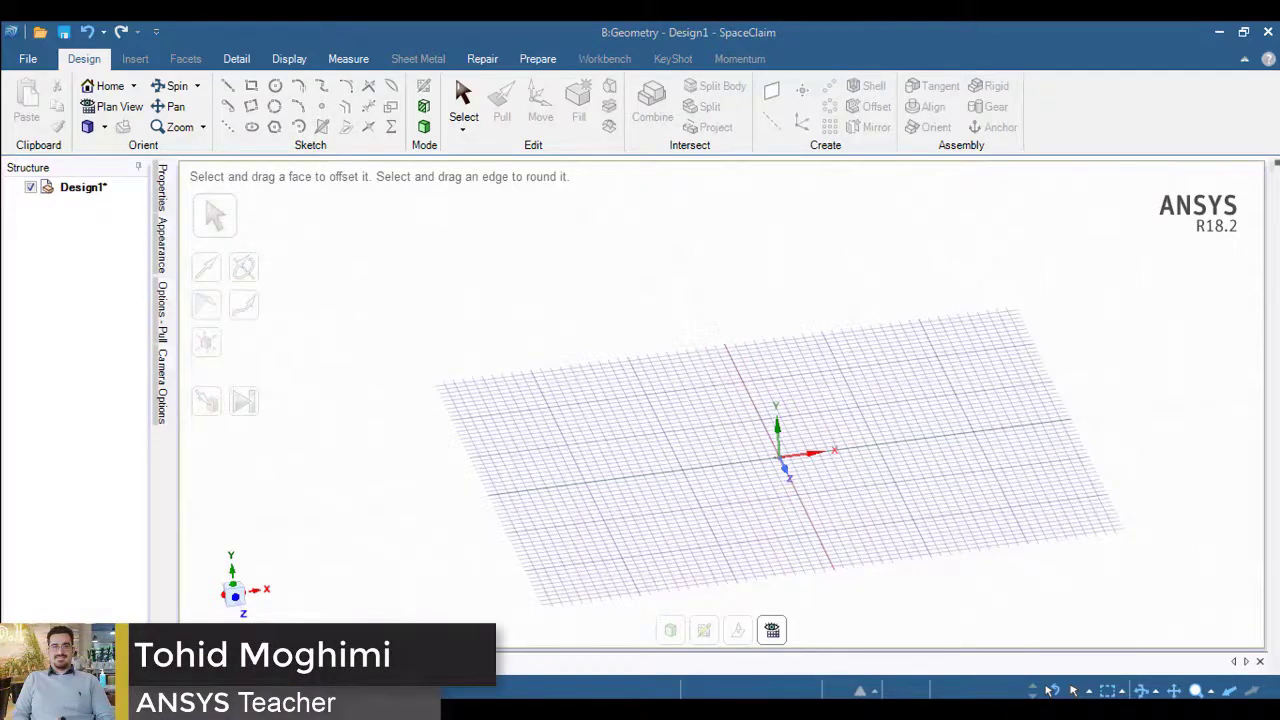
- In plan view of the sketch plane, draw a 40 mm diameter circle centred on the origin
{"action": "key", "text": "alt+Tab"}
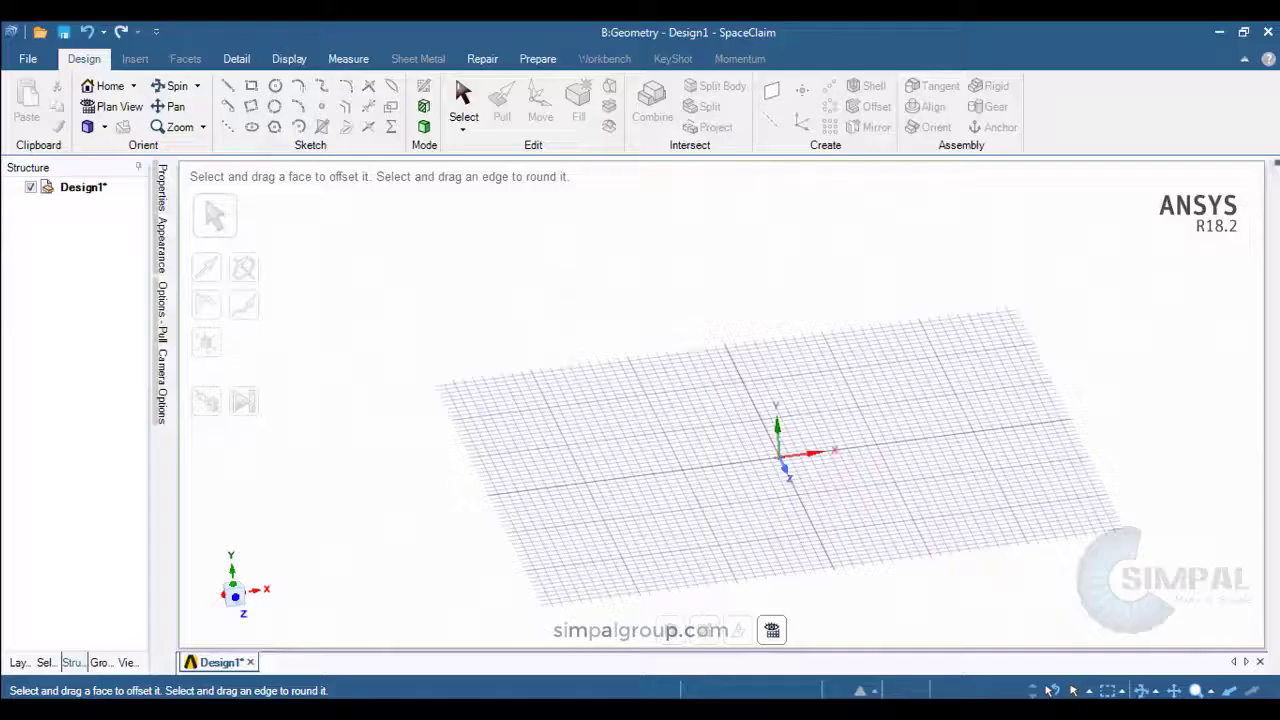
{"action": "key", "text": "d"}
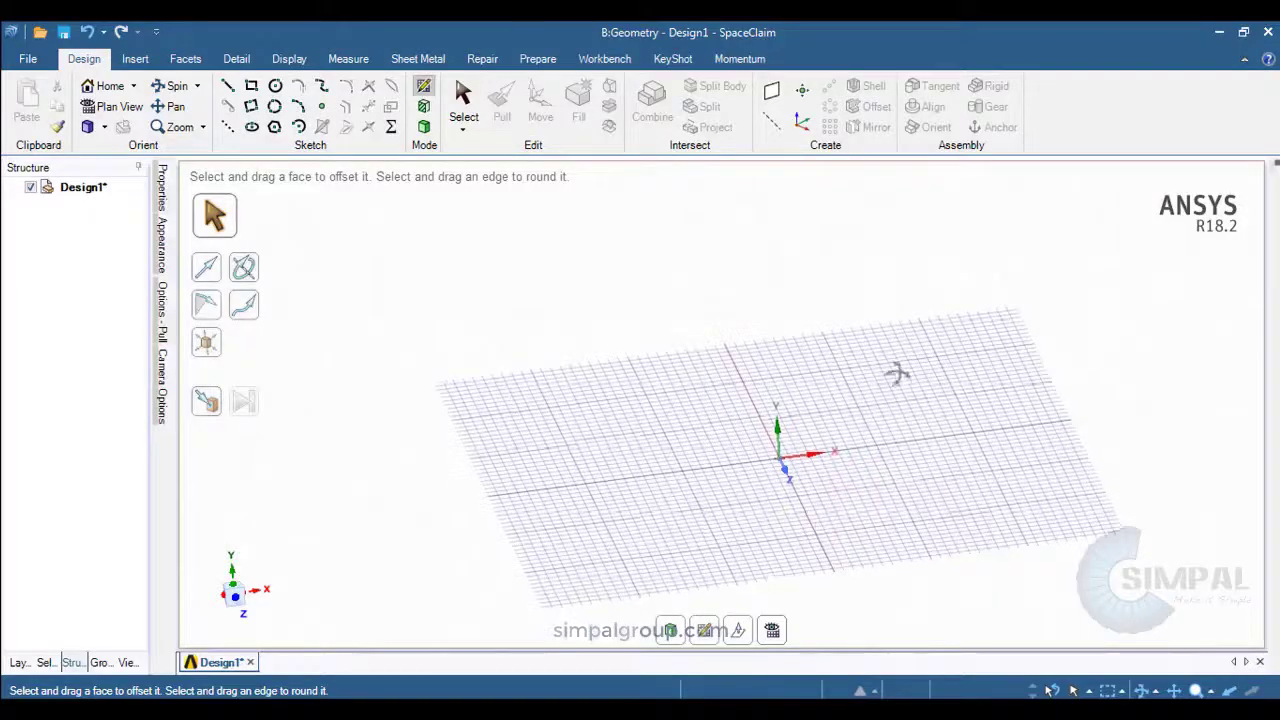
{"action": "left_click", "coordinate": [773, 631]}
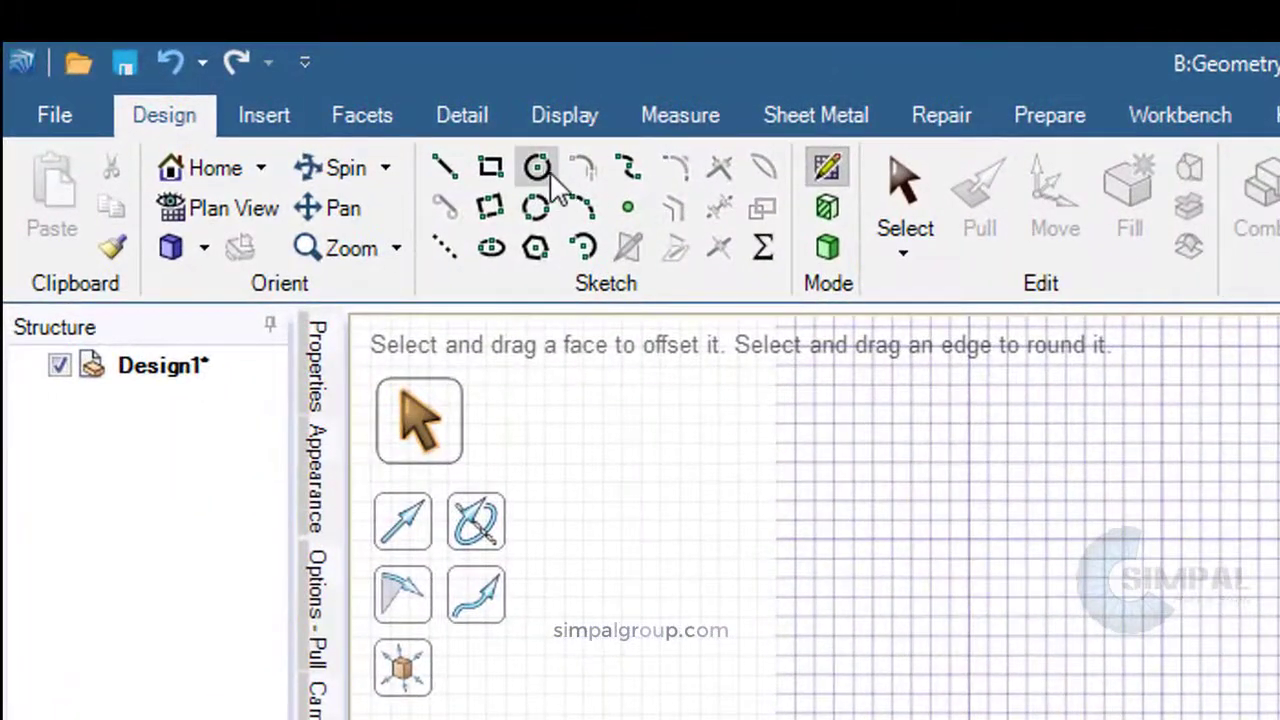
{"action": "left_click", "coordinate": [276, 87]}
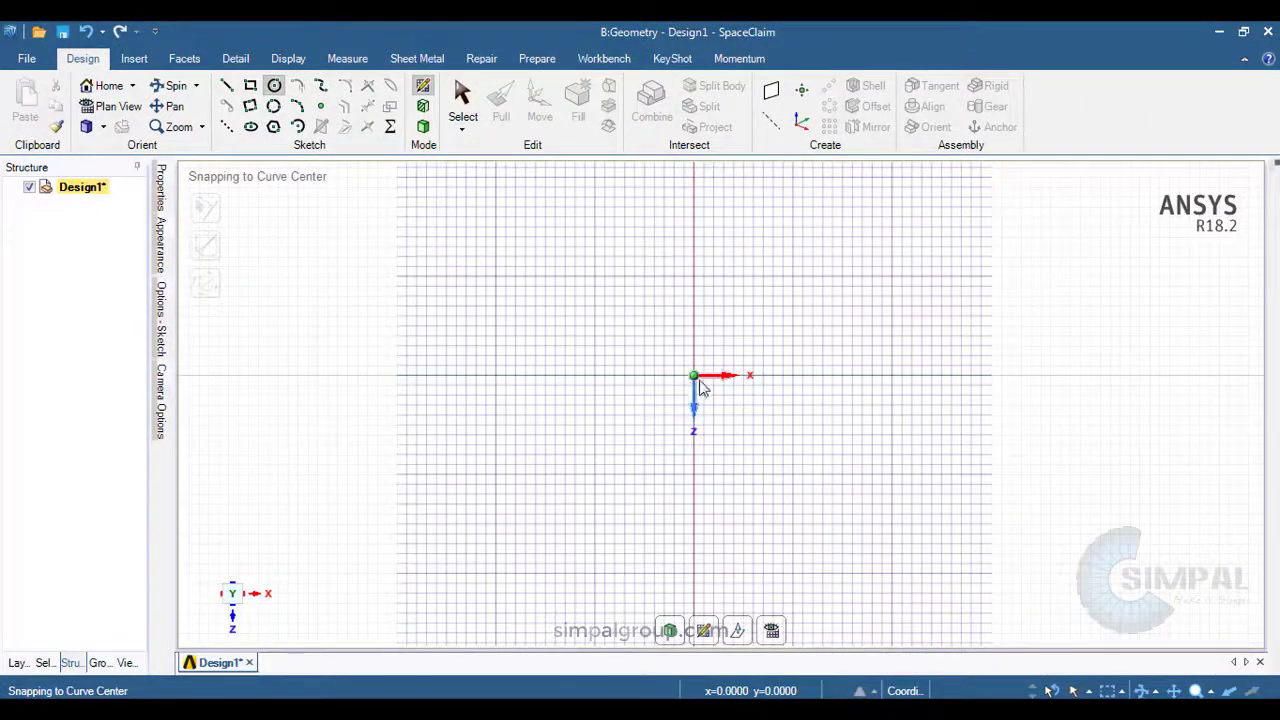
{"action": "left_click", "coordinate": [694, 376]}
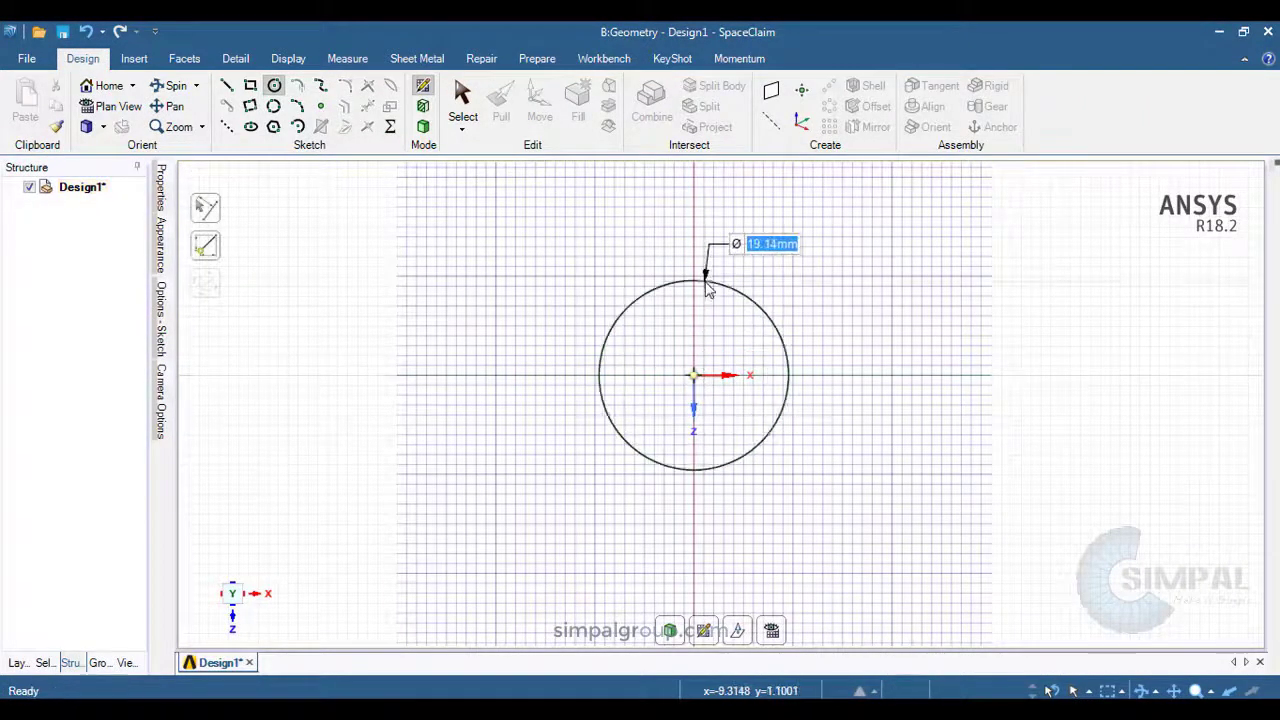
{"action": "type", "text": "40"}
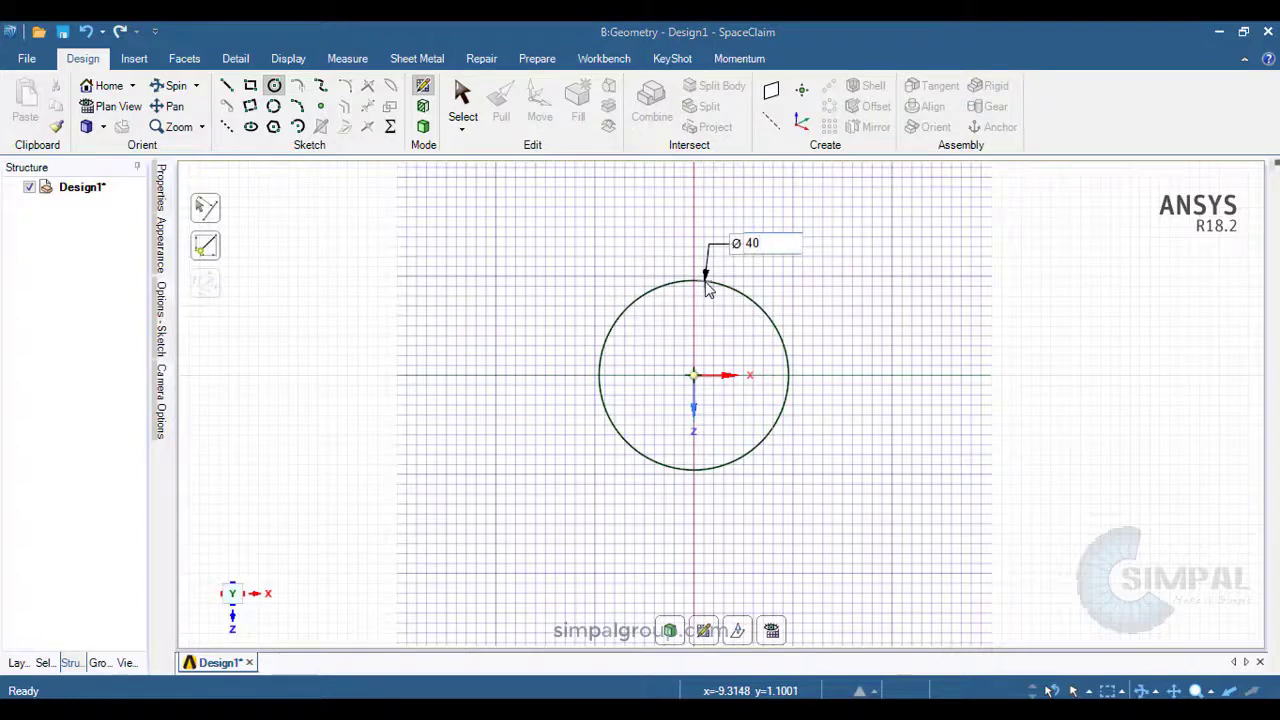
{"action": "key", "text": "Return"}
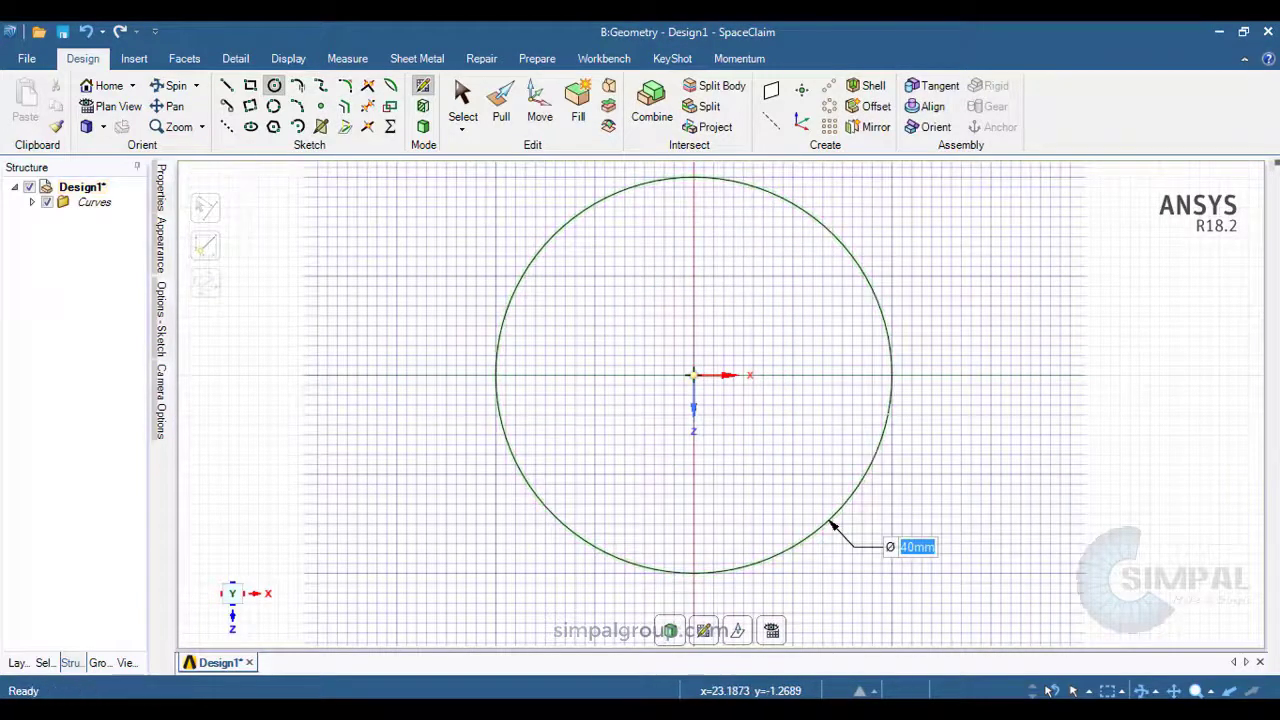
- Draw a 10 mm construction line along the Z axis, defined from its center at the origin
{"action": "key", "text": "alt+Tab"}
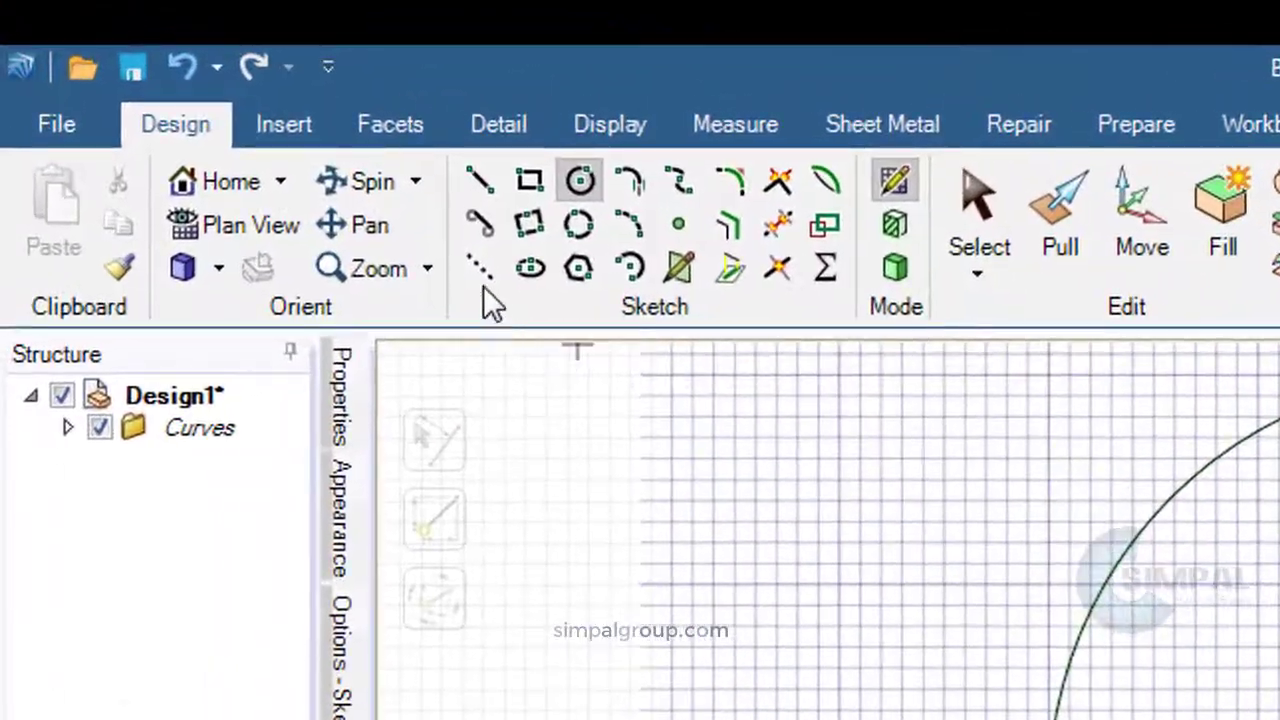
{"action": "left_click", "coordinate": [247, 139]}
{"action": "mouse_move", "coordinate": [349, 649]}
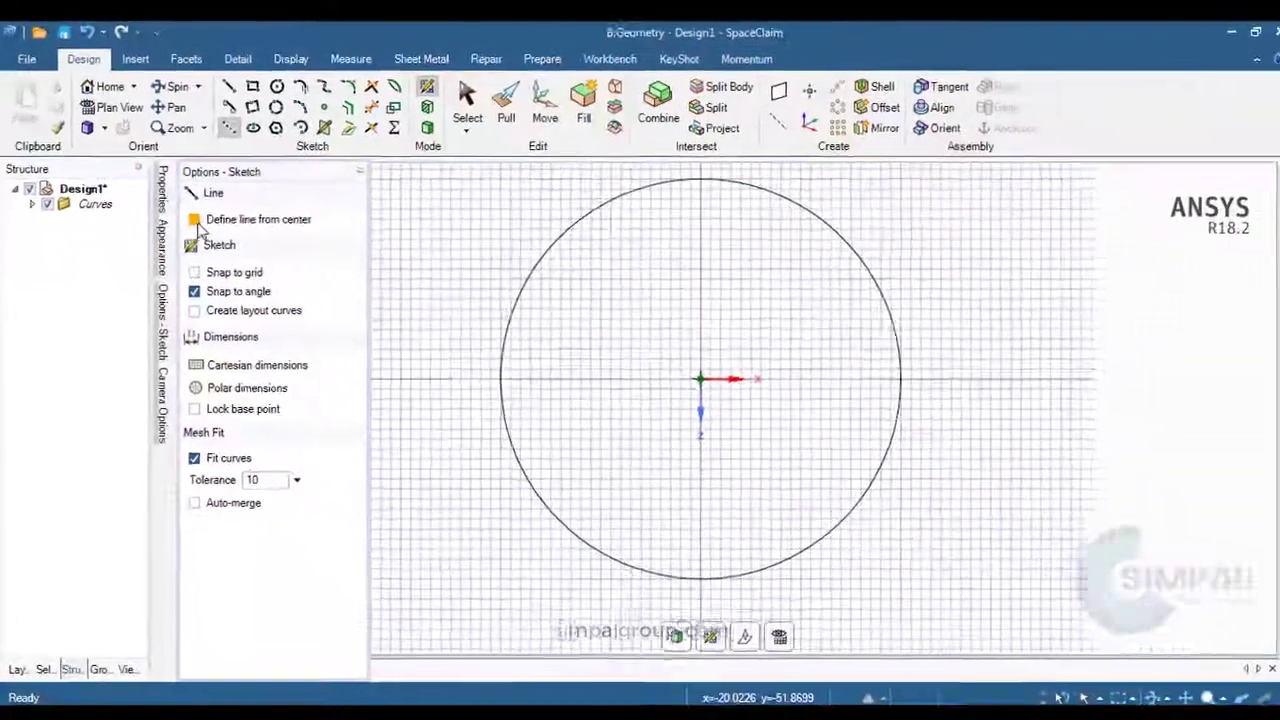
{"action": "left_click", "coordinate": [405, 460]}
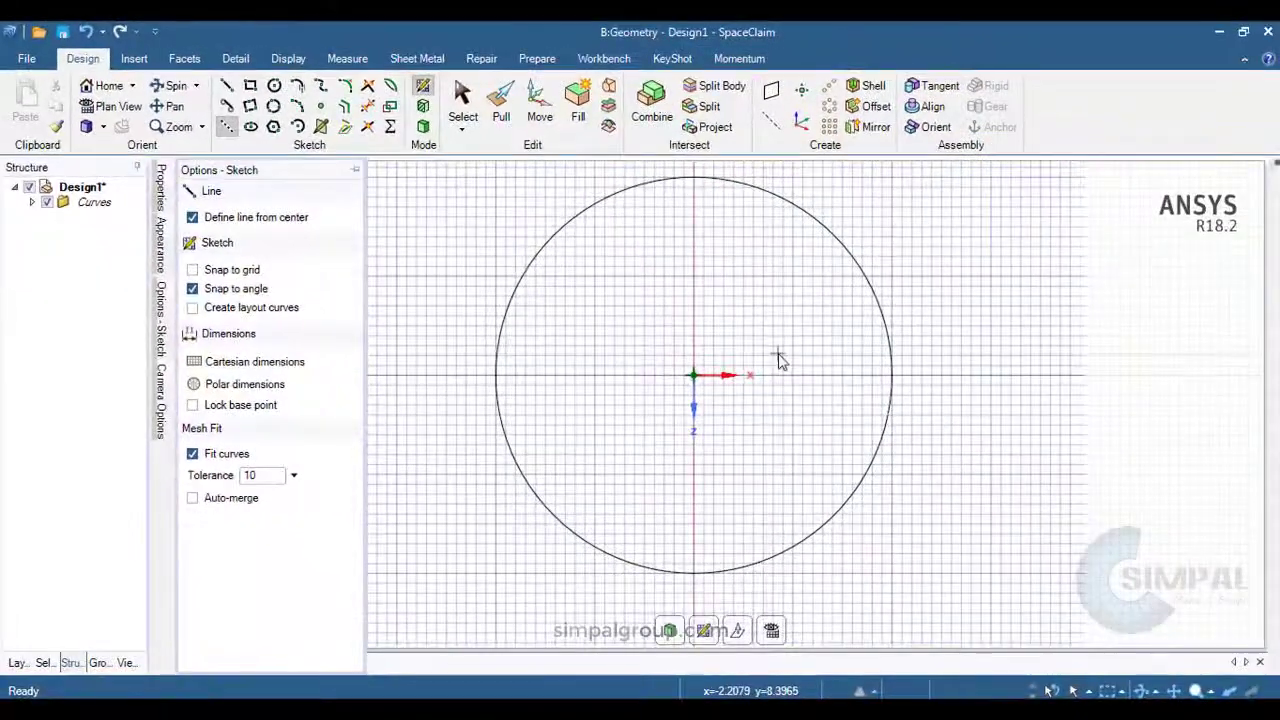
{"action": "left_click", "coordinate": [693, 375]}
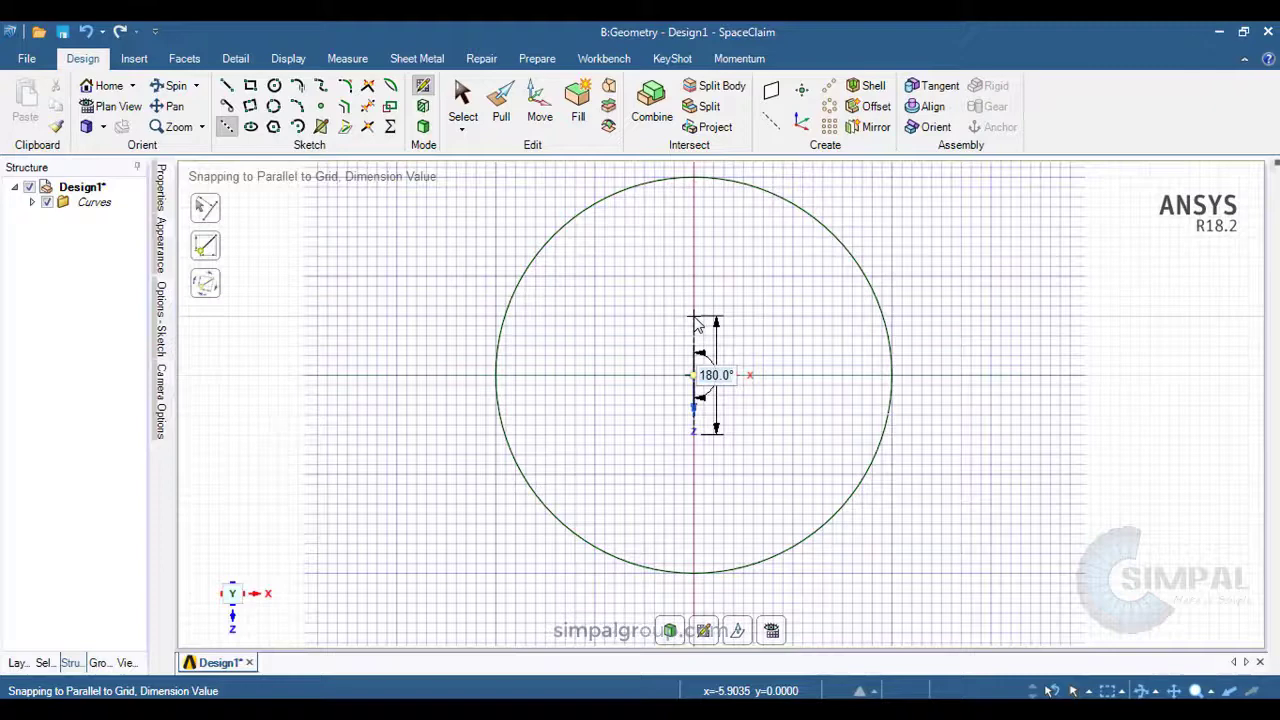
{"action": "type", "text": "10"}
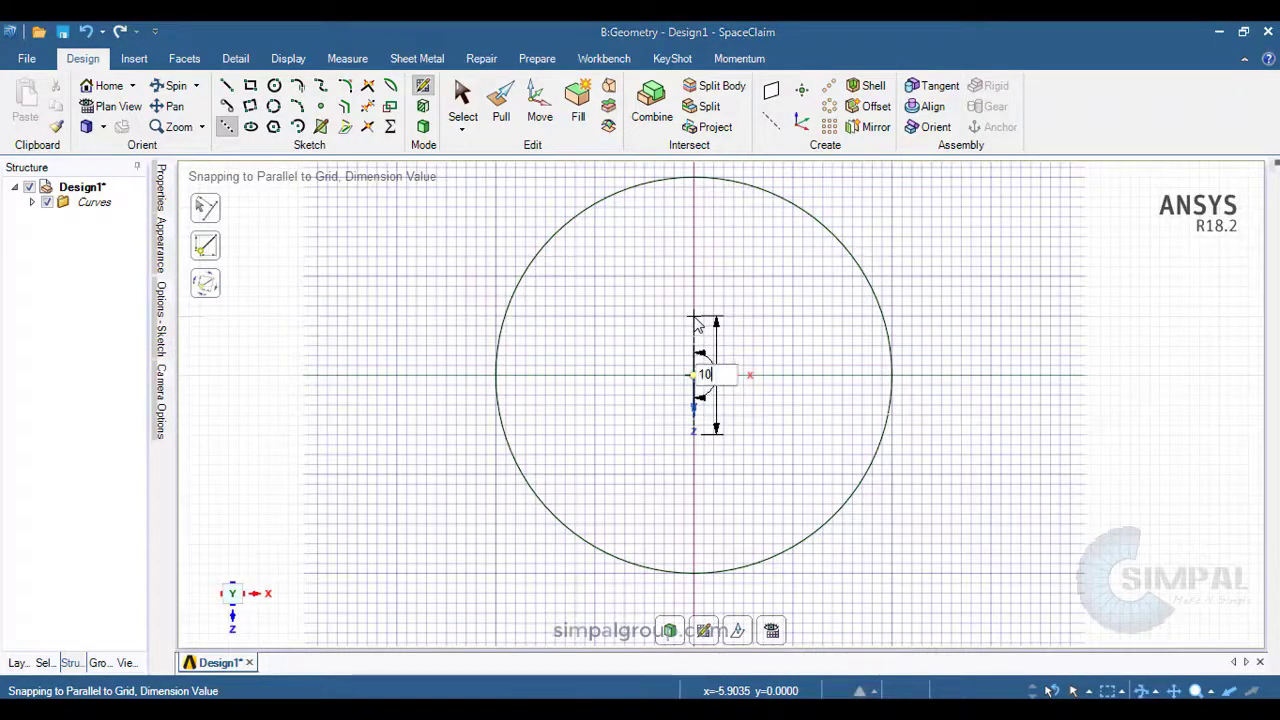
{"action": "key", "text": "Return"}
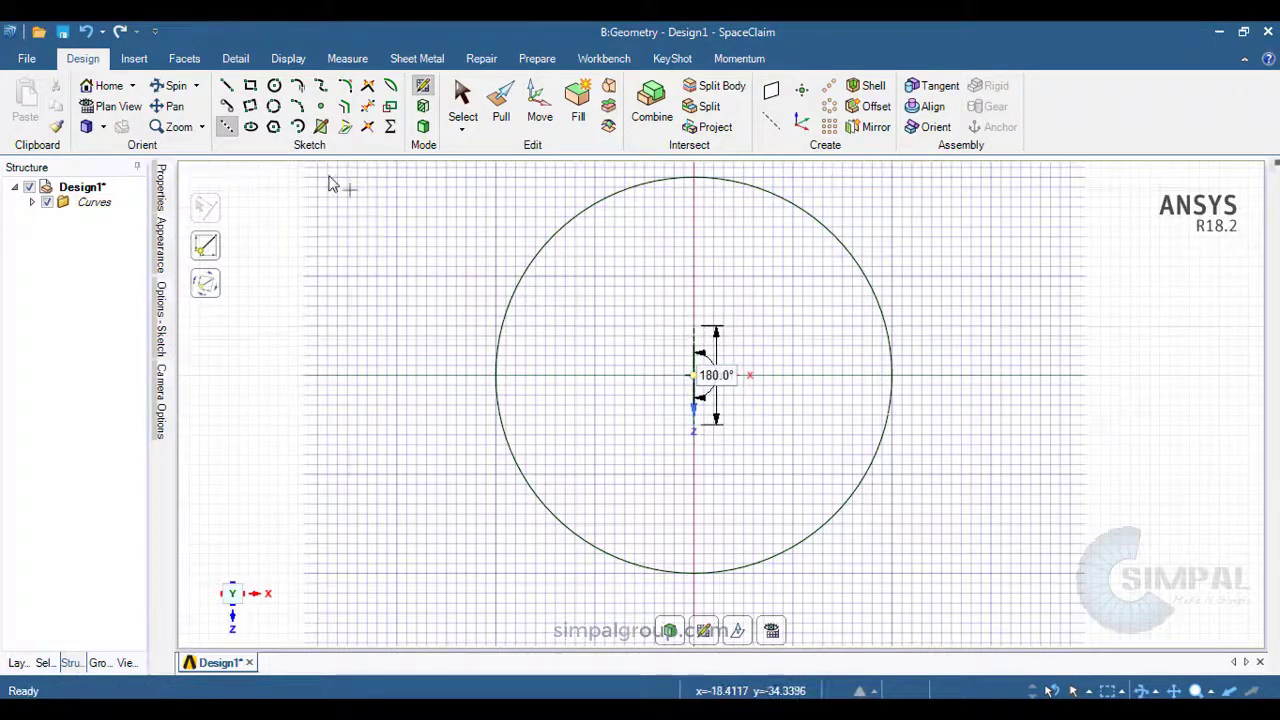
- Draw two 30 mm circles centred on the construction line's endpoints, each tangent to the nearer side of the 40 mm circle
{"action": "left_click", "coordinate": [274, 87]}
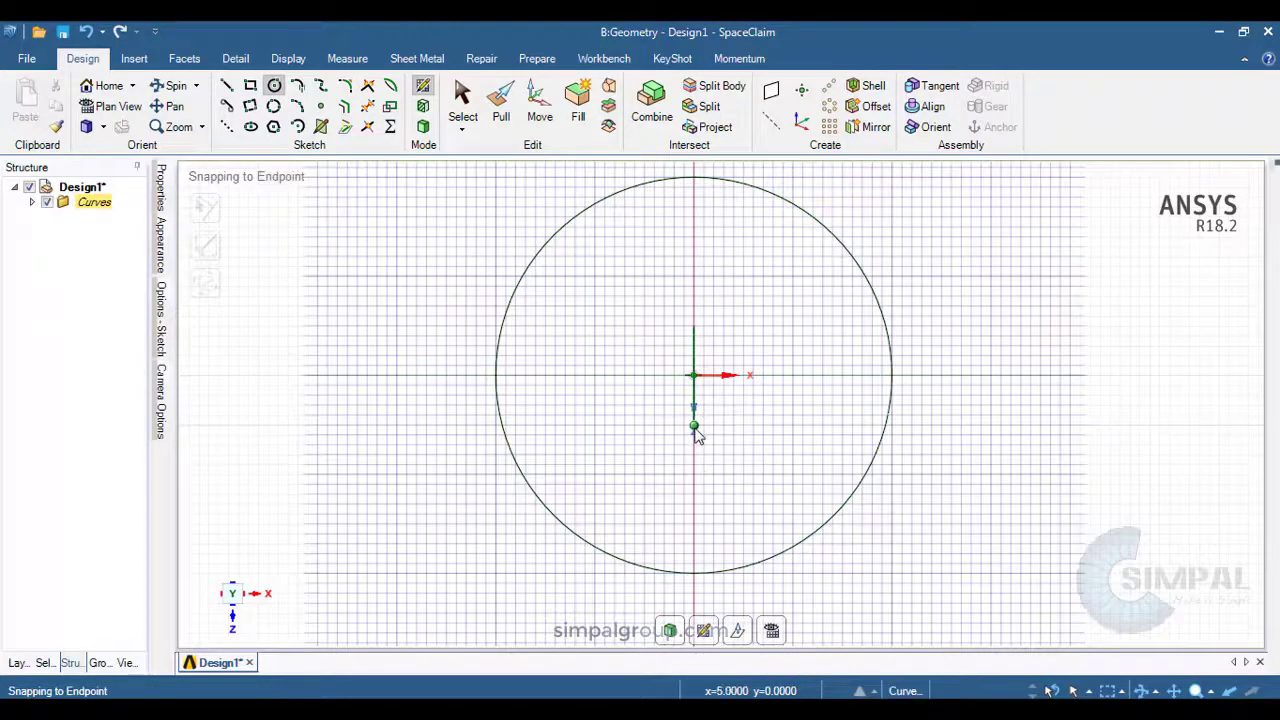
{"action": "left_click", "coordinate": [695, 428]}
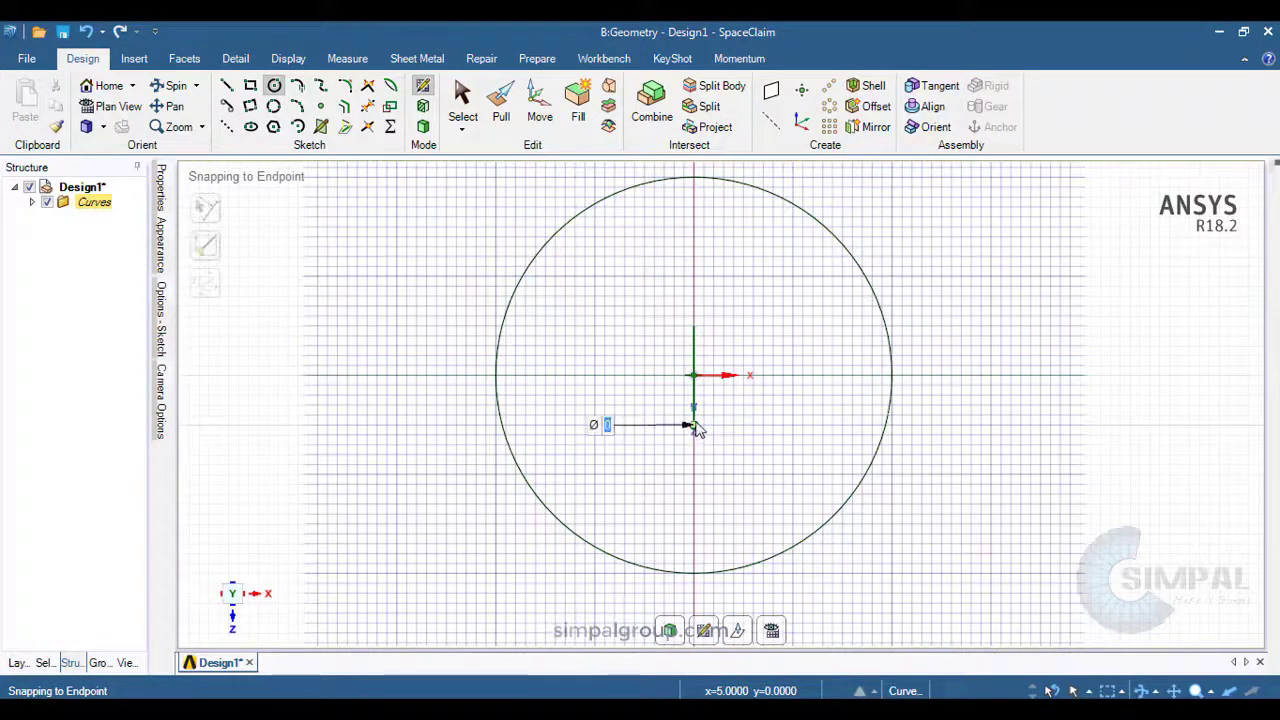
{"action": "left_click", "coordinate": [695, 577]}
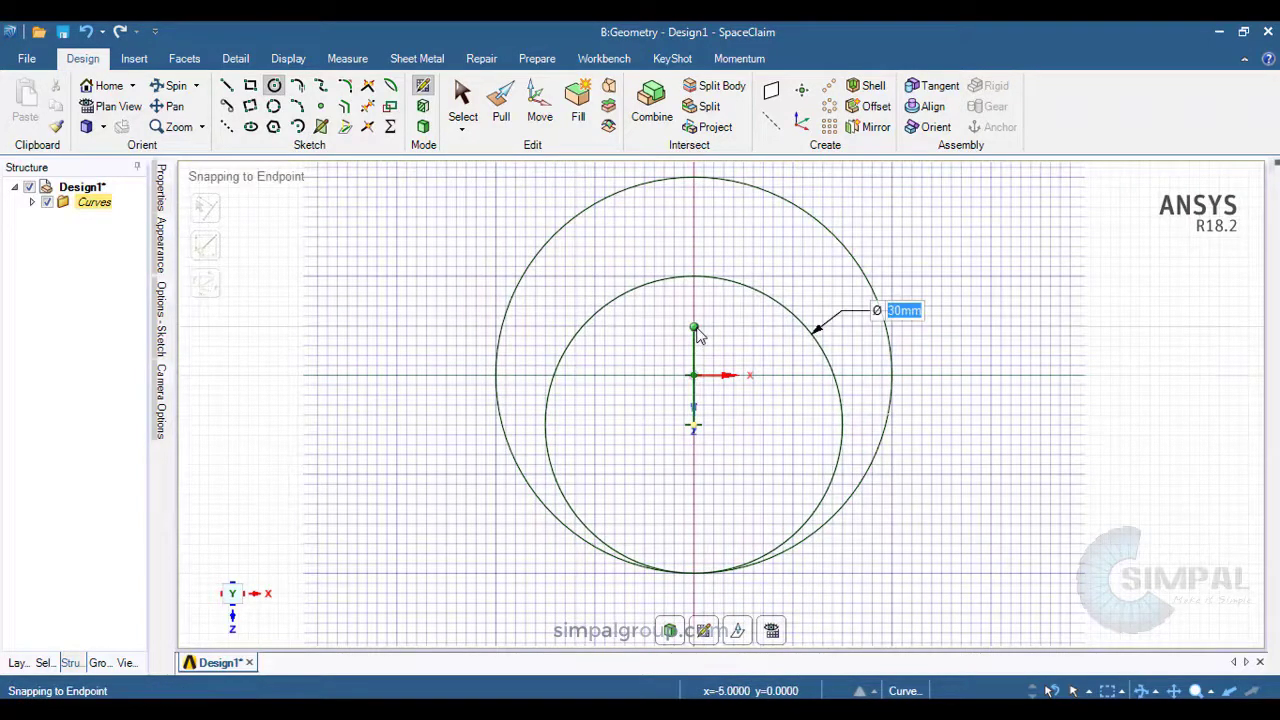
{"action": "left_click", "coordinate": [695, 329]}
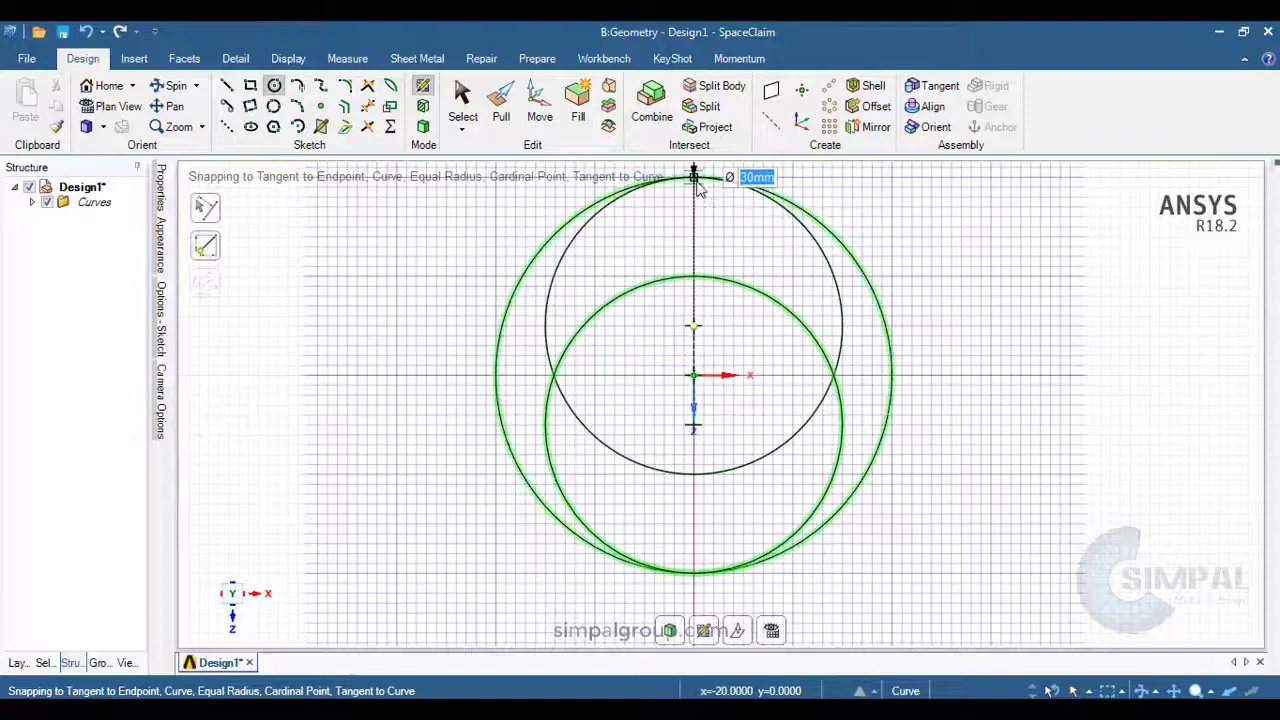
{"action": "left_click", "coordinate": [698, 187]}
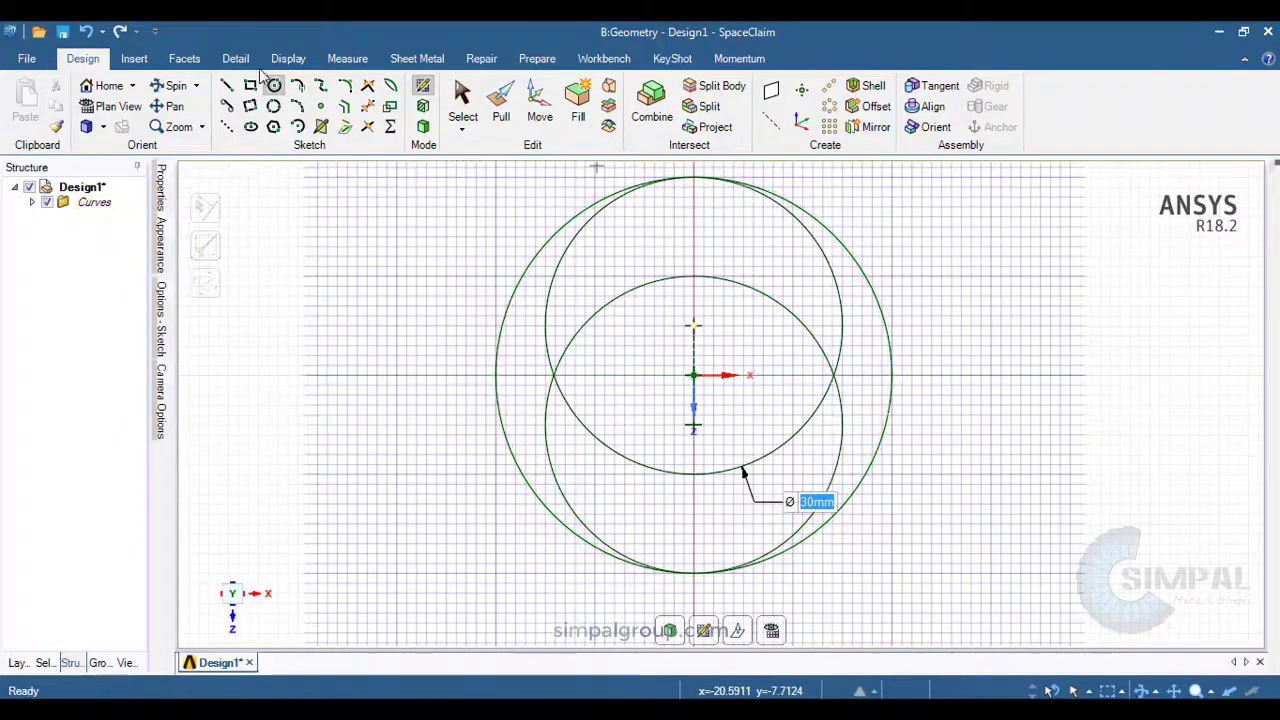
- Draw a vertical line across the full diameter of the 40 mm circle, between its uppermost and lowermost points
{"action": "key", "text": "l"}
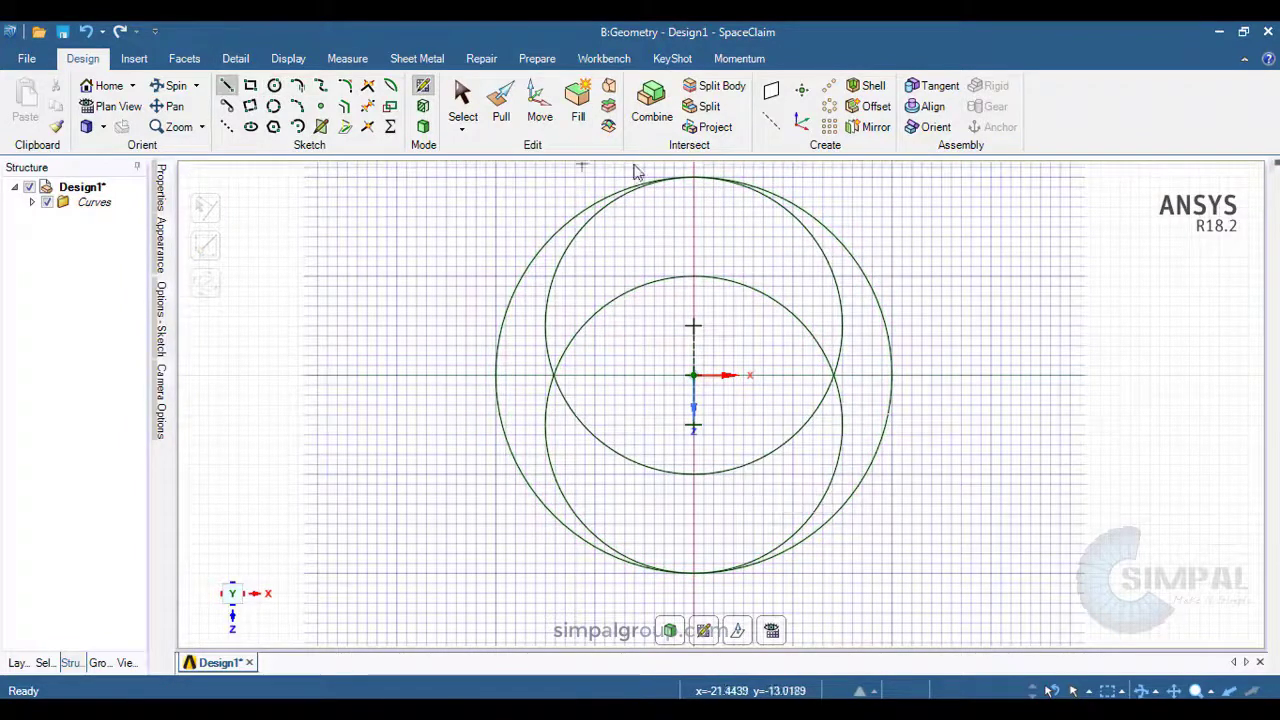
{"action": "left_click", "coordinate": [695, 178]}
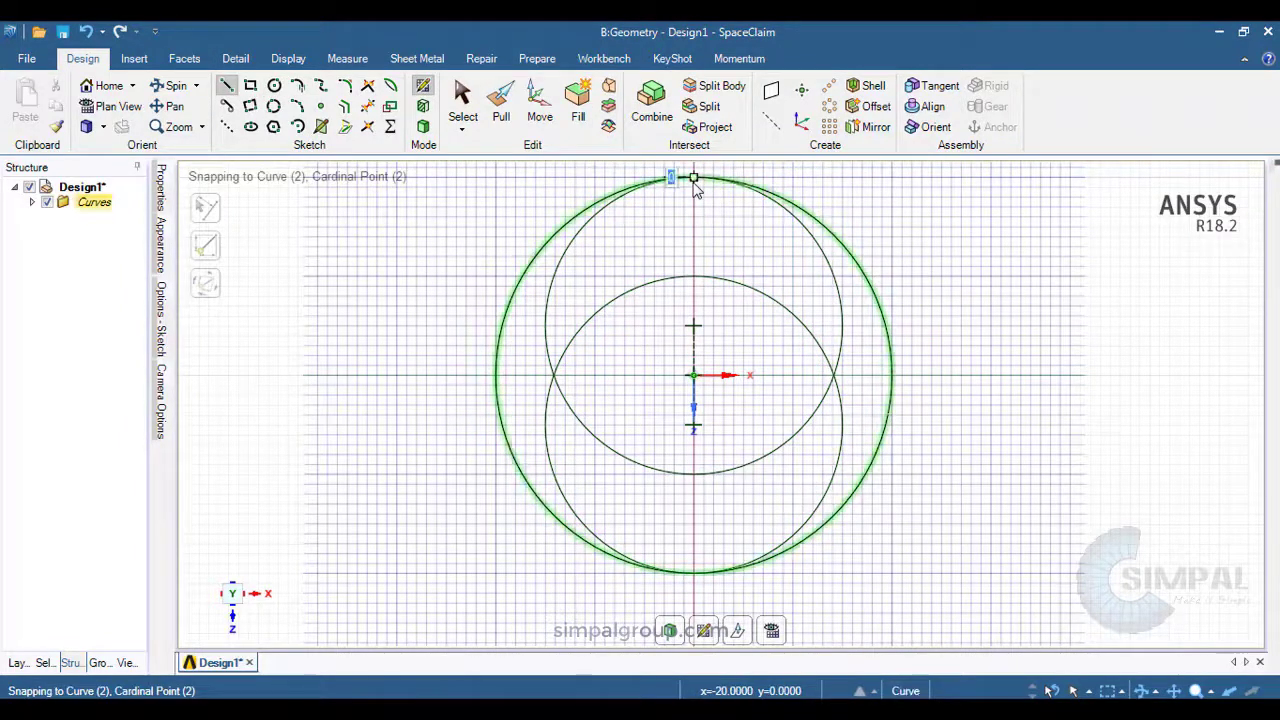
{"action": "left_click", "coordinate": [697, 578]}
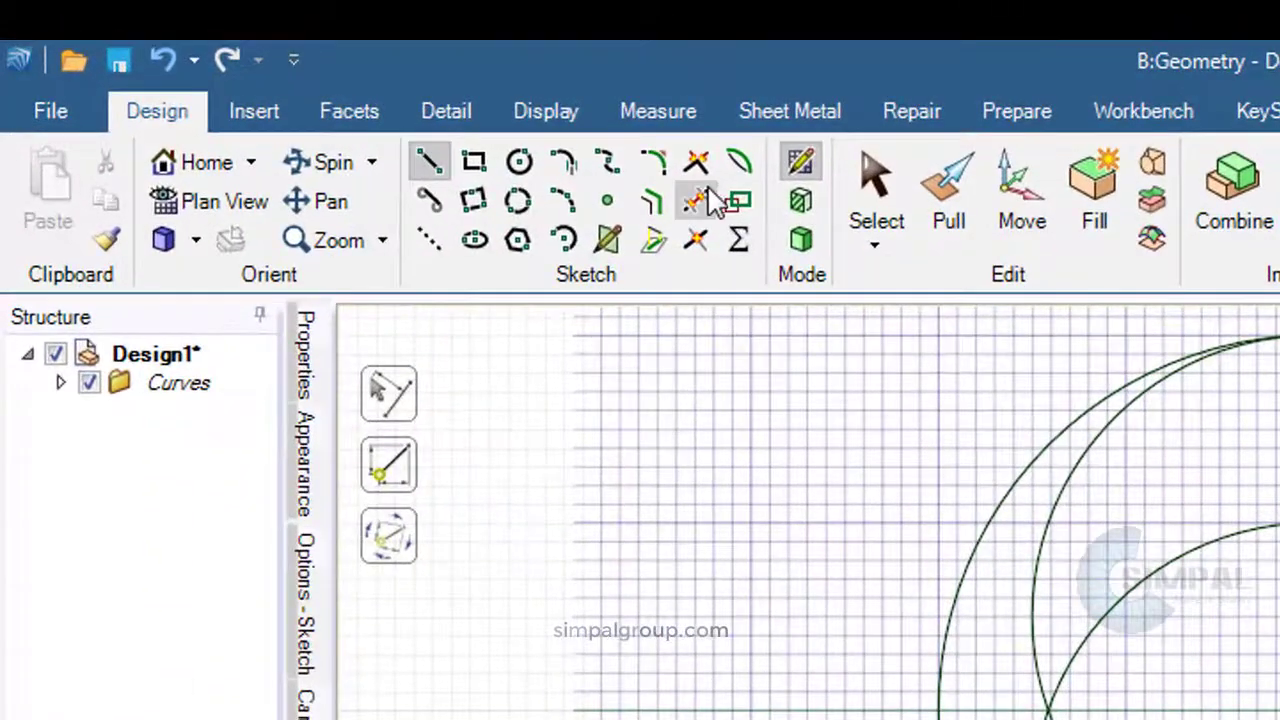
- Trim the upper 30 mm circle's left half and the lower one's right half, and compare with the PDF's turbine figure
{"action": "left_click", "coordinate": [372, 108]}
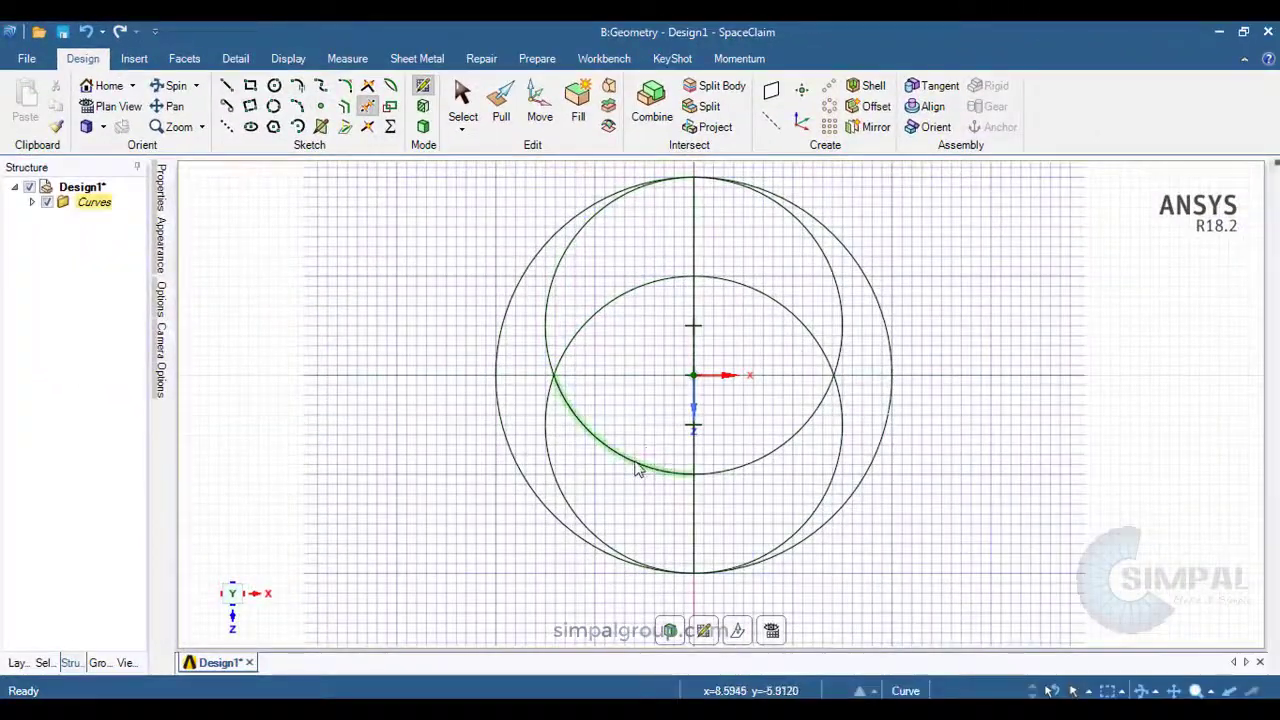
{"action": "left_click", "coordinate": [637, 468]}
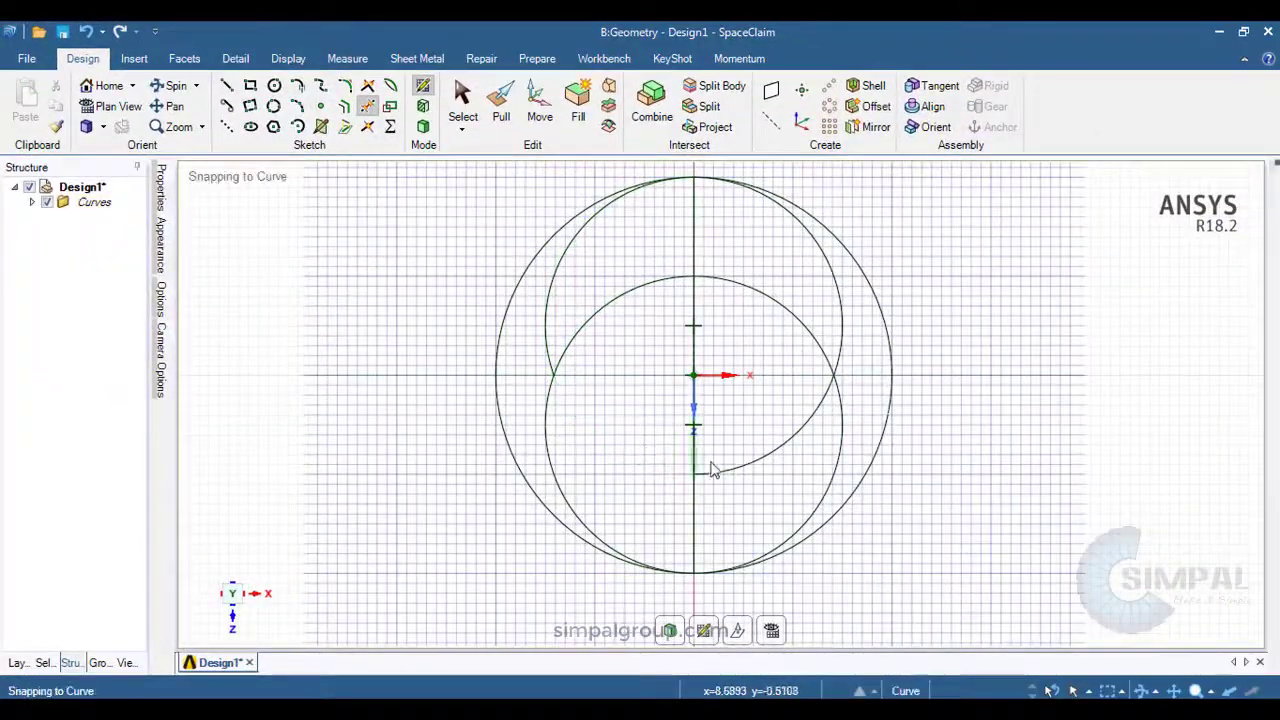
{"action": "left_click", "coordinate": [786, 309]}
{"action": "left_click", "coordinate": [843, 446]}
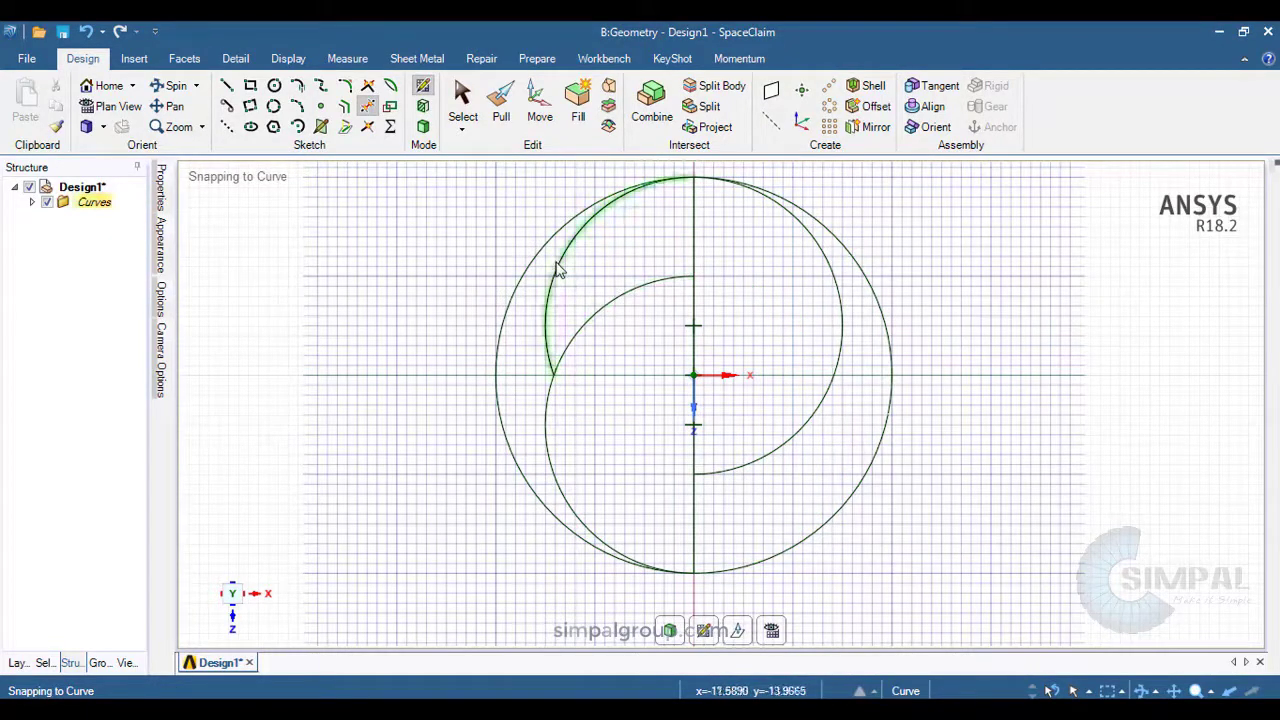
{"action": "left_click", "coordinate": [556, 272]}
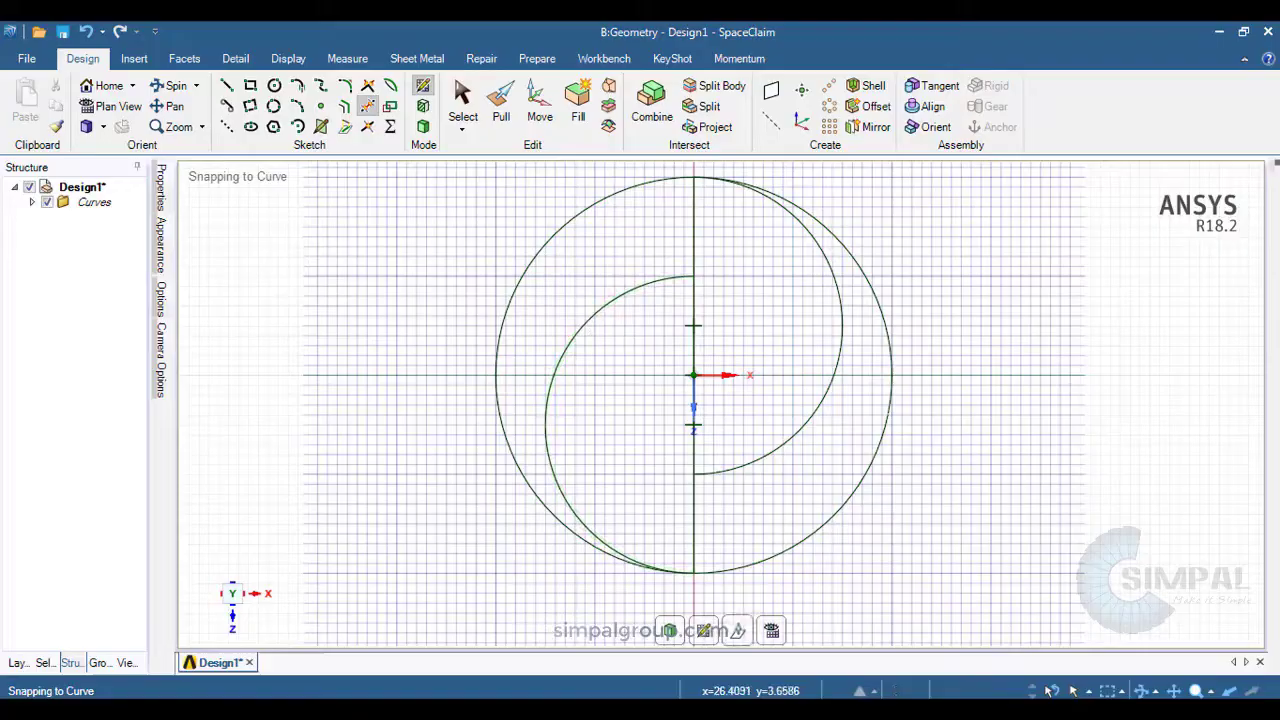
{"action": "key", "text": "alt+Tab"}
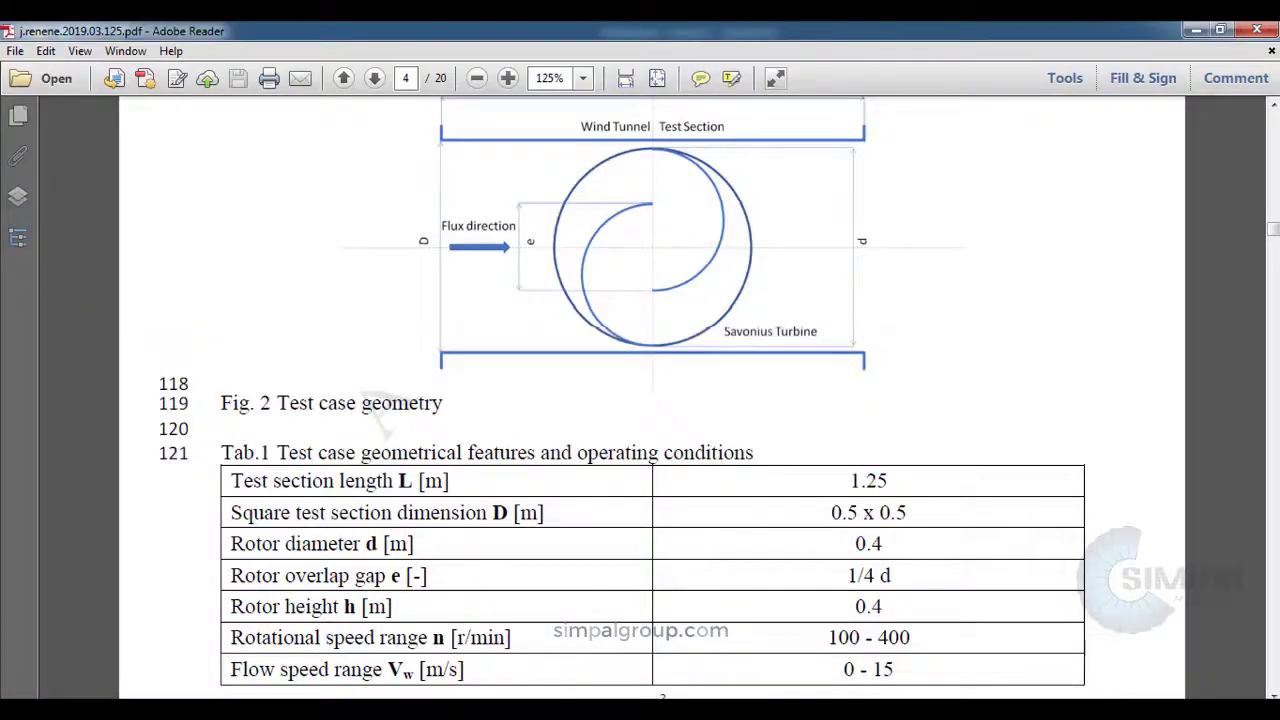
{"action": "key", "text": "alt+Tab"}
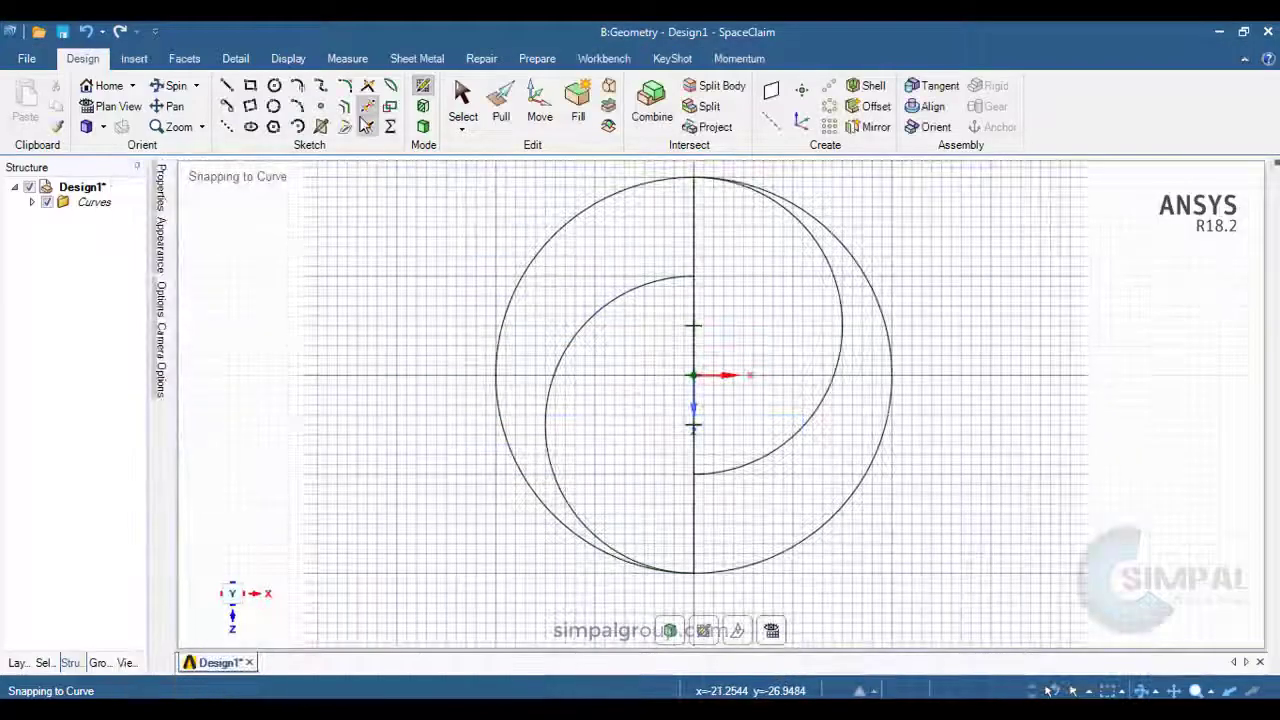
- Offset both blade arcs inward together by 0.5 mm
{"action": "left_click", "coordinate": [343, 106]}
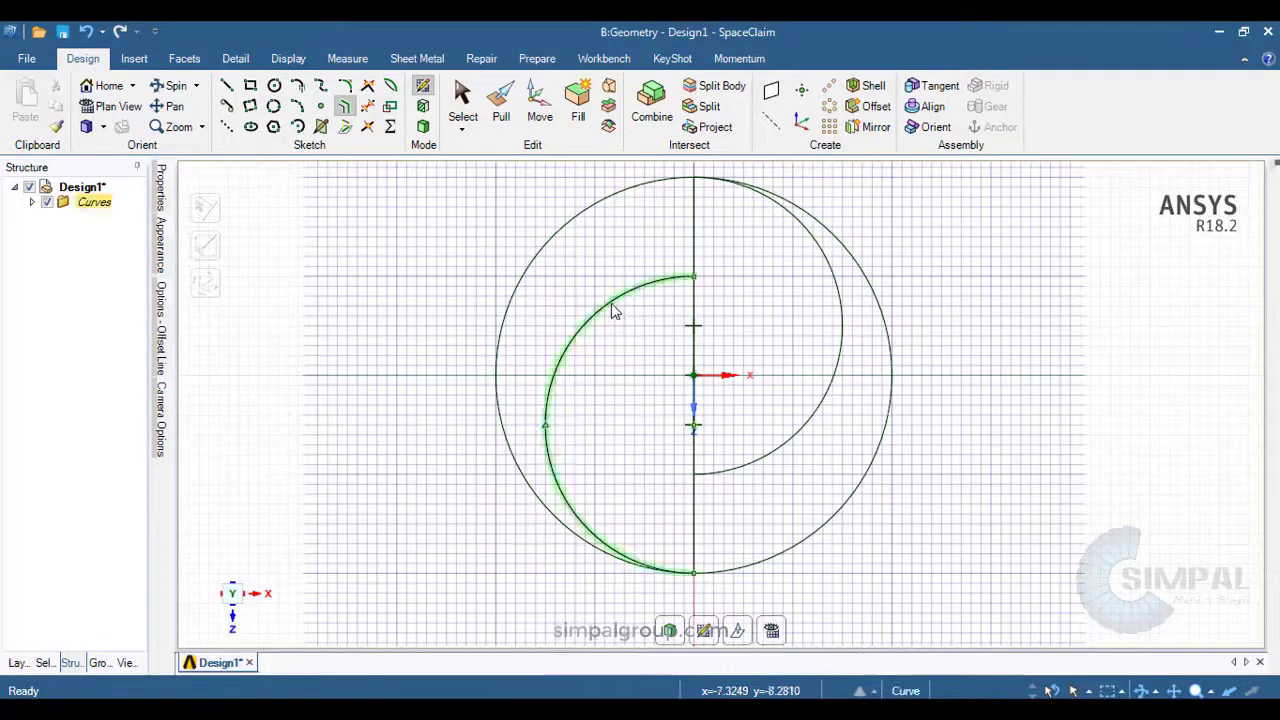
{"action": "left_click", "coordinate": [611, 307]}
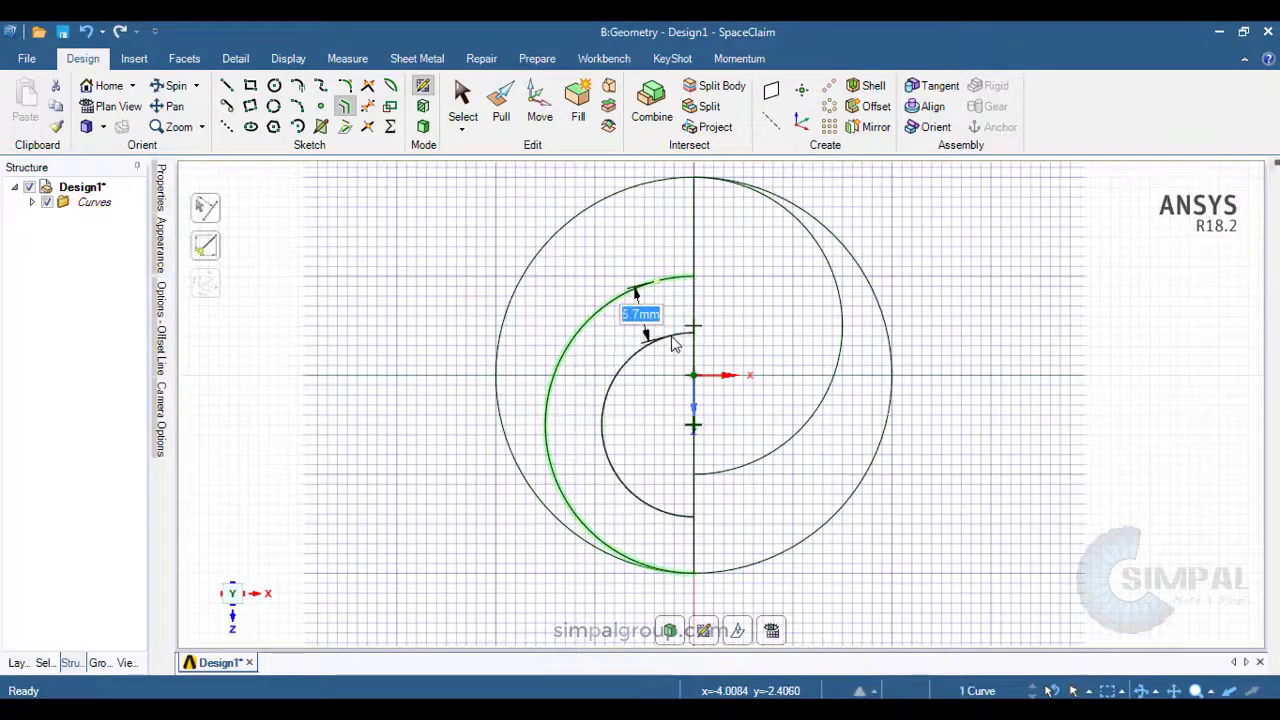
{"action": "left_click", "coordinate": [804, 432]}
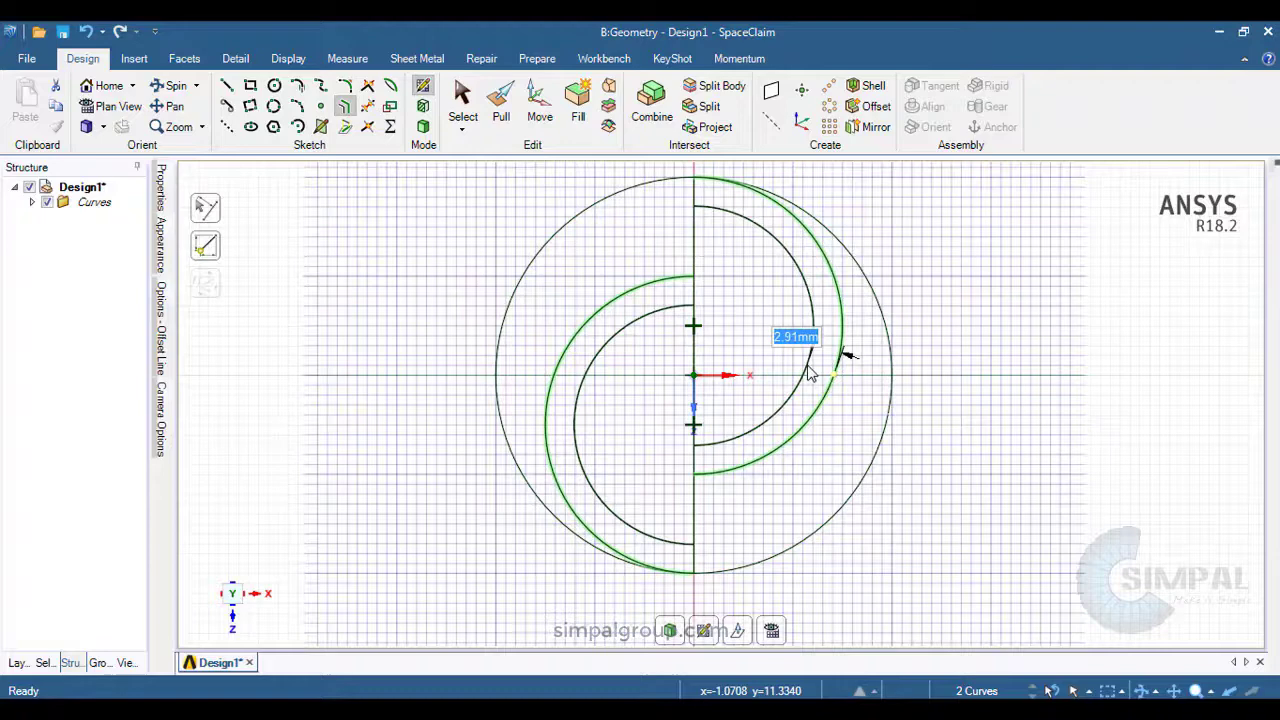
{"action": "type", "text": "0"}
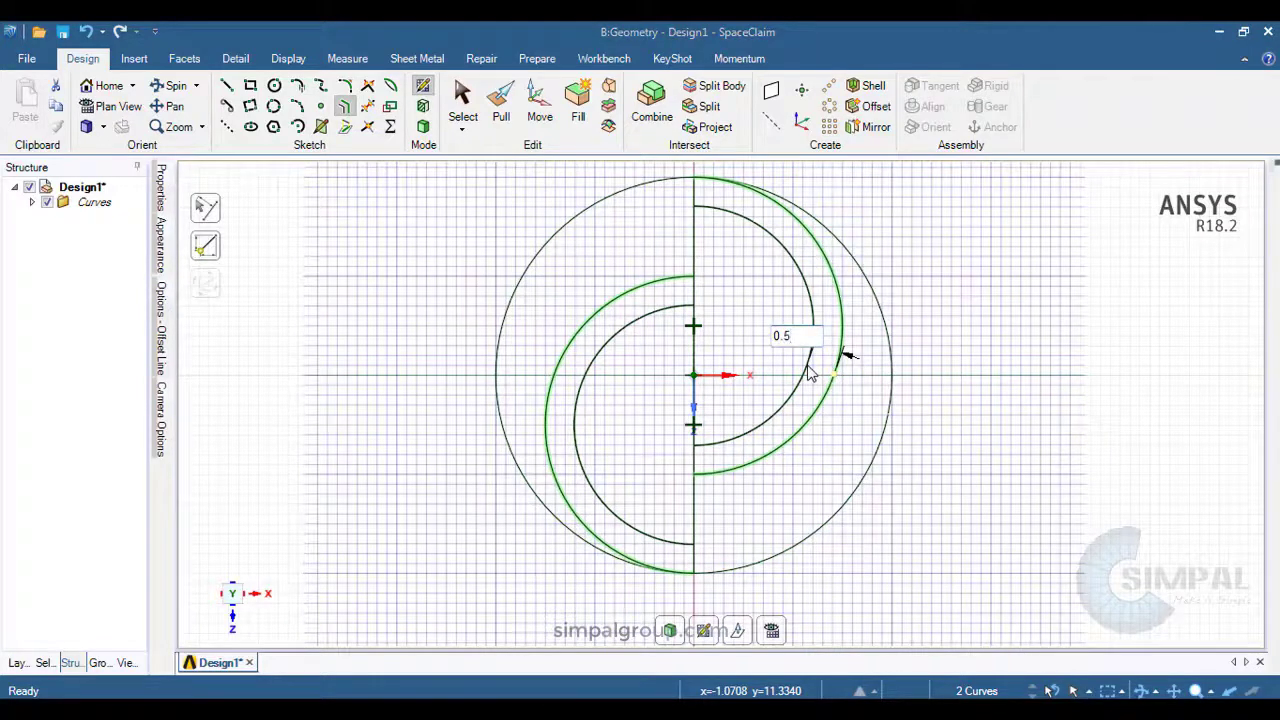
{"action": "type", "text": ".5"}
{"action": "key", "text": "Return"}
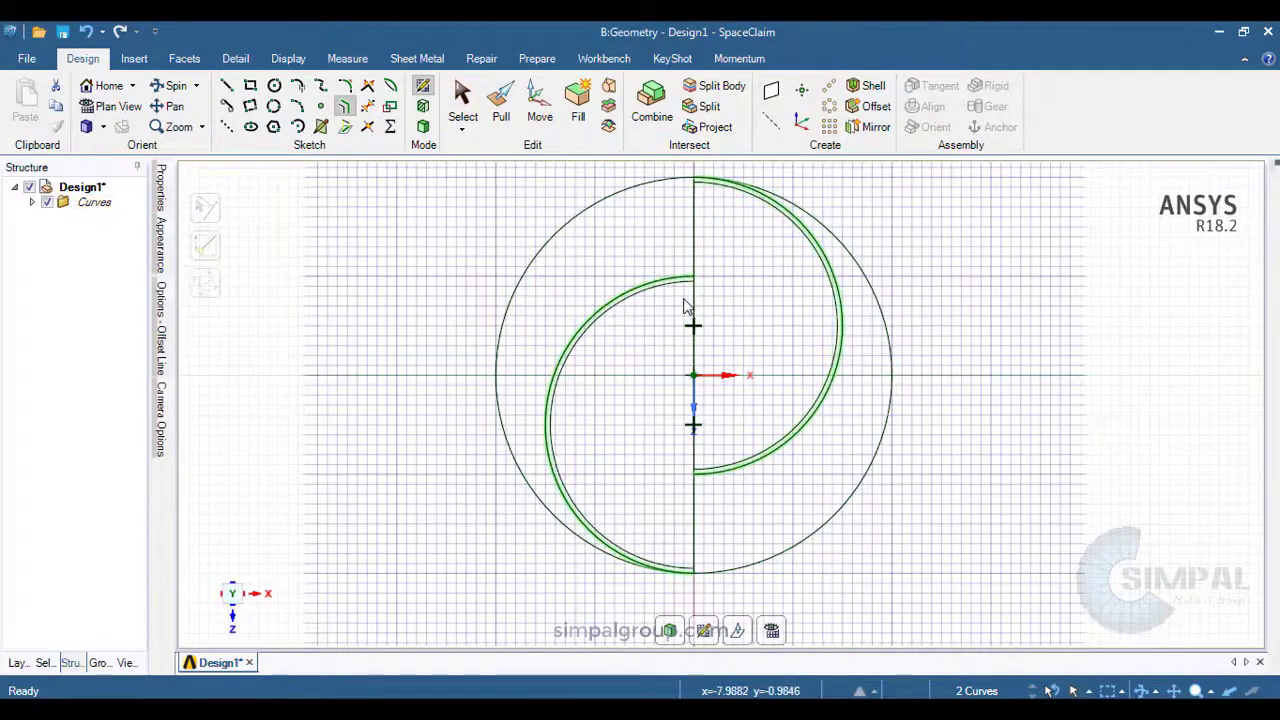
{"action": "left_click", "coordinate": [658, 289]}
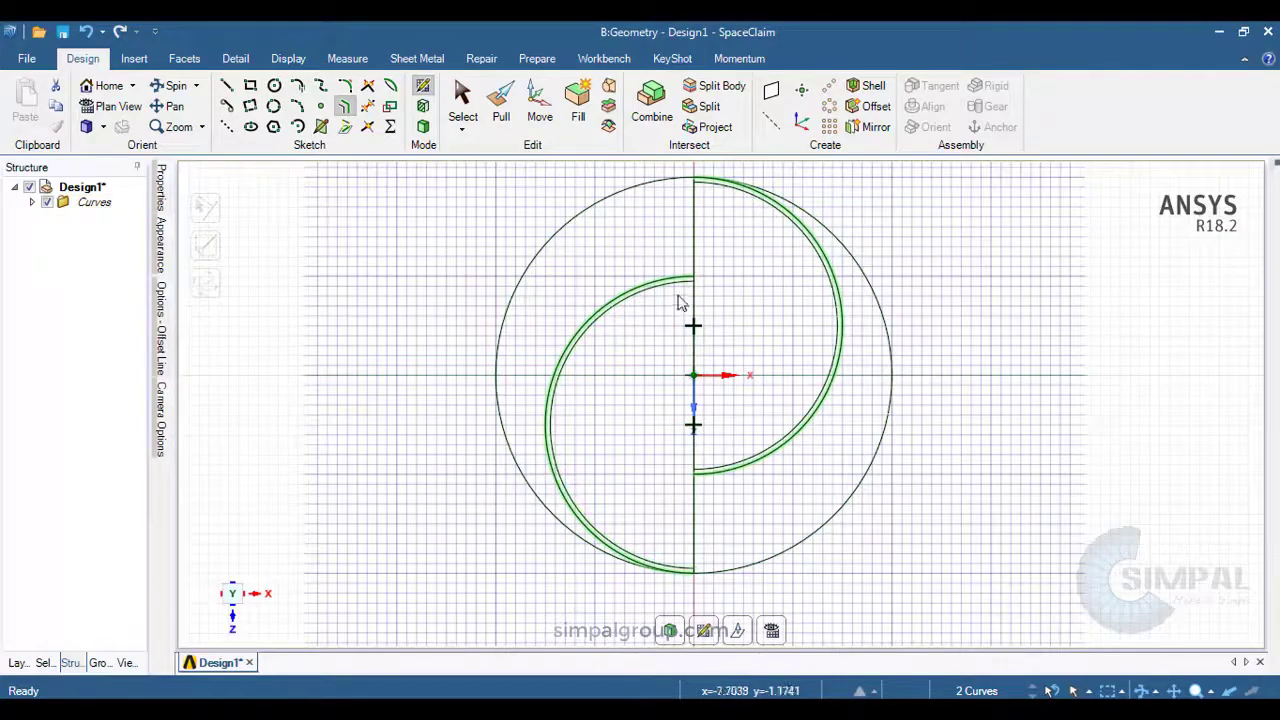
{"action": "key", "text": "Escape"}
- Delete the vertical diameter line running through the 40 mm circle
{"action": "left_click", "coordinate": [697, 251]}
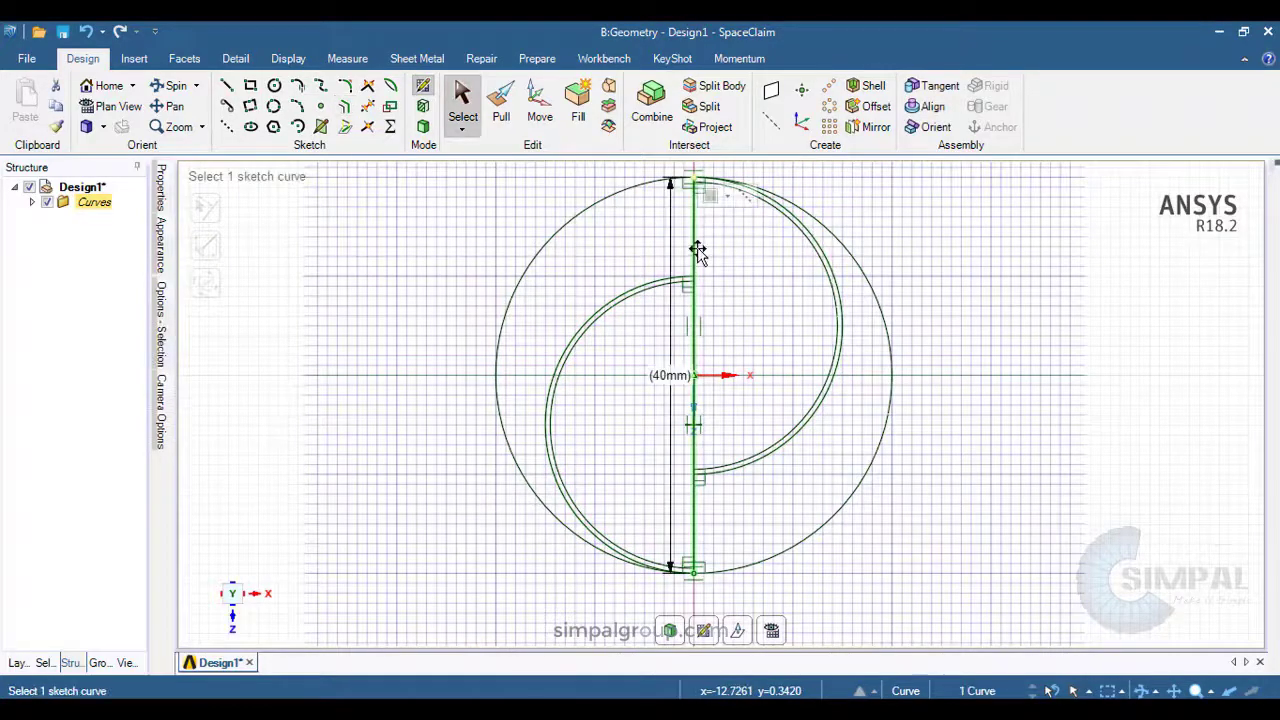
{"action": "key", "text": "Delete"}
{"action": "scroll", "coordinate": [703, 274], "scroll_direction": "up", "scroll_amount": 5}
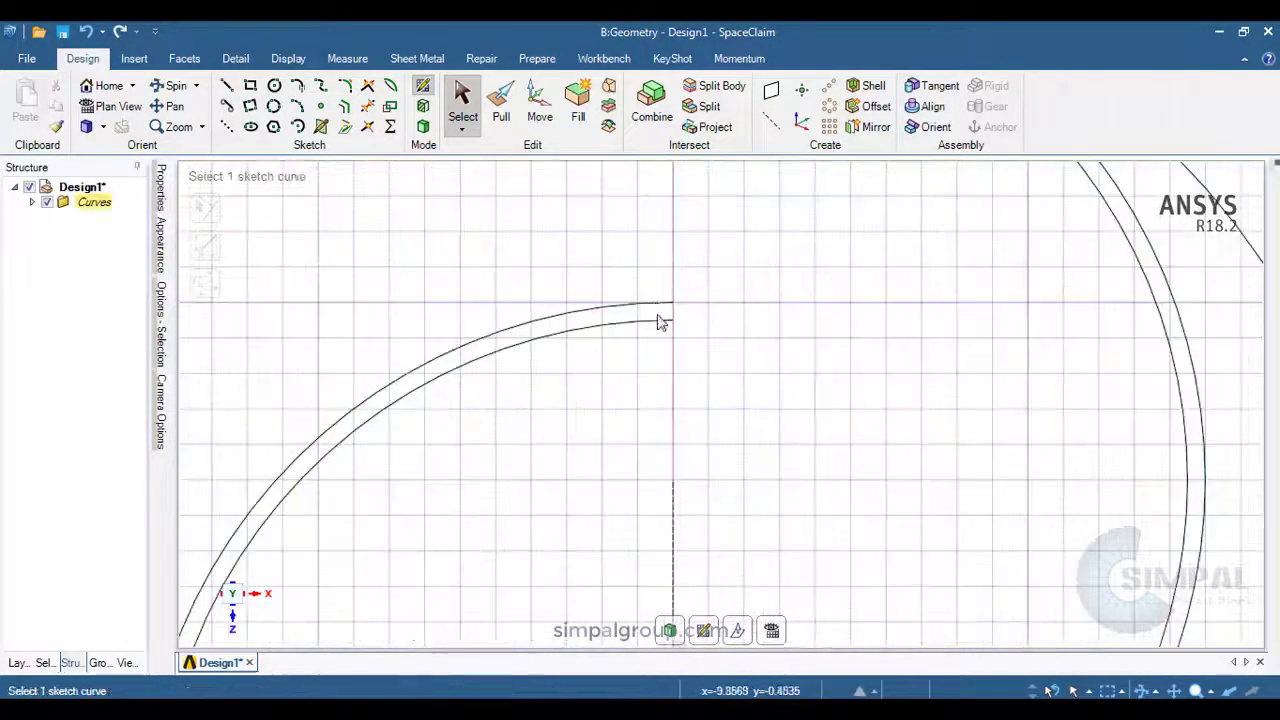
- Close both open ends of the left blade with short straight lines joining the endpoints of its two arcs
{"action": "left_click", "coordinate": [226, 85]}
{"action": "scroll", "coordinate": [668, 302], "scroll_direction": "up", "scroll_amount": 3}
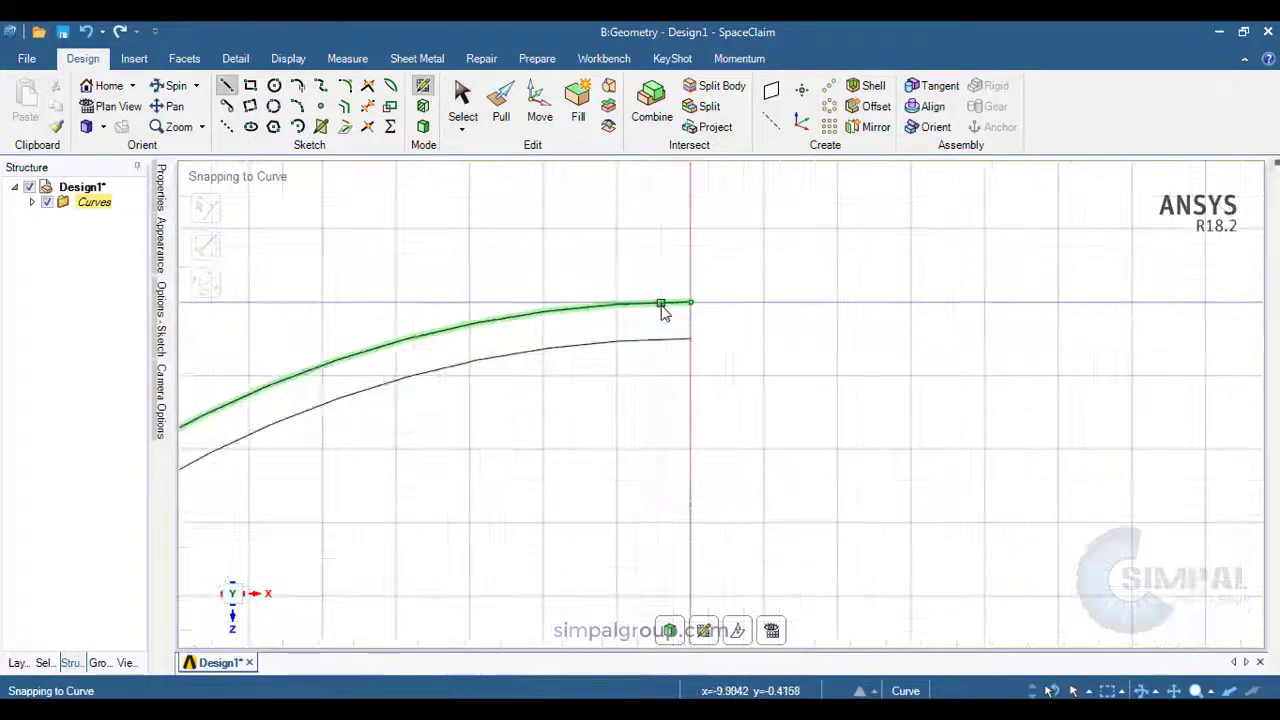
{"action": "left_click", "coordinate": [691, 303]}
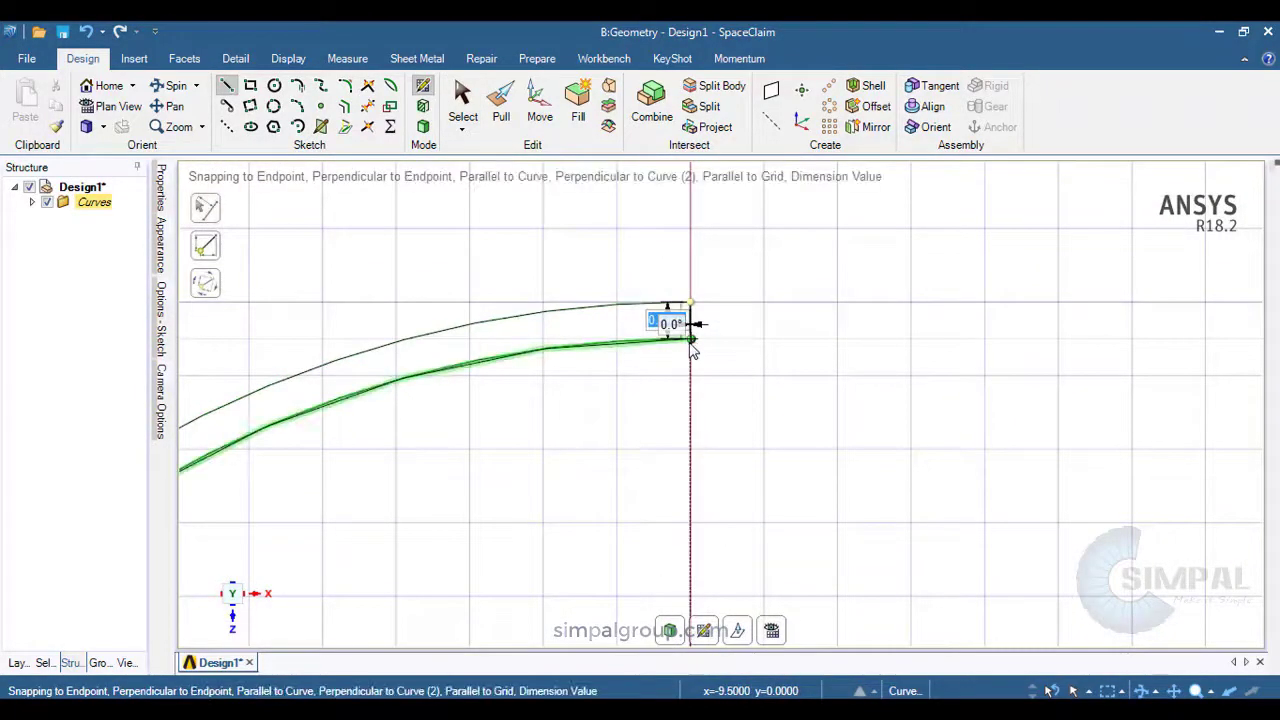
{"action": "scroll", "coordinate": [697, 340], "scroll_direction": "down", "scroll_amount": 3}
{"action": "scroll", "coordinate": [700, 356], "scroll_direction": "down", "scroll_amount": 5}
{"action": "middle_click_drag", "start_coordinate": [700, 356], "coordinate": [771, 391]}
{"action": "key", "text": "v"}
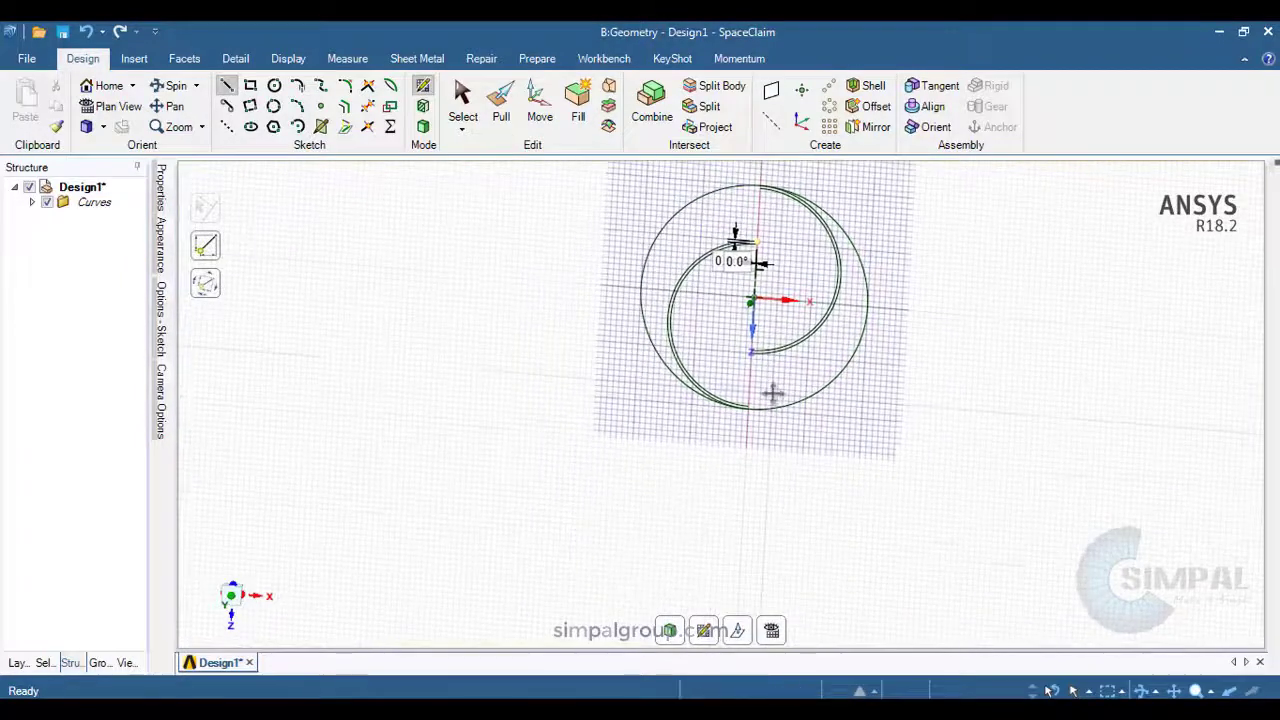
{"action": "scroll", "coordinate": [720, 430], "scroll_direction": "up", "scroll_amount": 5}
{"action": "scroll", "coordinate": [670, 470], "scroll_direction": "up", "scroll_amount": 2}
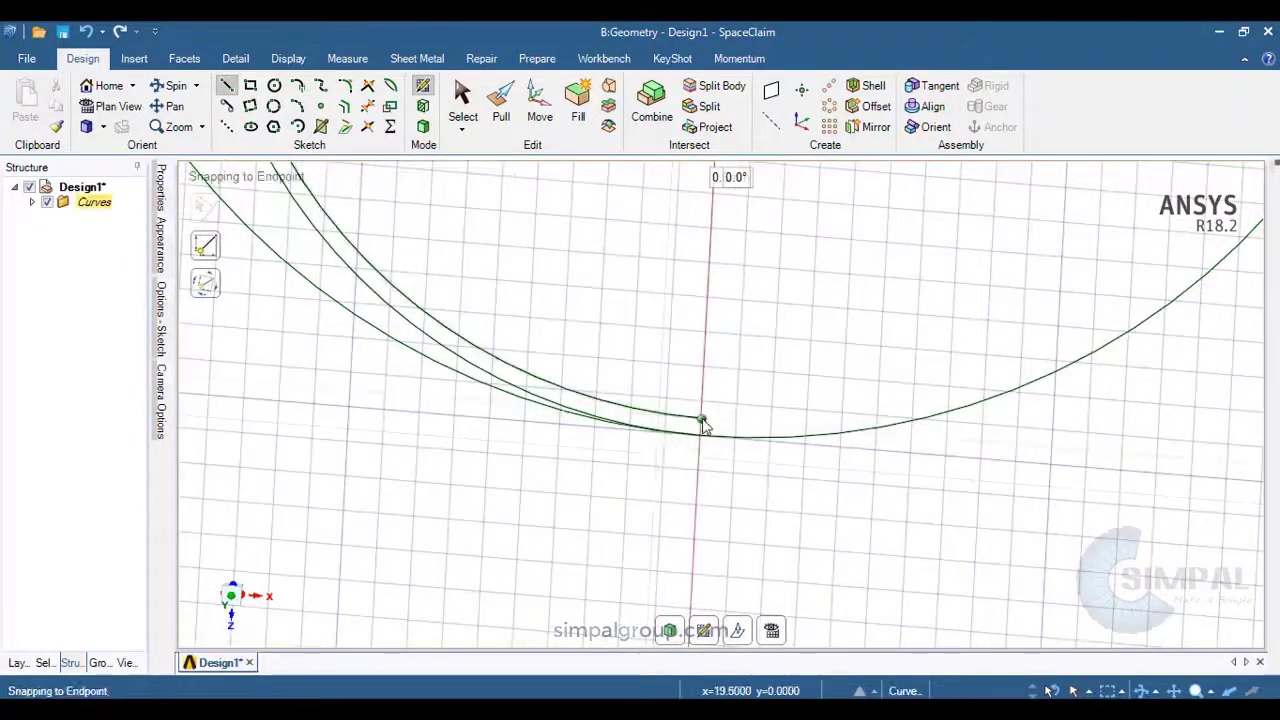
{"action": "left_click", "coordinate": [700, 418]}
{"action": "left_click", "coordinate": [700, 436]}
- Close both open ends of the right blade with short straight lines between the endpoints of its two arcs
{"action": "scroll", "coordinate": [705, 408], "scroll_direction": "down", "scroll_amount": 6}
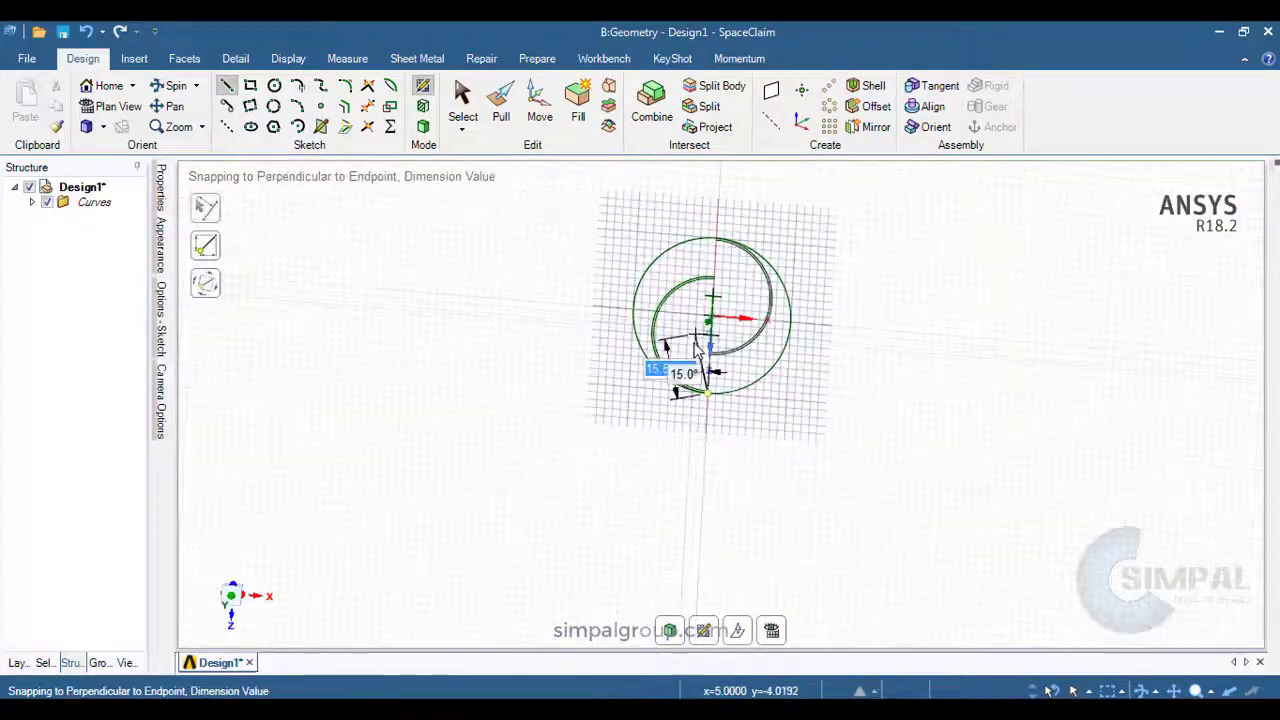
{"action": "scroll", "coordinate": [698, 338], "scroll_direction": "up", "scroll_amount": 6}
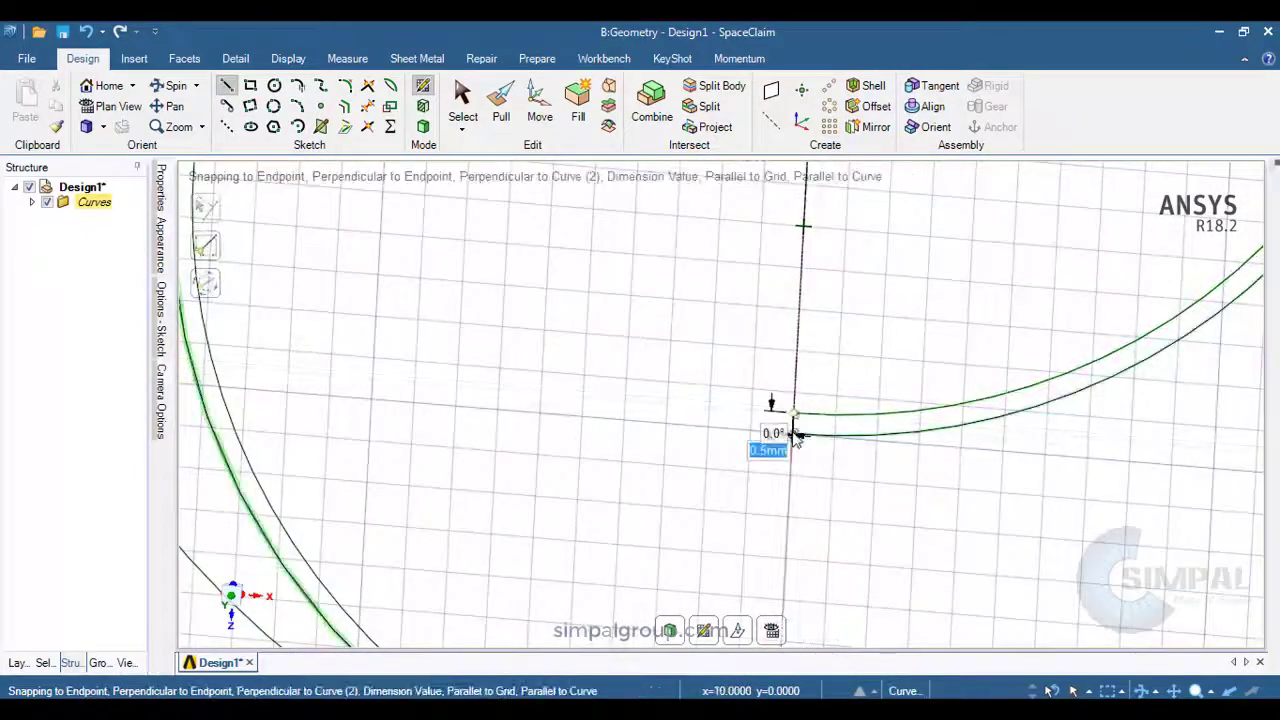
{"action": "left_click", "coordinate": [794, 434]}
{"action": "scroll", "coordinate": [795, 436], "scroll_direction": "down", "scroll_amount": 5}
{"action": "middle_click_drag", "start_coordinate": [829, 291], "coordinate": [800, 470], "text": "shift"}
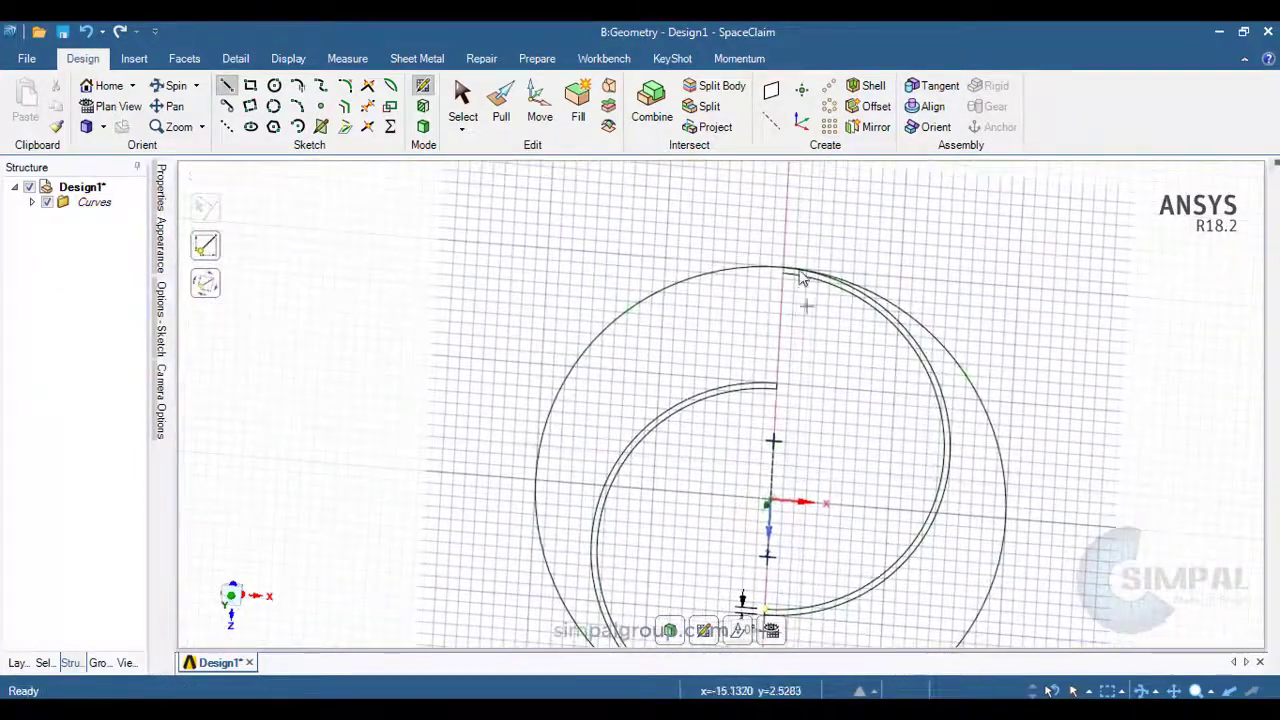
{"action": "scroll", "coordinate": [788, 275], "scroll_direction": "up", "scroll_amount": 5}
{"action": "scroll", "coordinate": [780, 276], "scroll_direction": "up", "scroll_amount": 3}
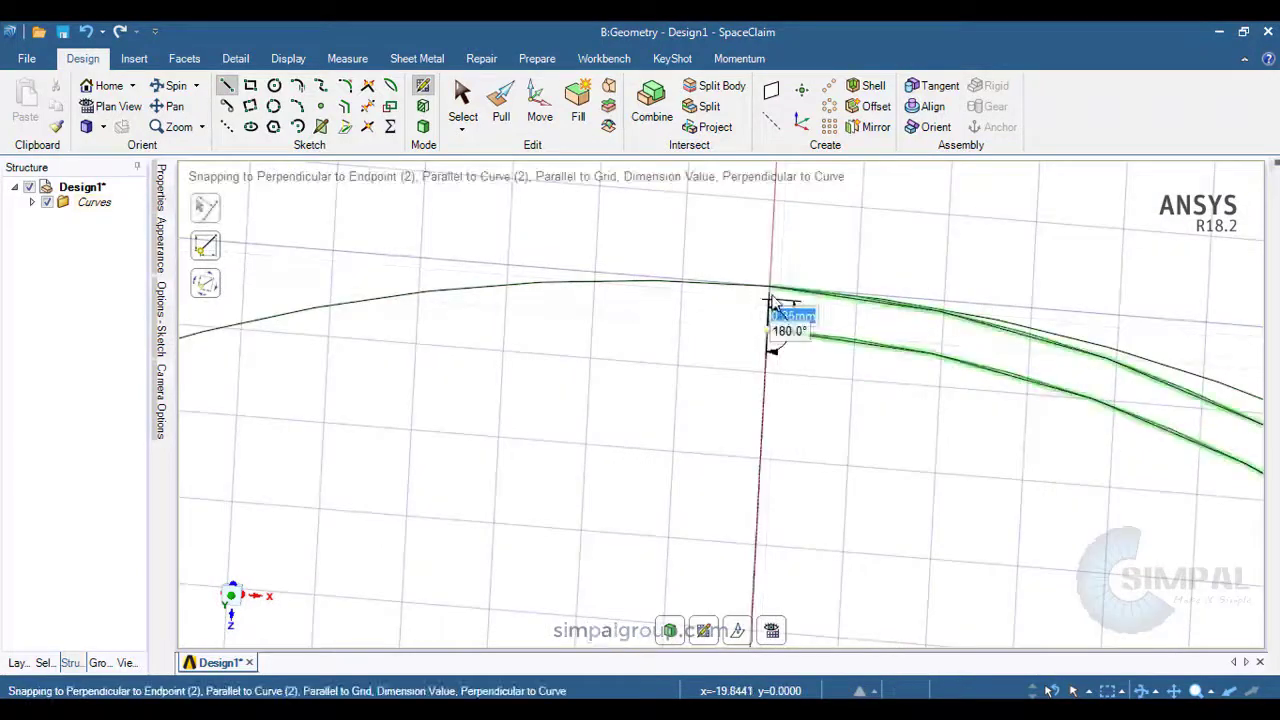
{"action": "left_click", "coordinate": [770, 287]}
{"action": "scroll", "coordinate": [769, 300], "scroll_direction": "down", "scroll_amount": 8}
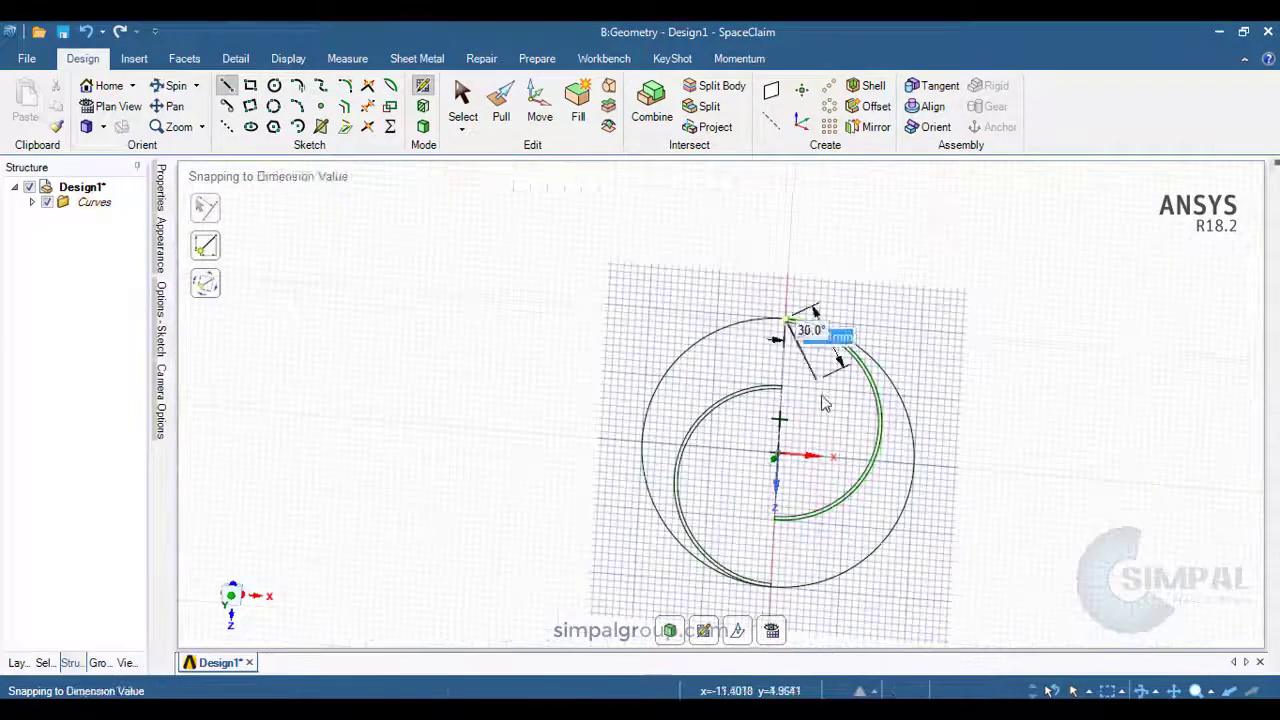
{"action": "key", "text": "Escape"}
{"action": "key", "text": "Escape"}
- Delete the 40 mm circle around the blades and turn the two closed blade profiles into surfaces in 3D mode
{"action": "left_click", "coordinate": [713, 337]}
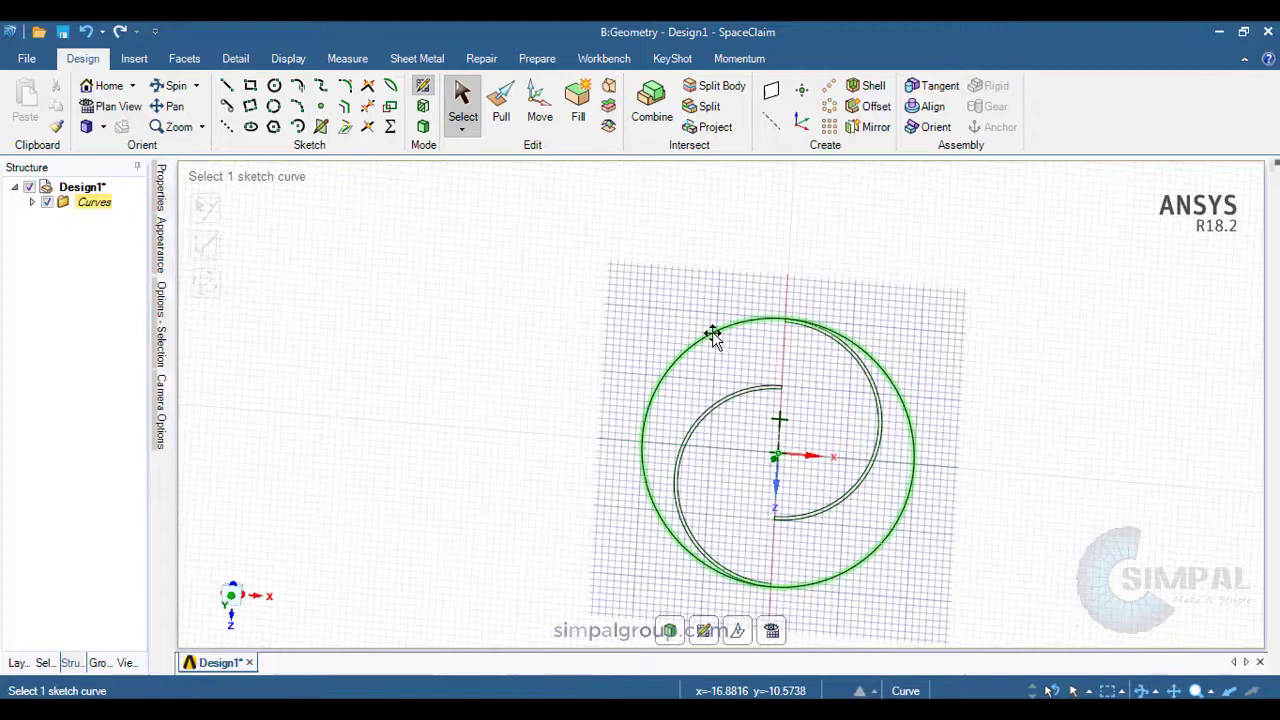
{"action": "key", "text": "Delete"}
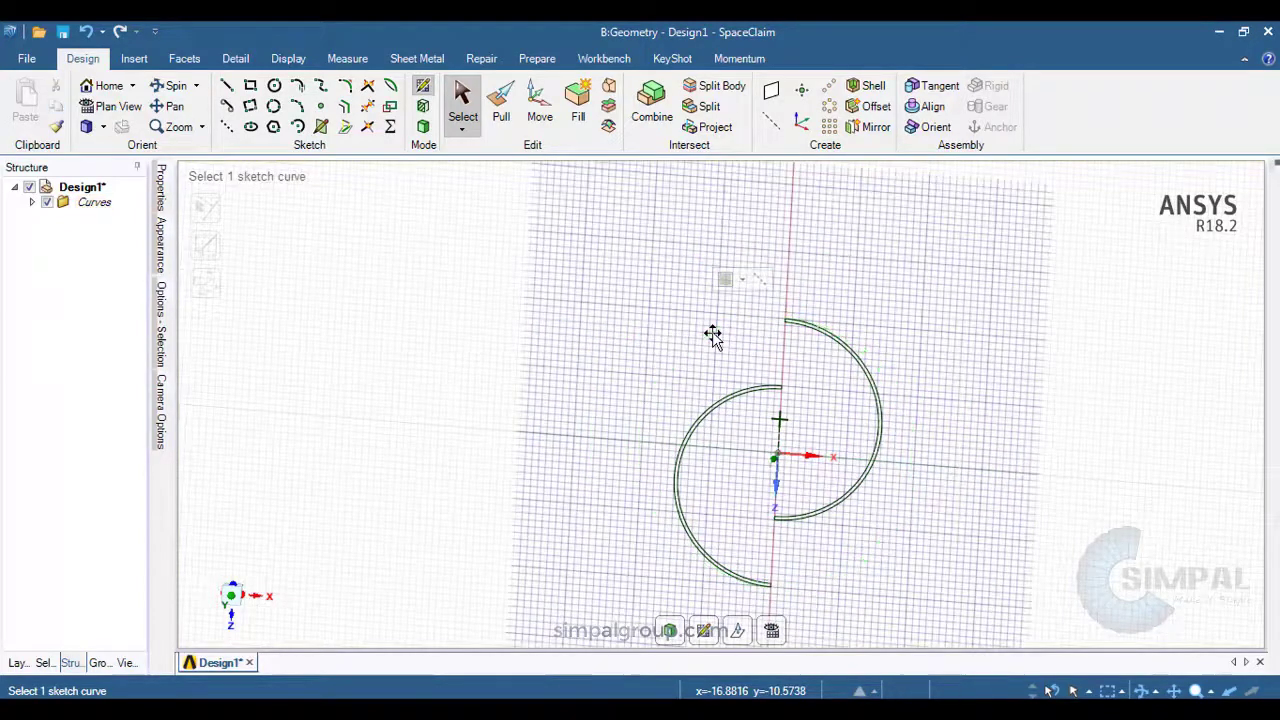
{"action": "left_click", "coordinate": [423, 128]}
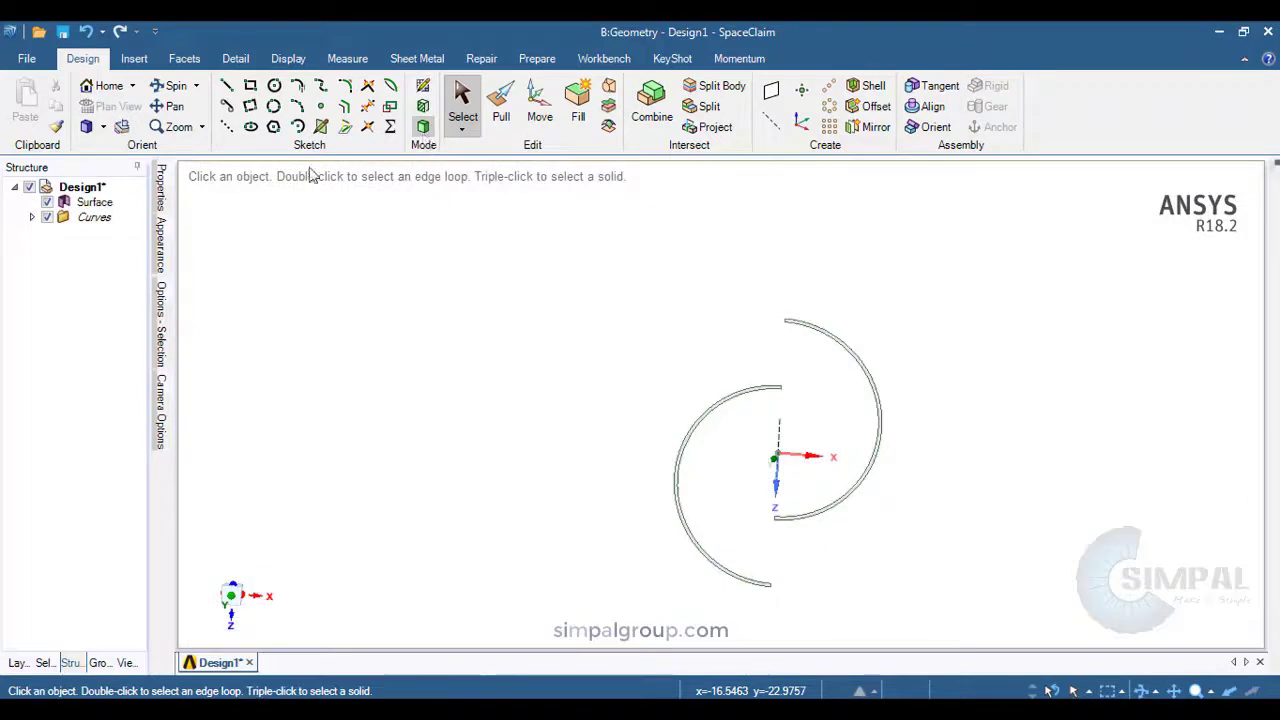
- Delete the leftover Curves folder from the design's structure
{"action": "left_click", "coordinate": [104, 218]}
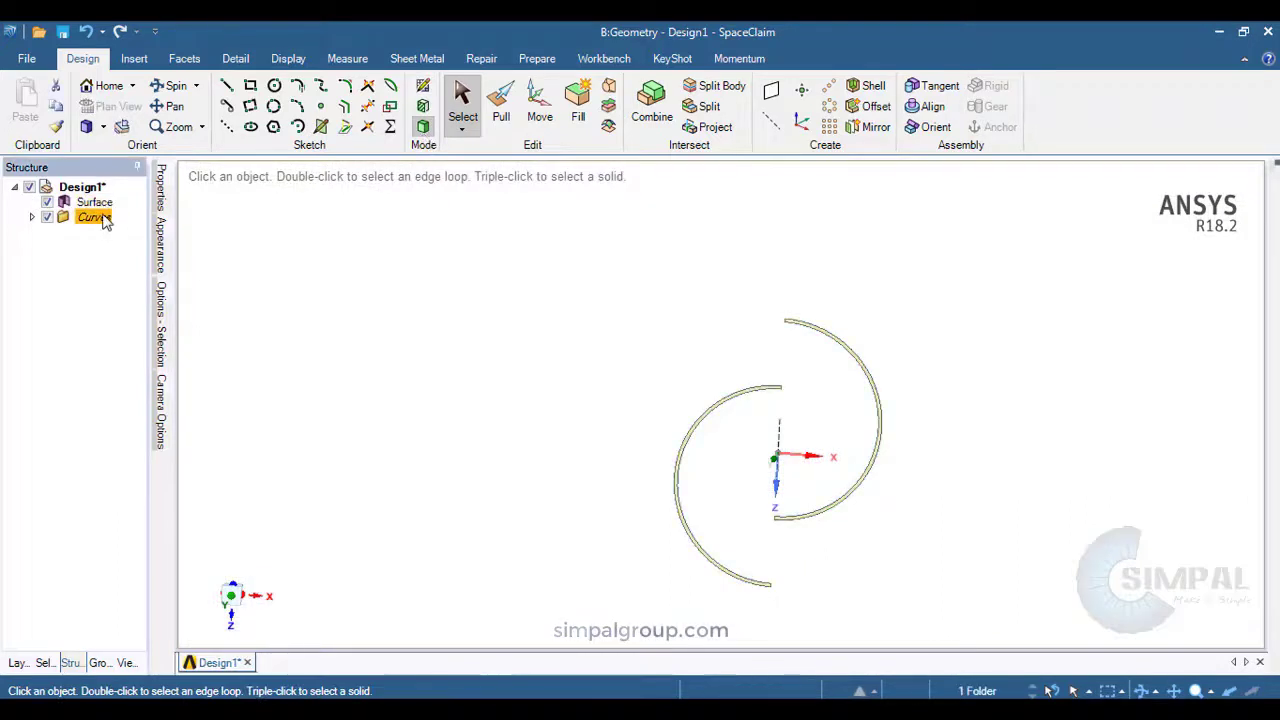
{"action": "key", "text": "Delete"}
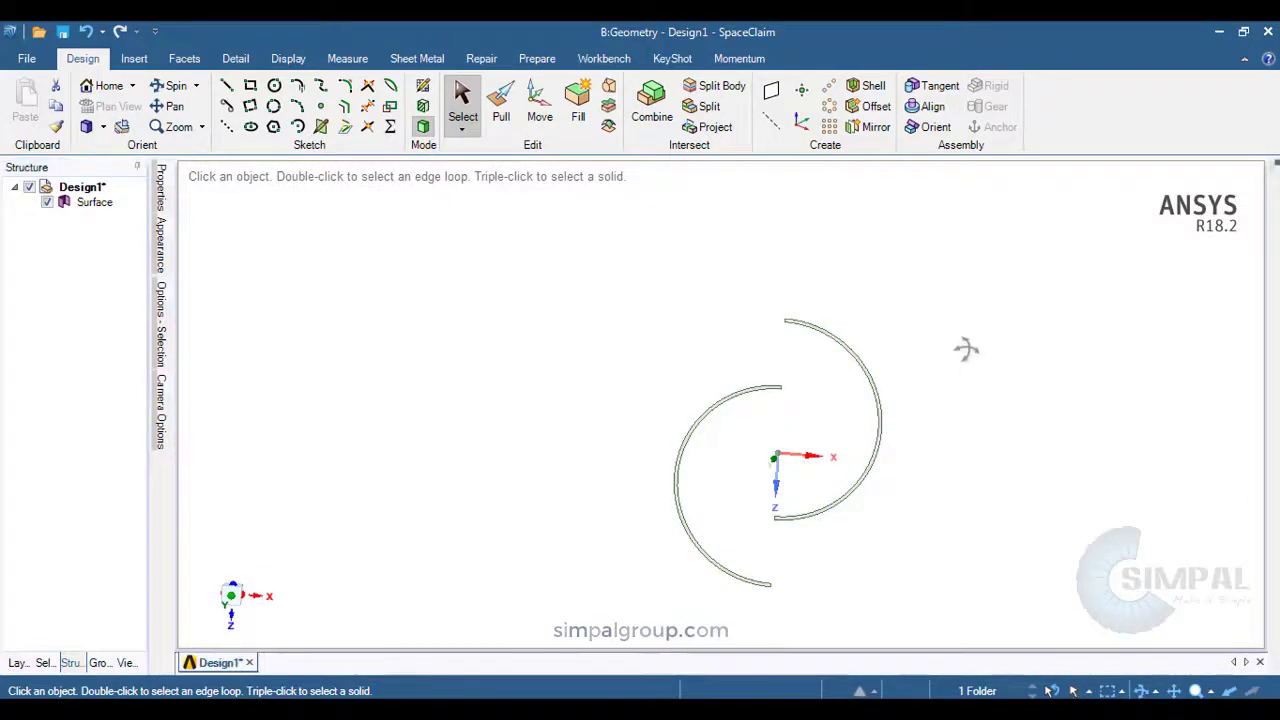
- Switch to the reference PDF to check the rotor height in Tab. 1, and return to SpaceClaim
{"action": "middle_click_drag", "start_coordinate": [966, 346], "coordinate": [996, 262]}
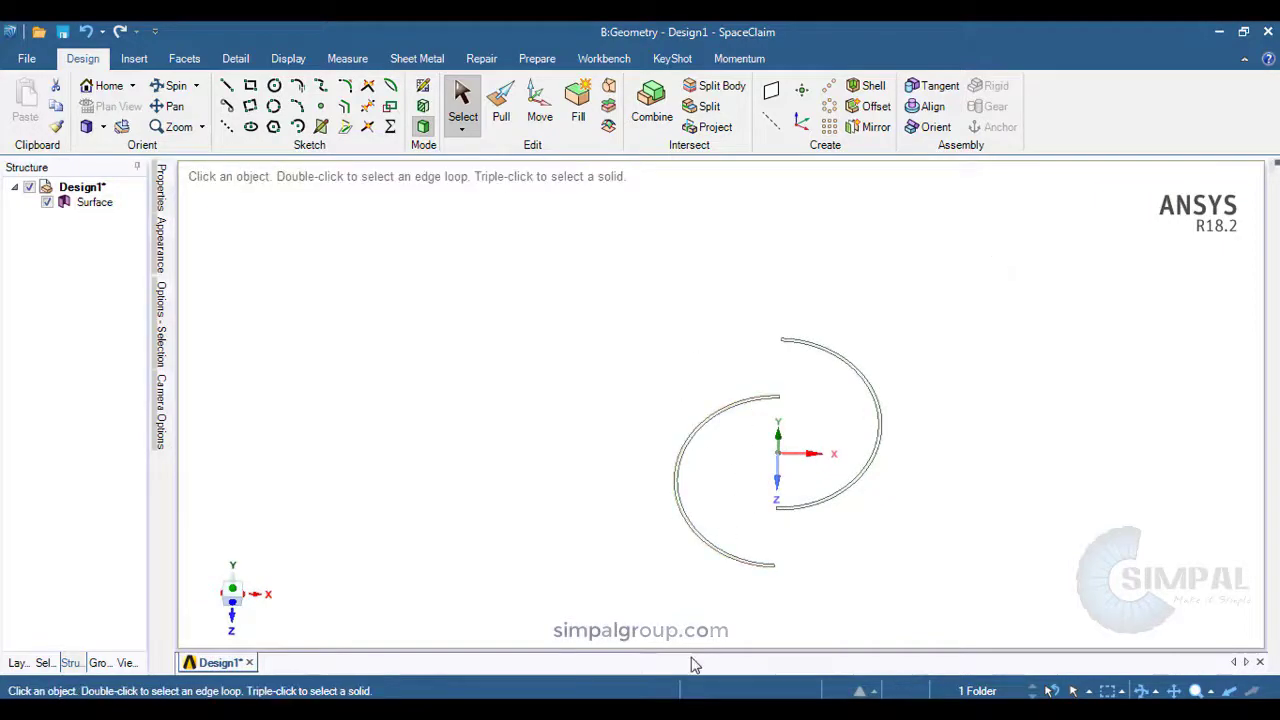
{"action": "key", "text": "alt+Tab"}
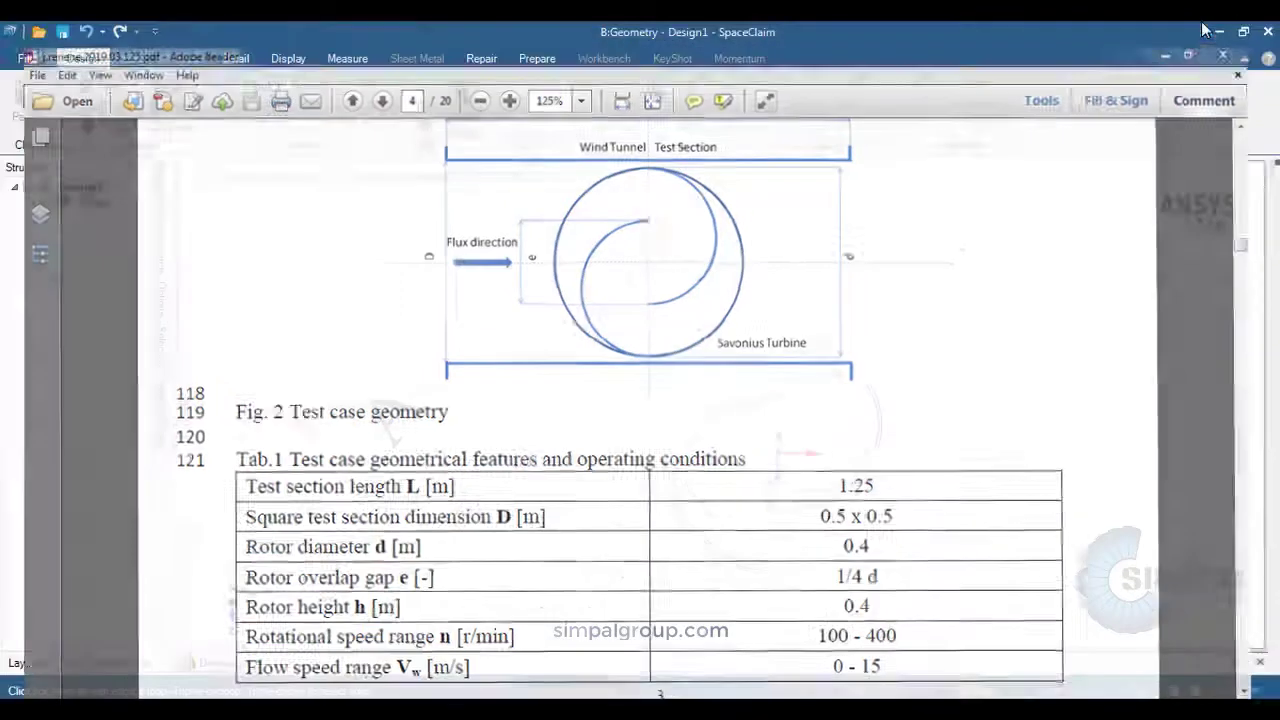
{"action": "left_click", "coordinate": [1196, 30]}
- Pull both blade faces in both directions at once to a total height of 40 mm
{"action": "left_click_drag", "start_coordinate": [1040, 273], "coordinate": [596, 614]}
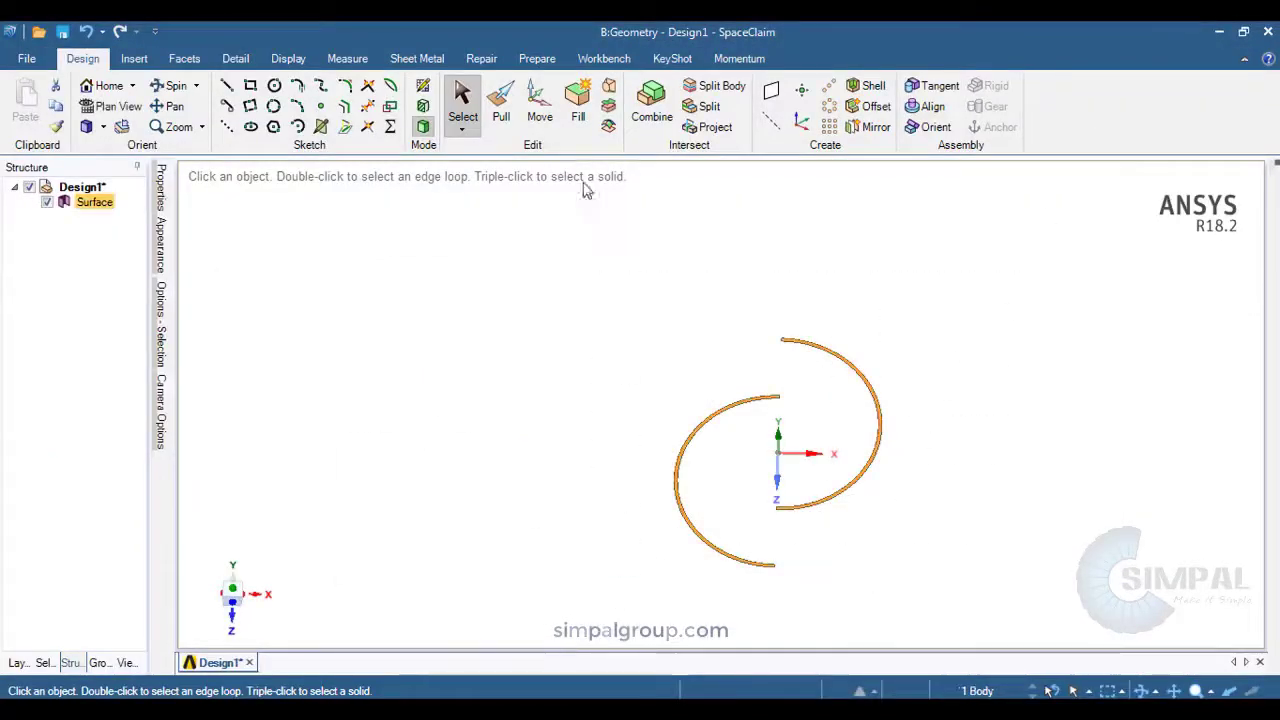
{"action": "left_click", "coordinate": [500, 108]}
{"action": "right_click", "coordinate": [530, 282]}
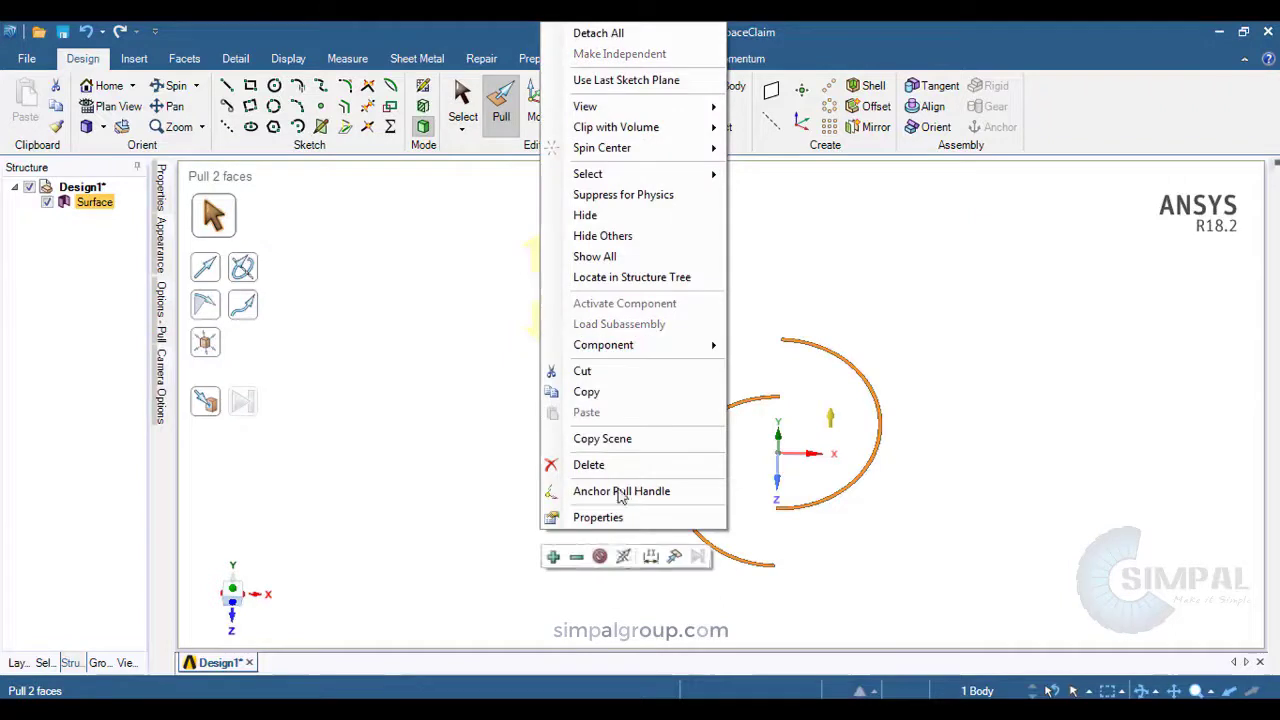
{"action": "left_click", "coordinate": [624, 560]}
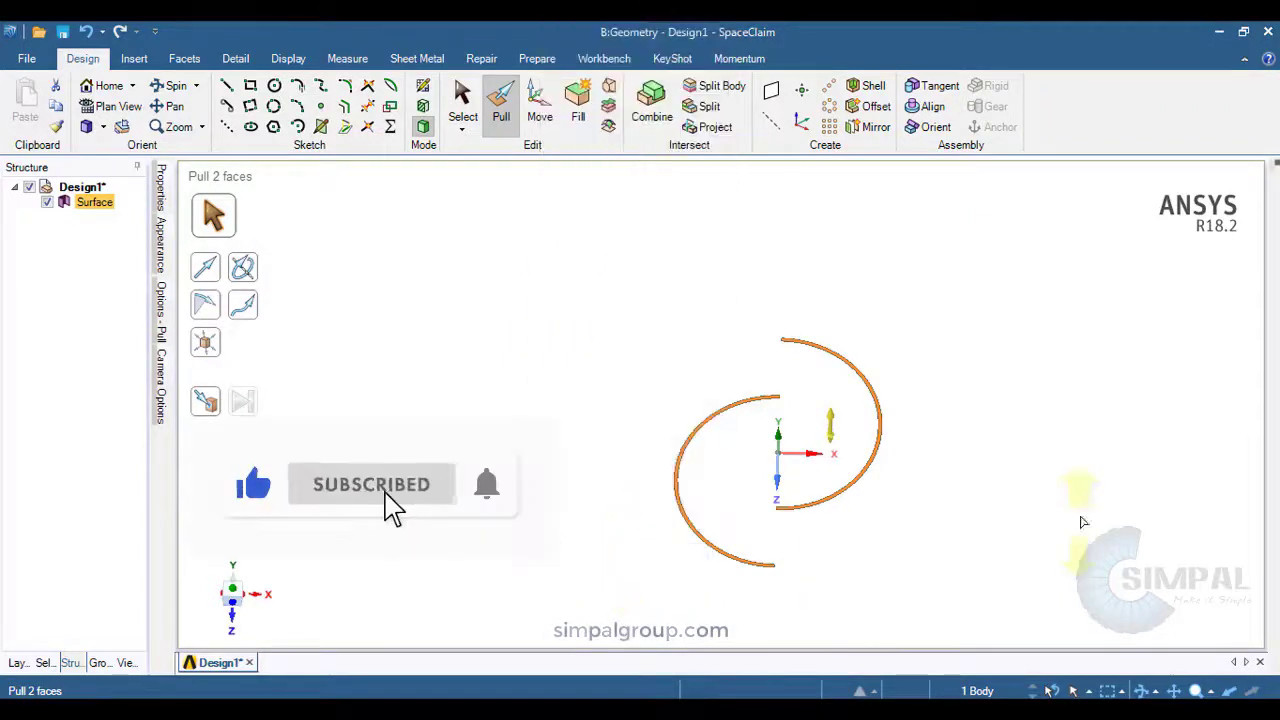
{"action": "middle_click_drag", "start_coordinate": [1082, 520], "coordinate": [1106, 392]}
{"action": "middle_click_drag", "start_coordinate": [1040, 430], "coordinate": [996, 434]}
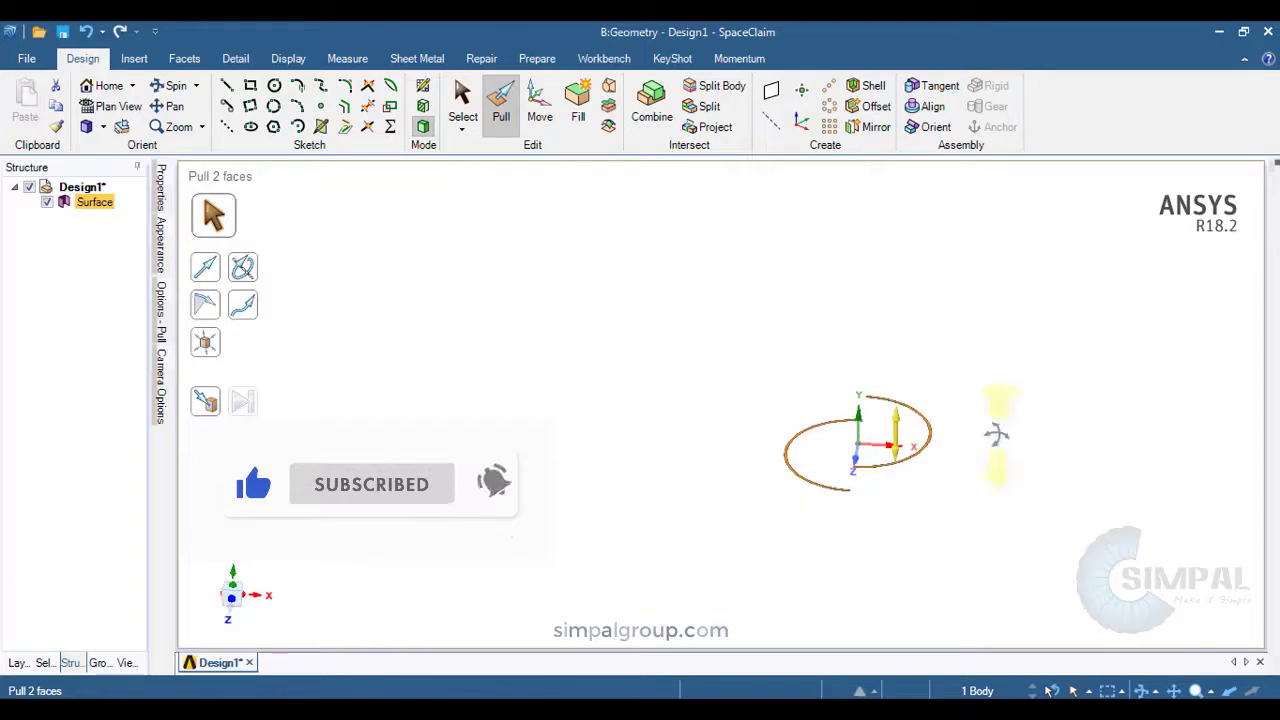
{"action": "left_click_drag", "start_coordinate": [1010, 440], "coordinate": [1001, 396]}
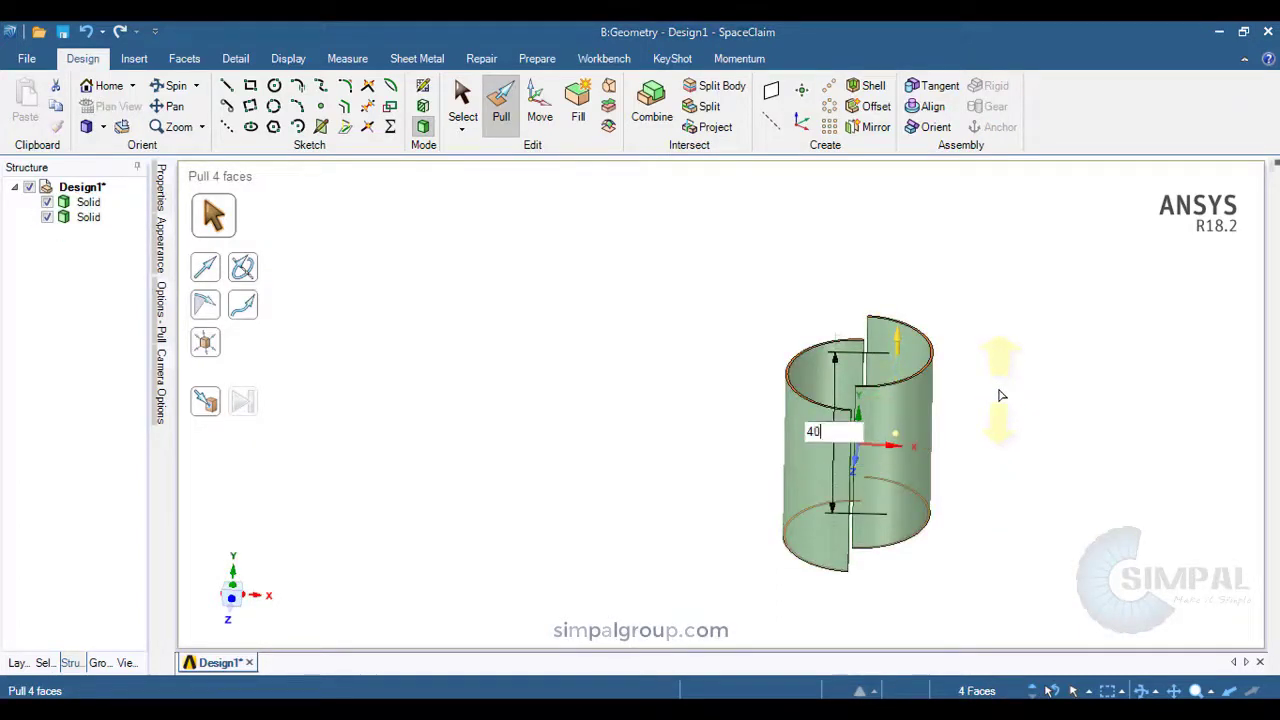
{"action": "left_click", "coordinate": [1060, 360]}
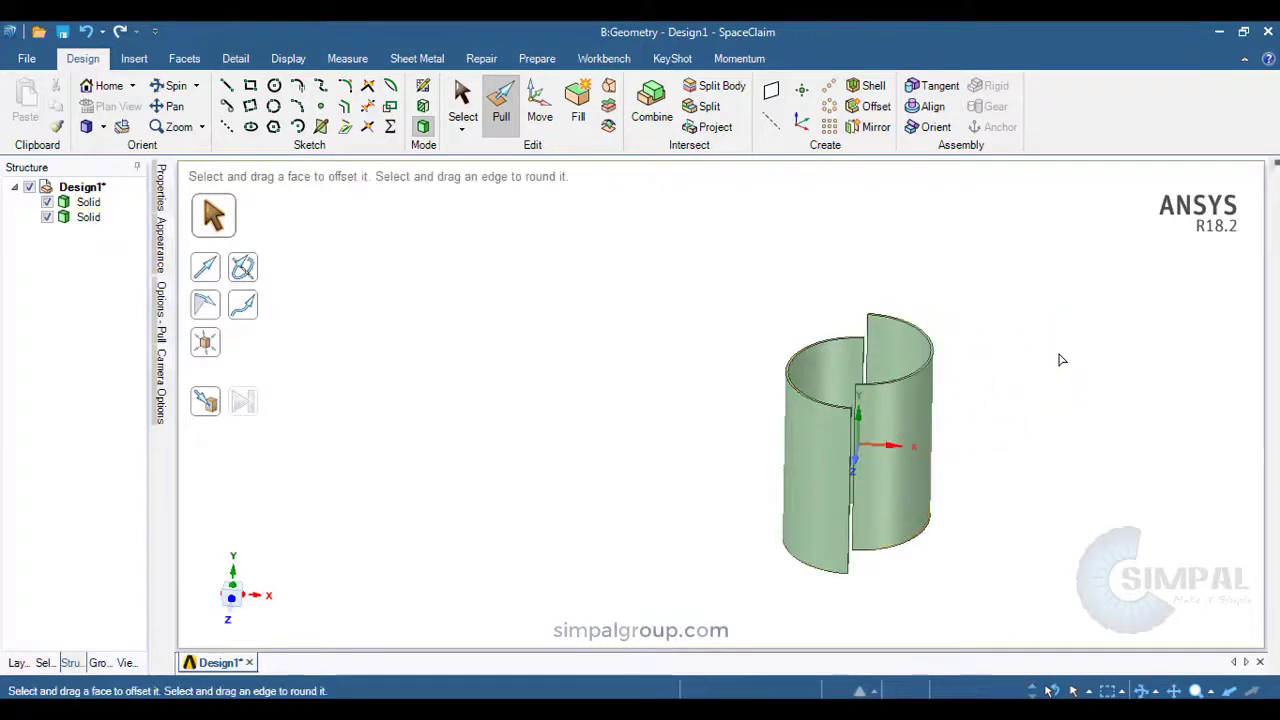
- Start a new sketch on the upper end face of the left blade and view it in plan
{"action": "middle_click_drag", "start_coordinate": [1060, 360], "coordinate": [1080, 425]}
{"action": "scroll", "coordinate": [735, 334], "scroll_direction": "up", "scroll_amount": 5}
{"action": "scroll", "coordinate": [1000, 390], "scroll_direction": "down", "scroll_amount": 5}
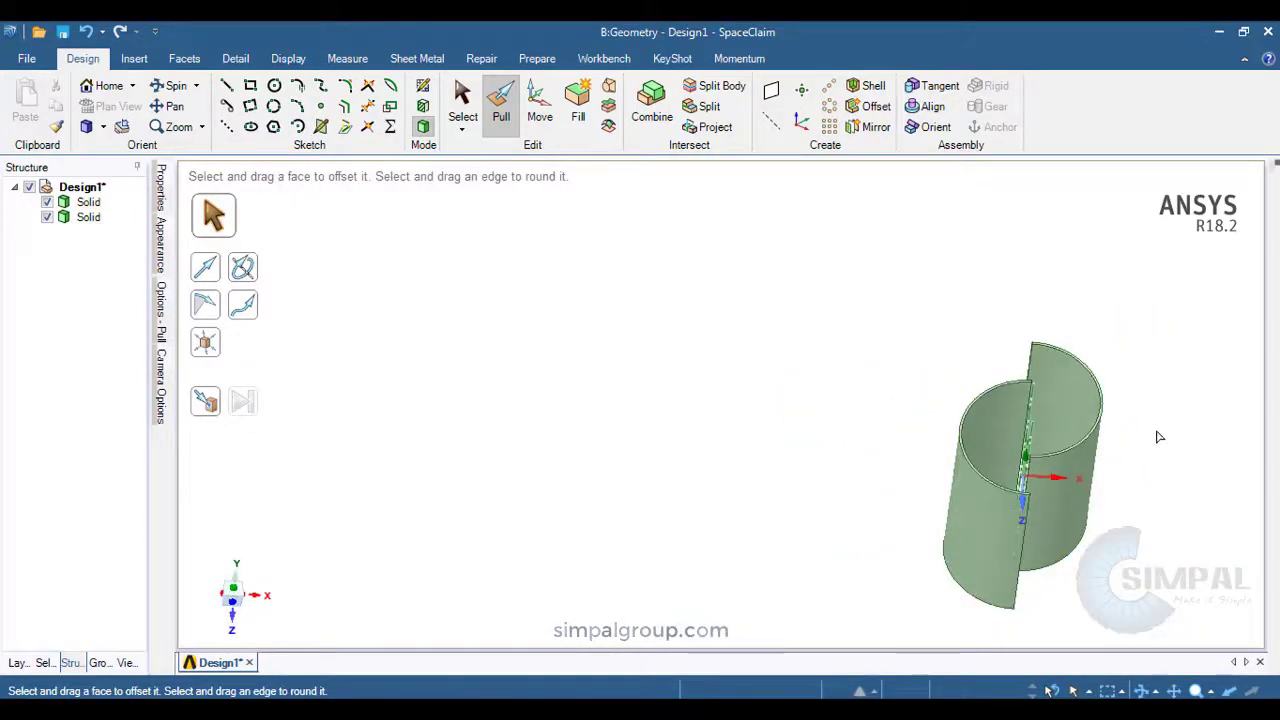
{"action": "middle_click_drag", "start_coordinate": [1156, 392], "coordinate": [996, 289], "text": "shift"}
{"action": "scroll", "coordinate": [926, 294], "scroll_direction": "up", "scroll_amount": 3}
{"action": "middle_click_drag", "start_coordinate": [773, 270], "coordinate": [714, 323]}
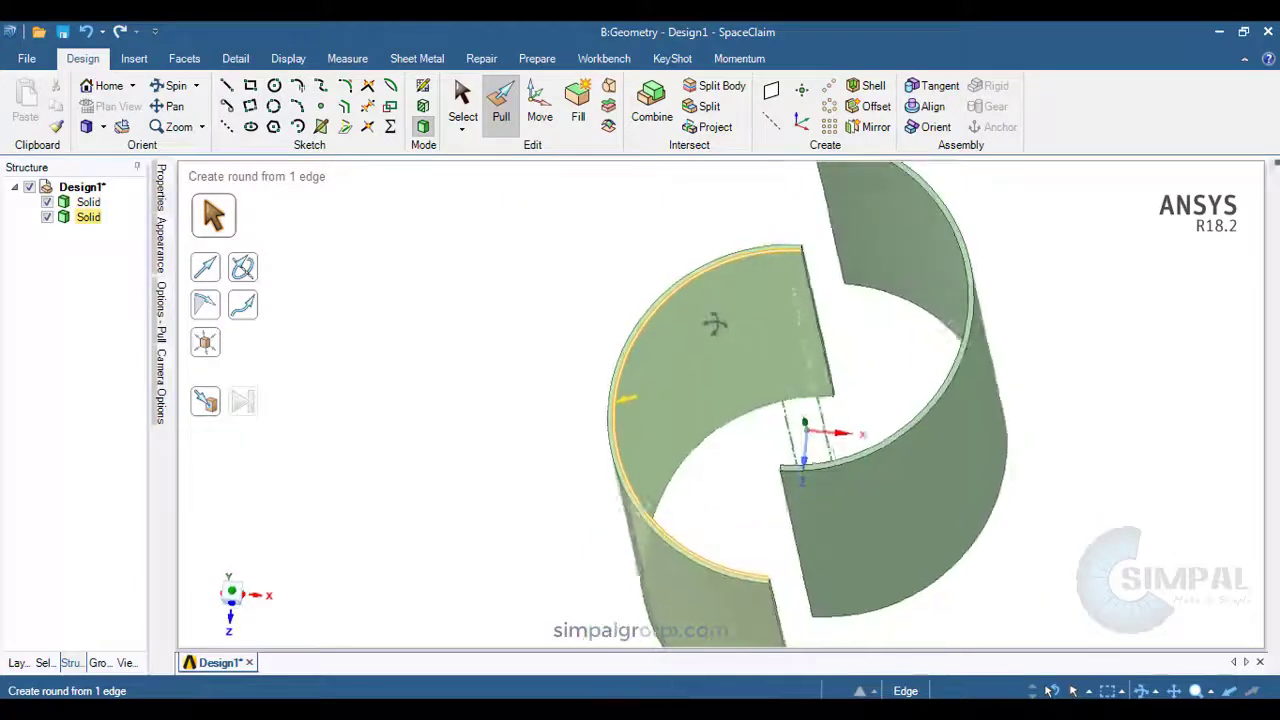
{"action": "scroll", "coordinate": [725, 270], "scroll_direction": "up", "scroll_amount": 3}
{"action": "middle_click_drag", "start_coordinate": [723, 270], "coordinate": [734, 251]}
{"action": "key", "text": "s"}
{"action": "left_click", "coordinate": [720, 256]}
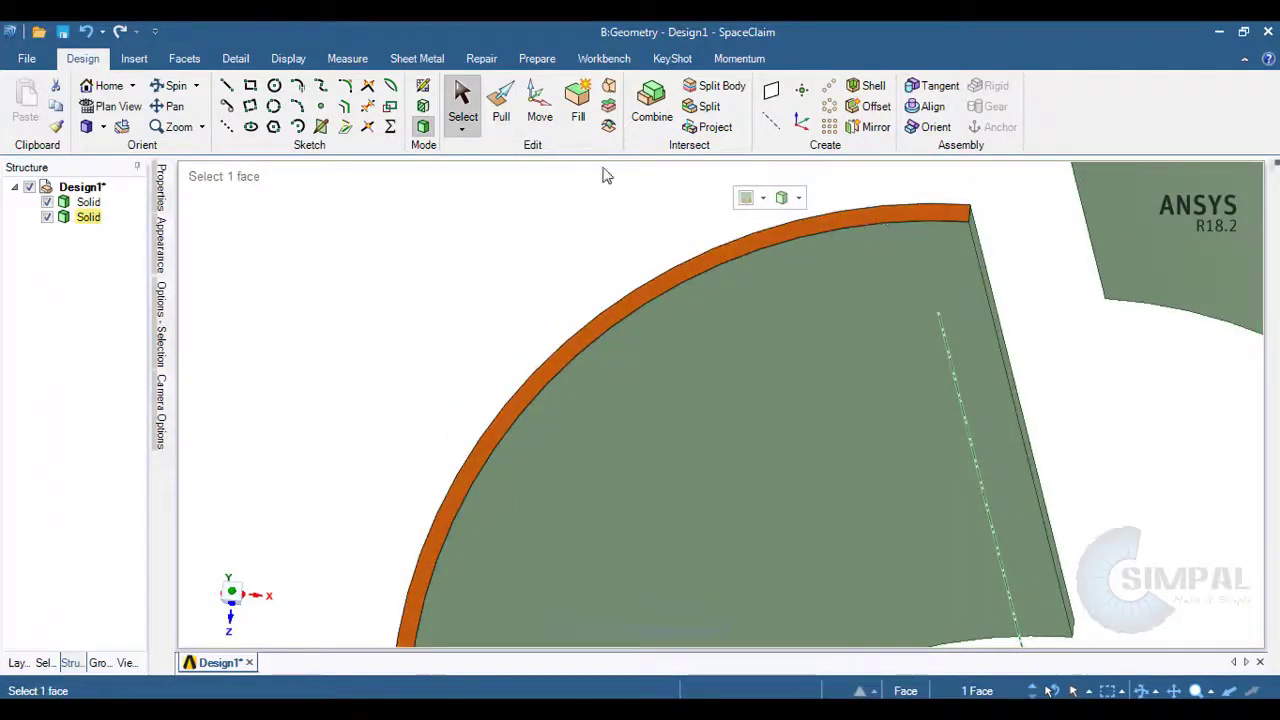
{"action": "left_click", "coordinate": [422, 88]}
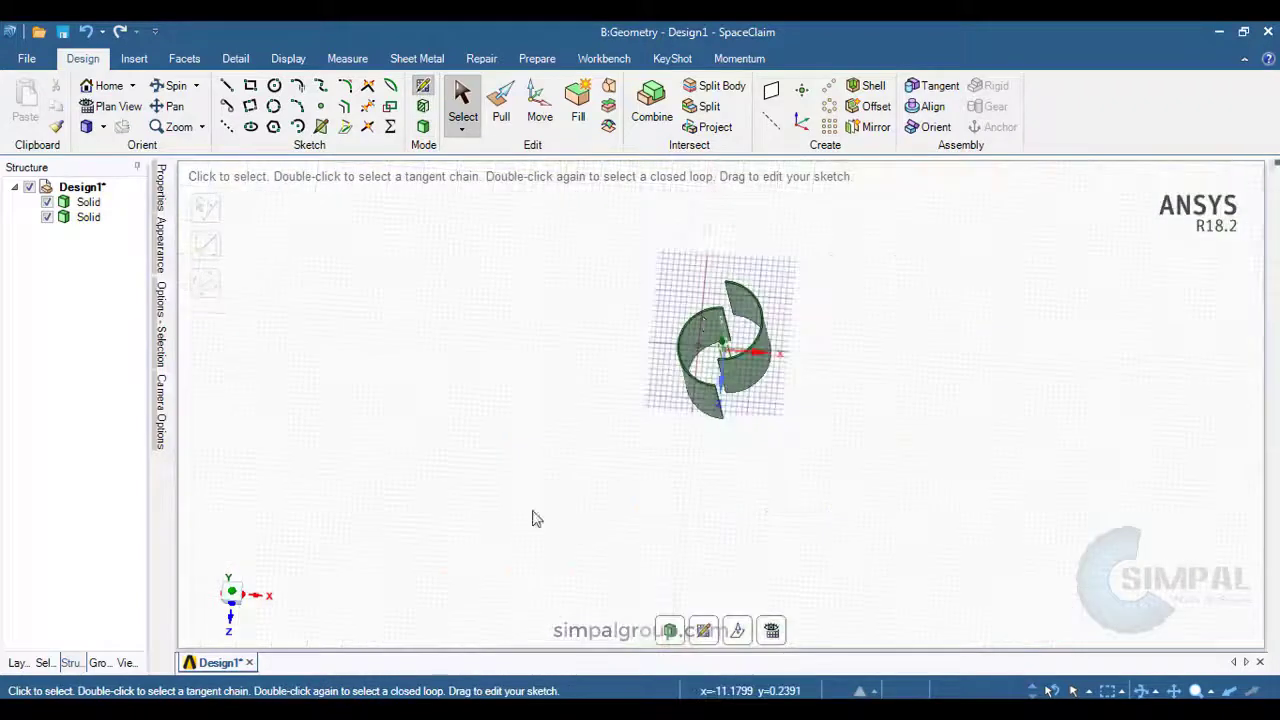
{"action": "left_click", "coordinate": [772, 630]}
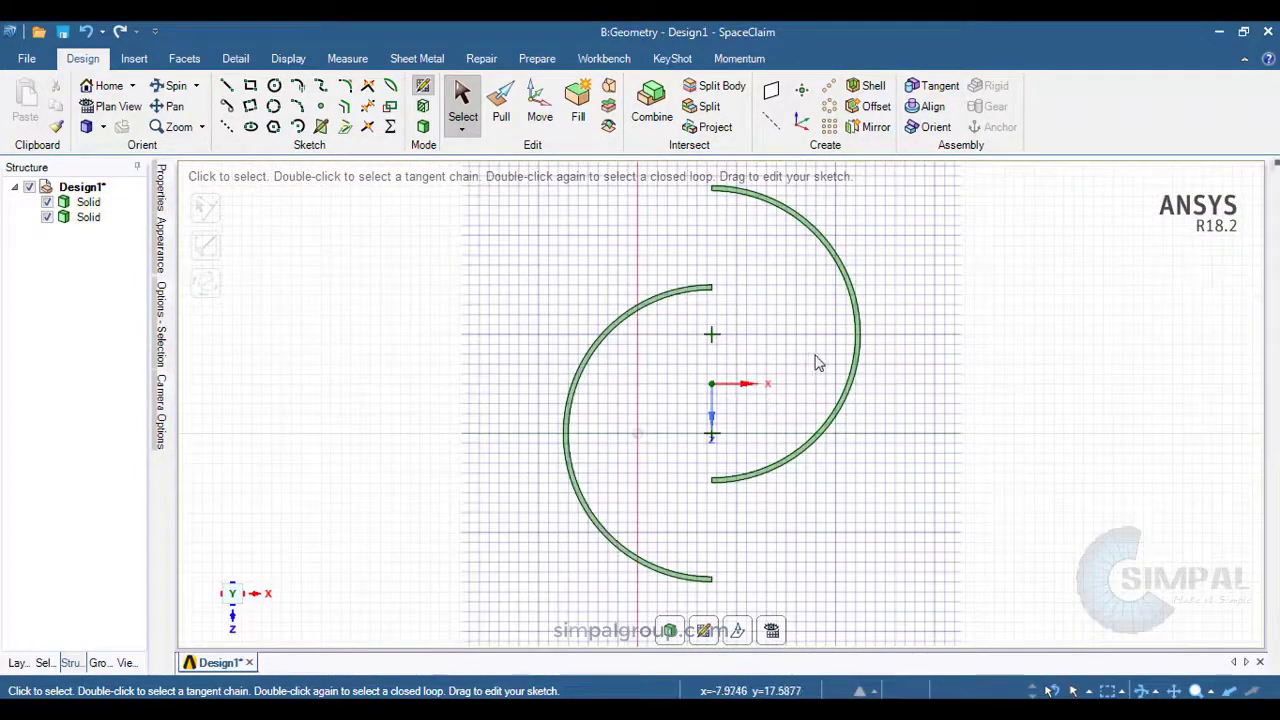
{"action": "middle_click_drag", "start_coordinate": [816, 356], "coordinate": [804, 402], "text": "ctrl"}
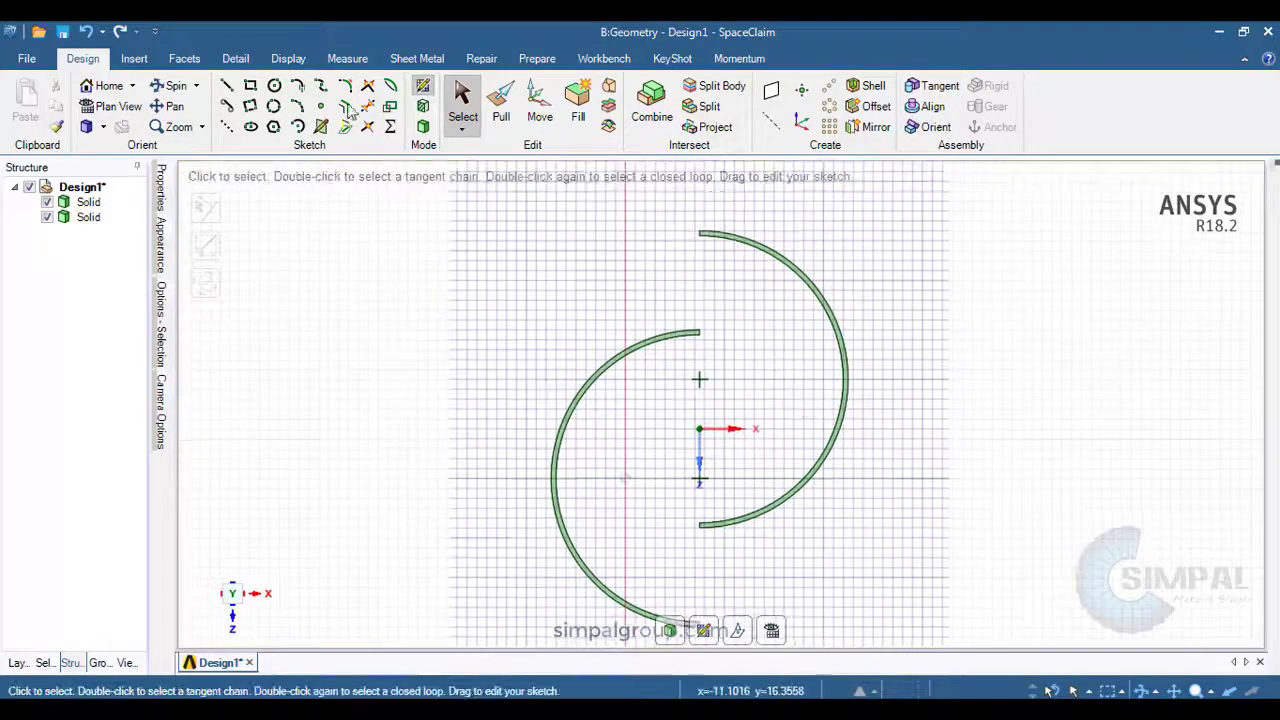
- Sketch a circle centred on the origin through the left blade's outer endpoint, and turn it into a surface in 3D mode
{"action": "left_click", "coordinate": [275, 87]}
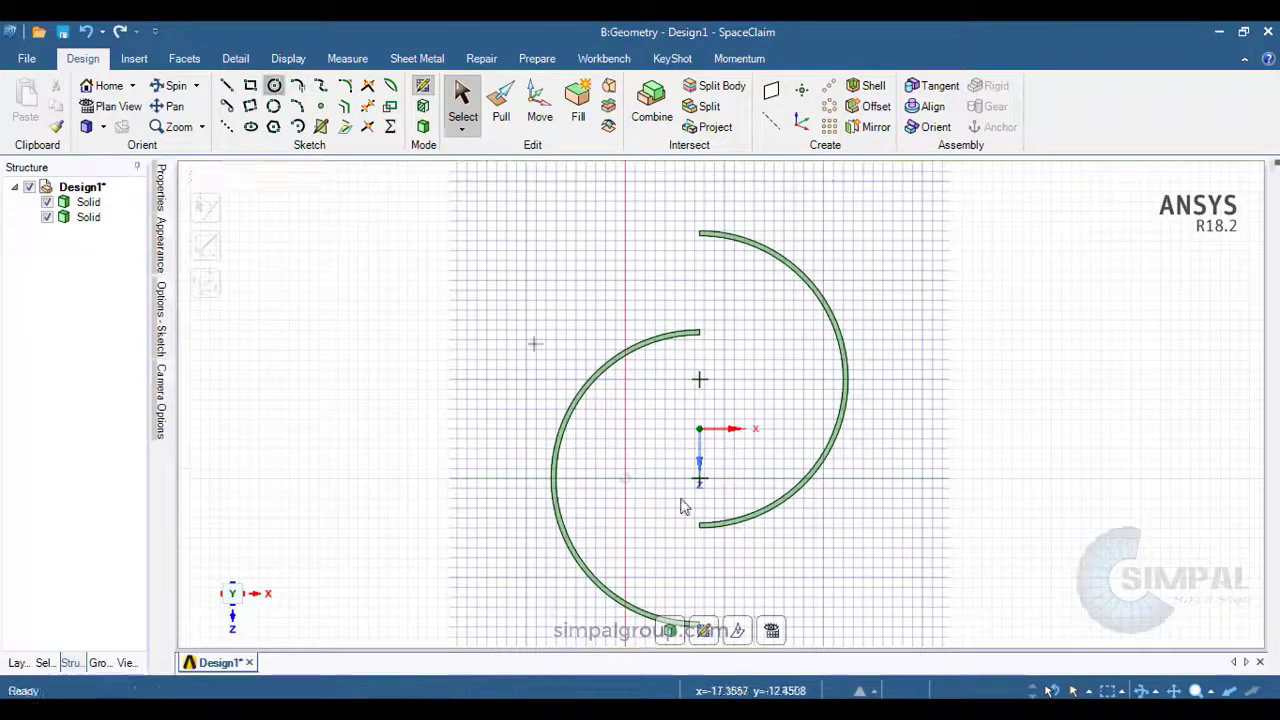
{"action": "left_click", "coordinate": [700, 430]}
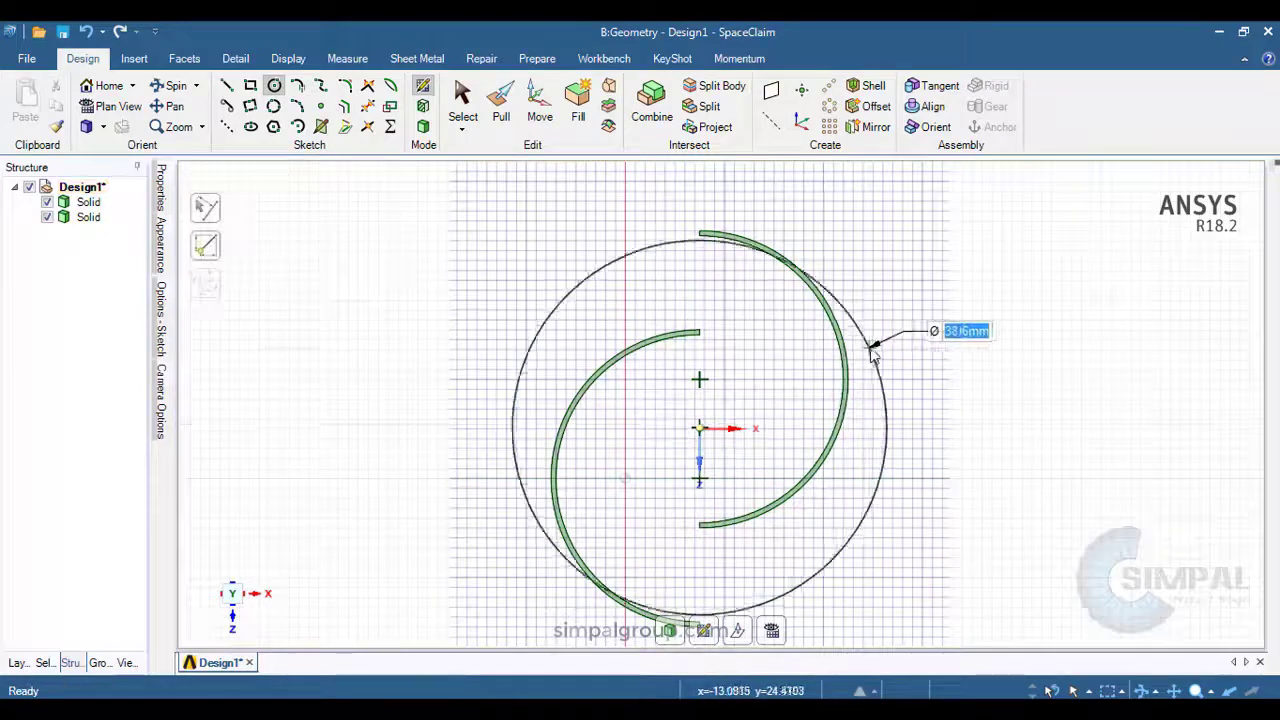
{"action": "scroll", "coordinate": [727, 612], "scroll_direction": "up", "scroll_amount": 6}
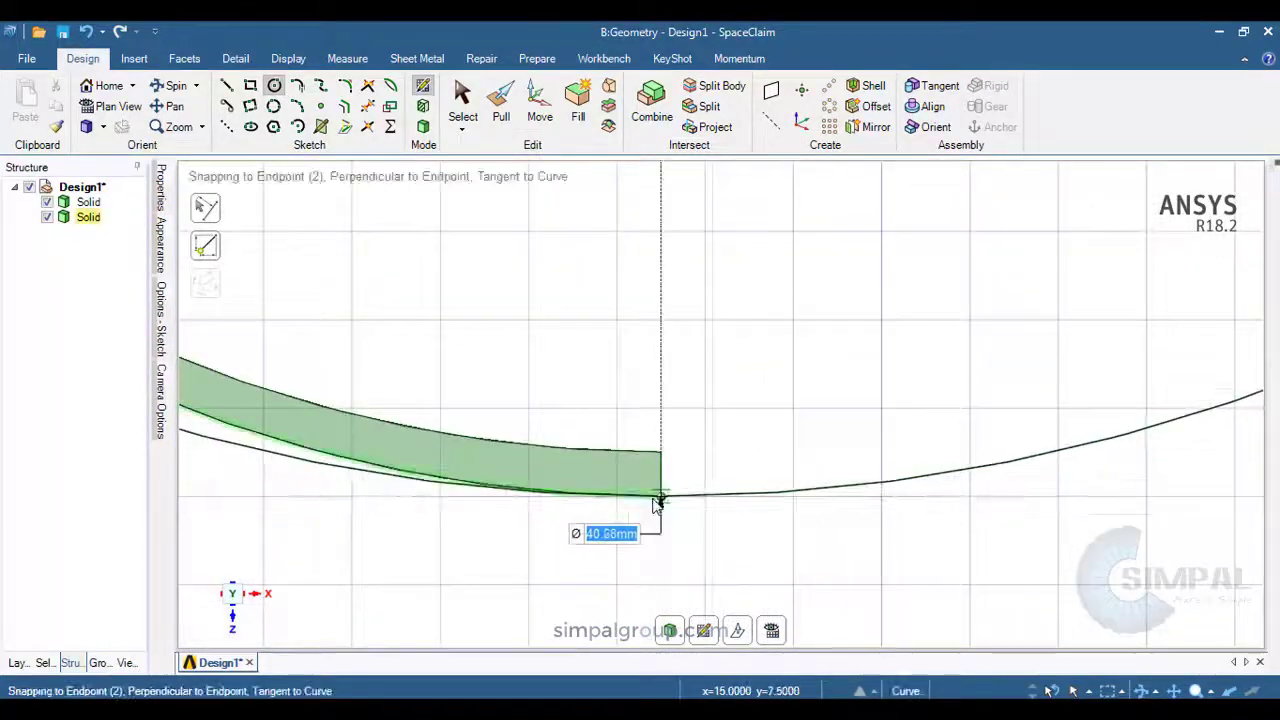
{"action": "left_click", "coordinate": [660, 496]}
{"action": "scroll", "coordinate": [662, 492], "scroll_direction": "down", "scroll_amount": 10}
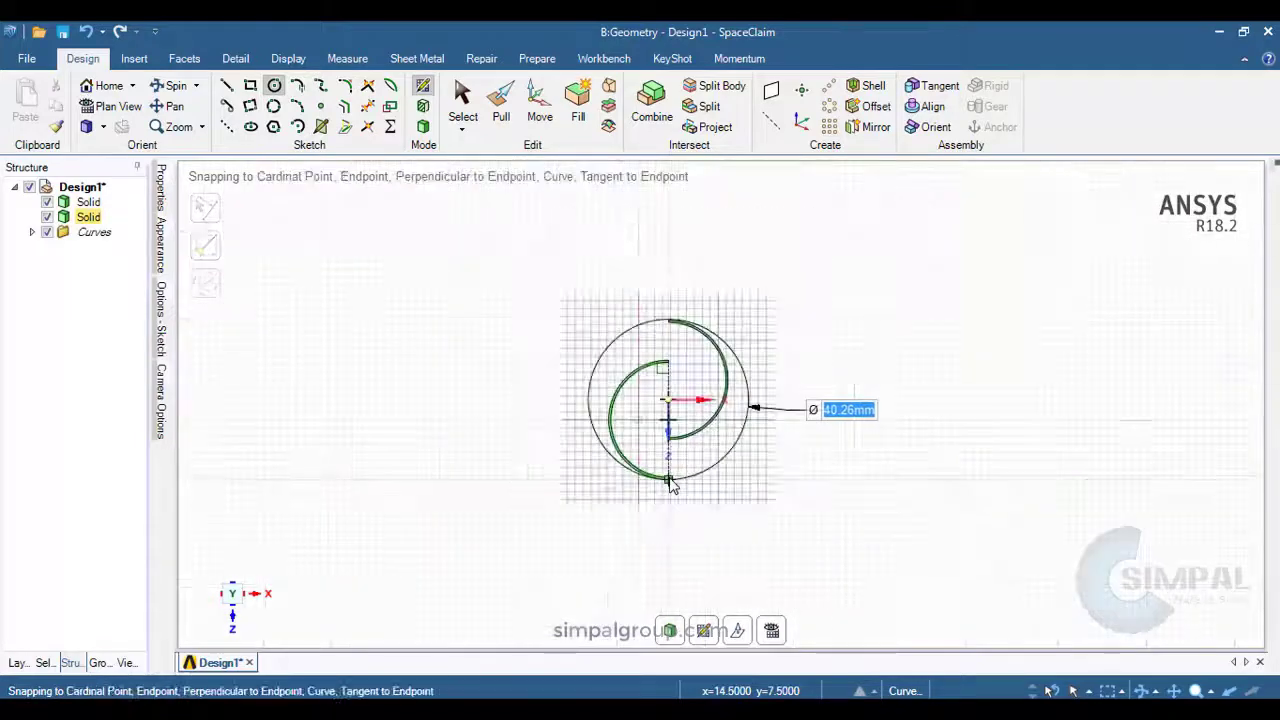
{"action": "middle_click_drag", "start_coordinate": [698, 398], "coordinate": [700, 258]}
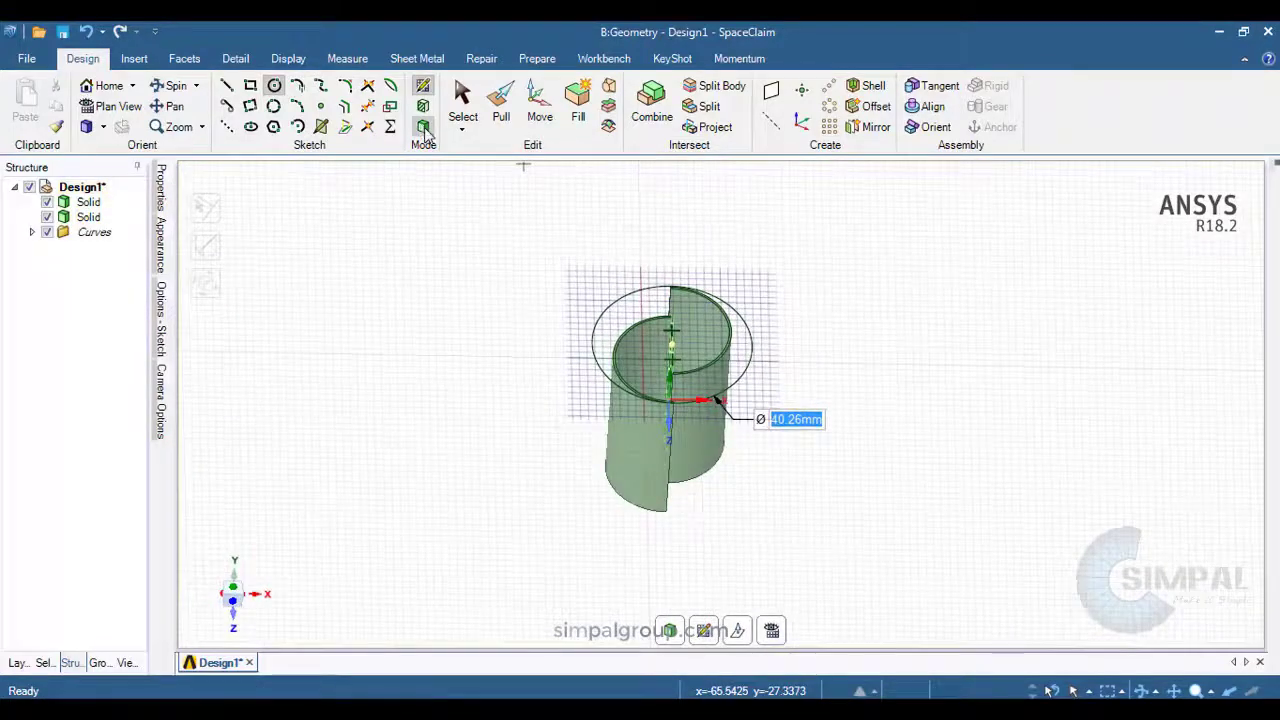
{"action": "left_click", "coordinate": [424, 128]}
{"action": "scroll", "coordinate": [642, 335], "scroll_direction": "up", "scroll_amount": 5}
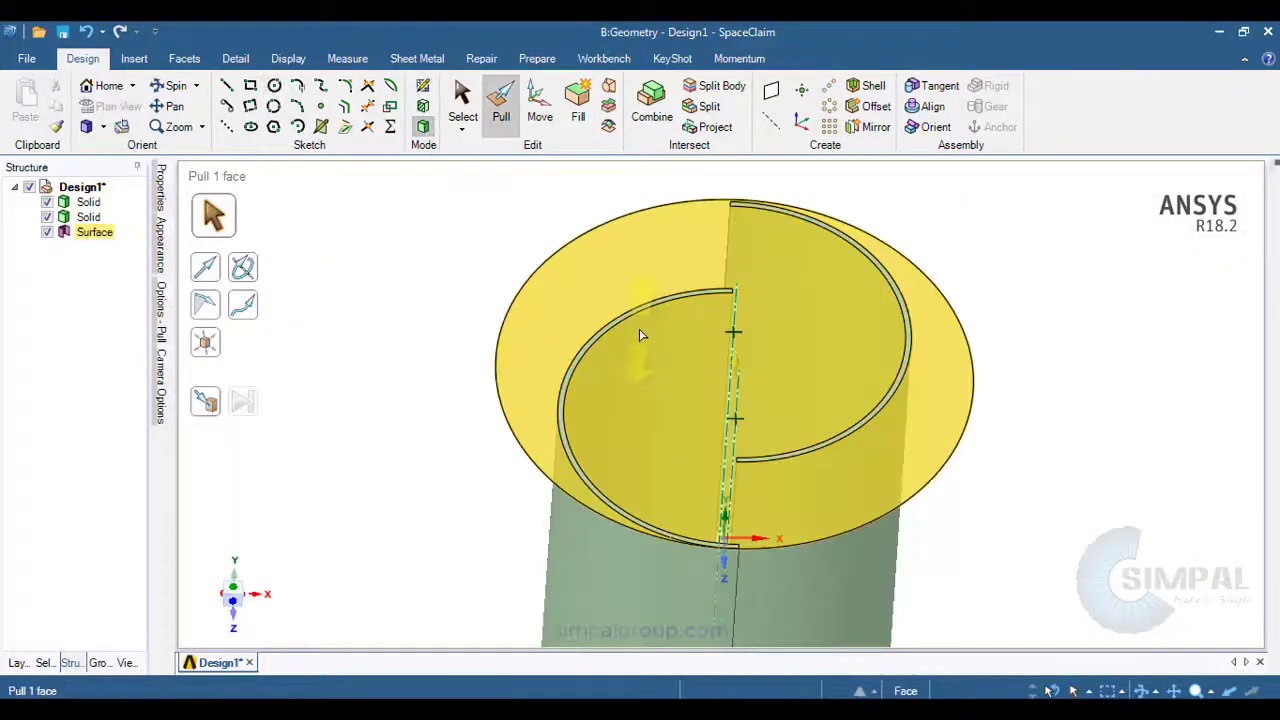
{"action": "middle_click_drag", "start_coordinate": [642, 335], "coordinate": [627, 300]}
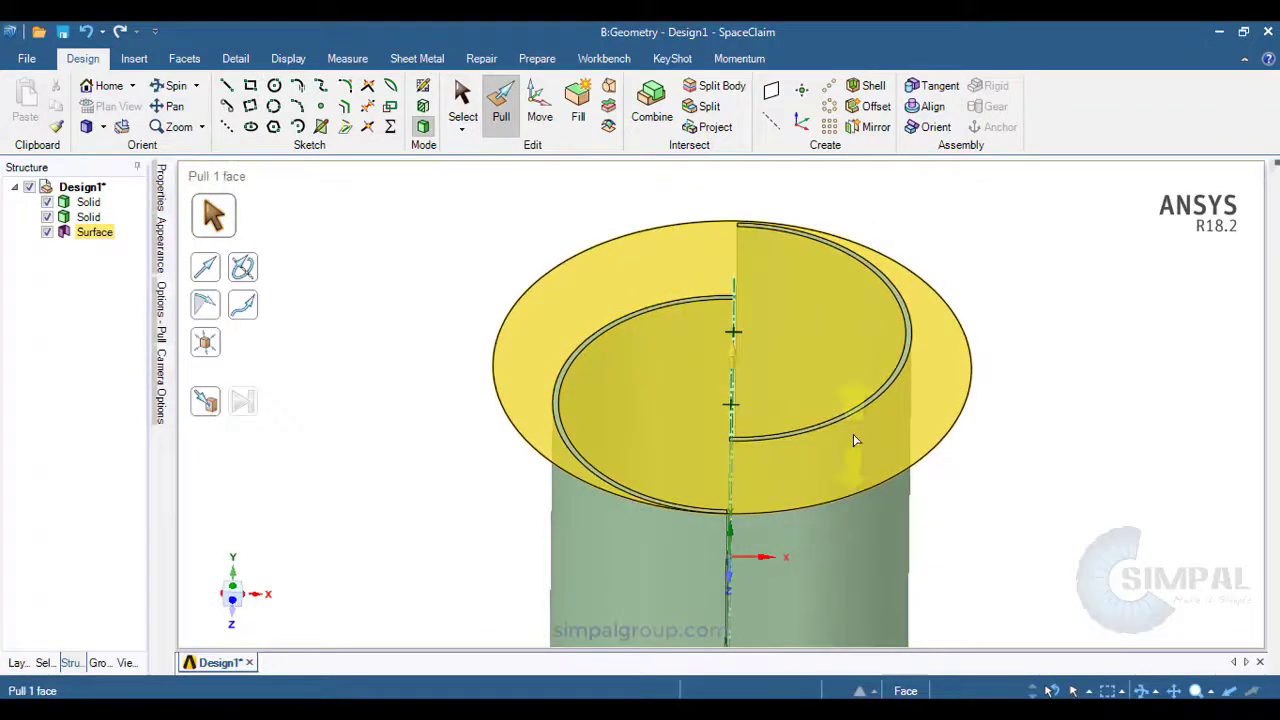
- Undo the circle's conversion and redo it in 3D mode with both blades hidden, restoring the blades' visibility at the end
{"action": "key", "text": "ctrl+z"}
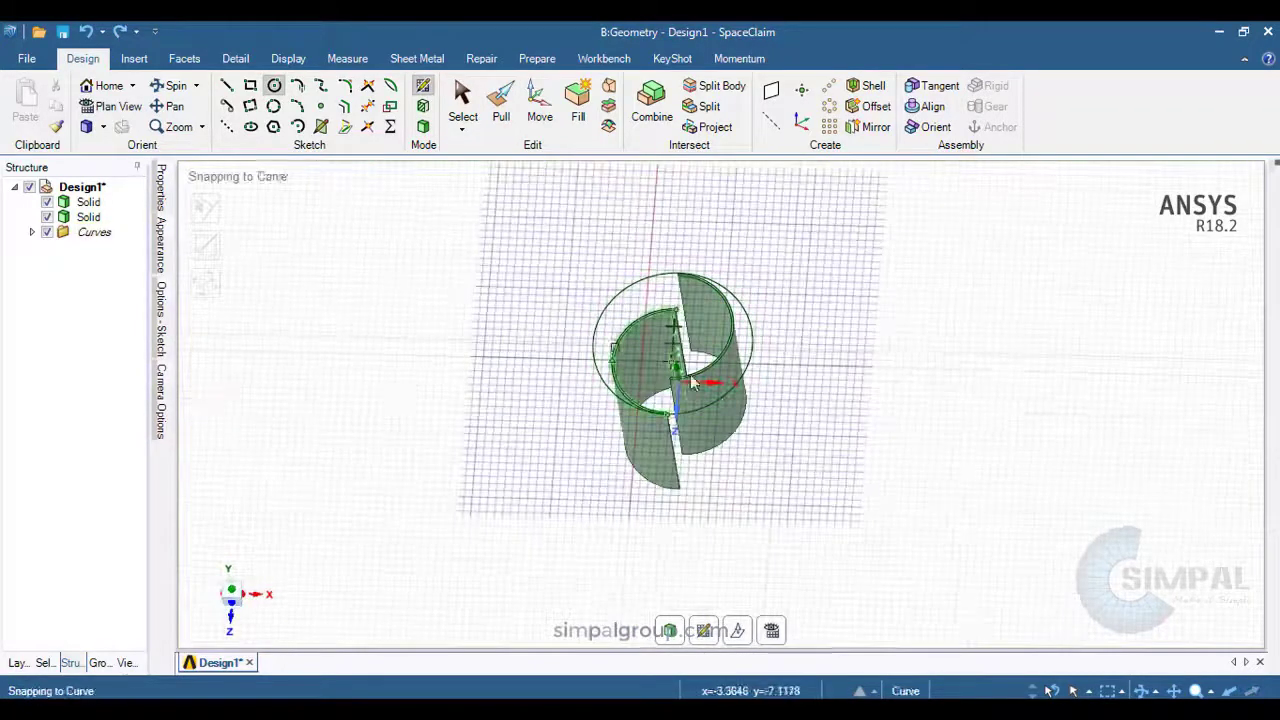
{"action": "left_click", "coordinate": [47, 216]}
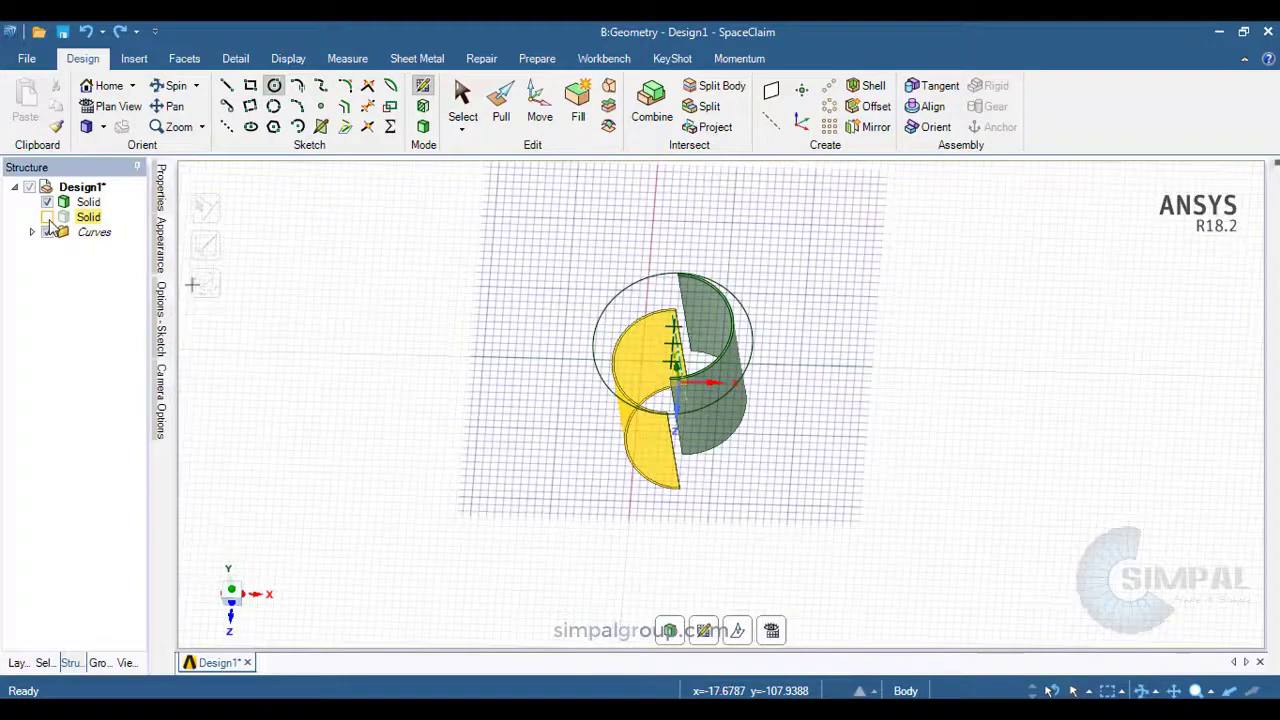
{"action": "left_click", "coordinate": [47, 202]}
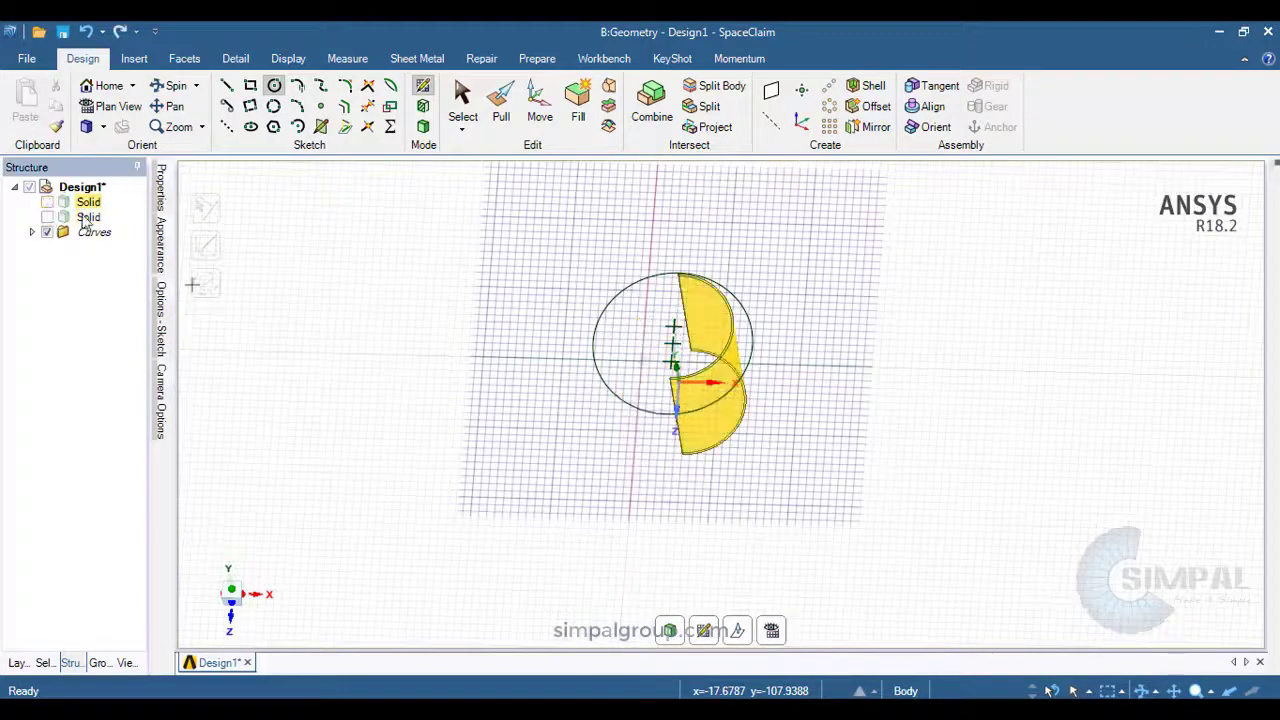
{"action": "left_click", "coordinate": [423, 127]}
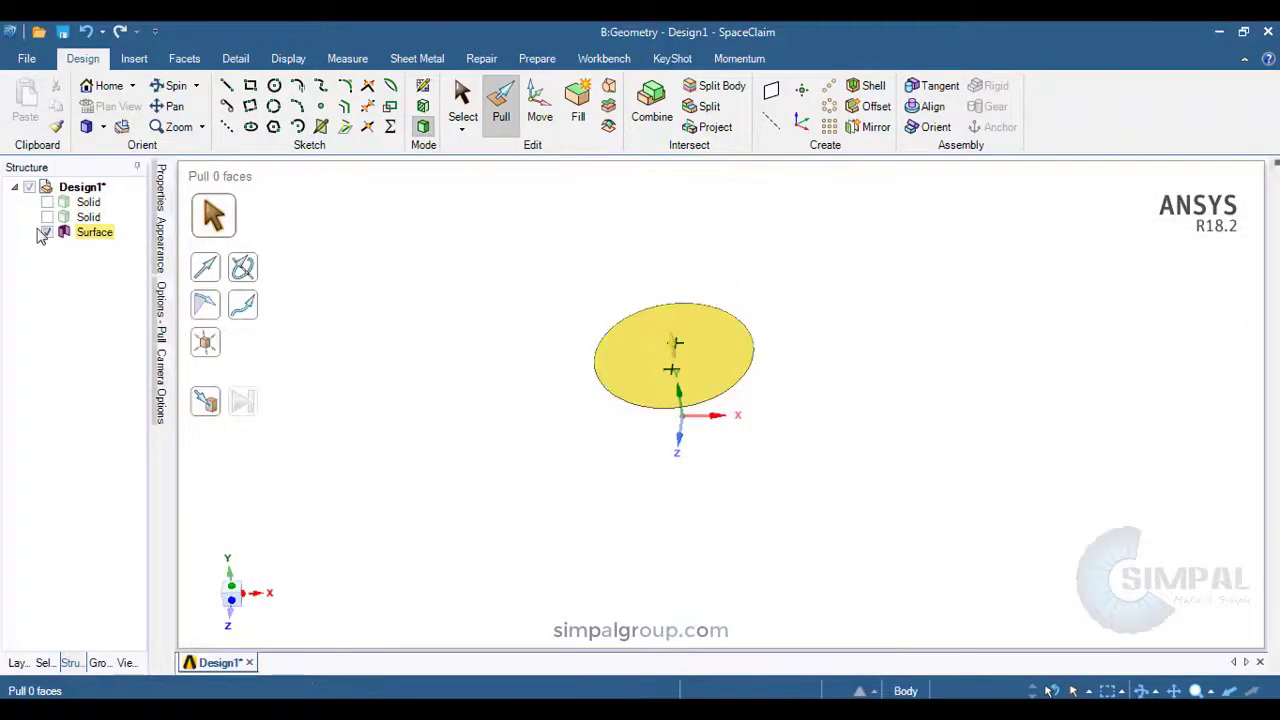
{"action": "left_click", "coordinate": [47, 217]}
{"action": "left_click", "coordinate": [47, 202]}
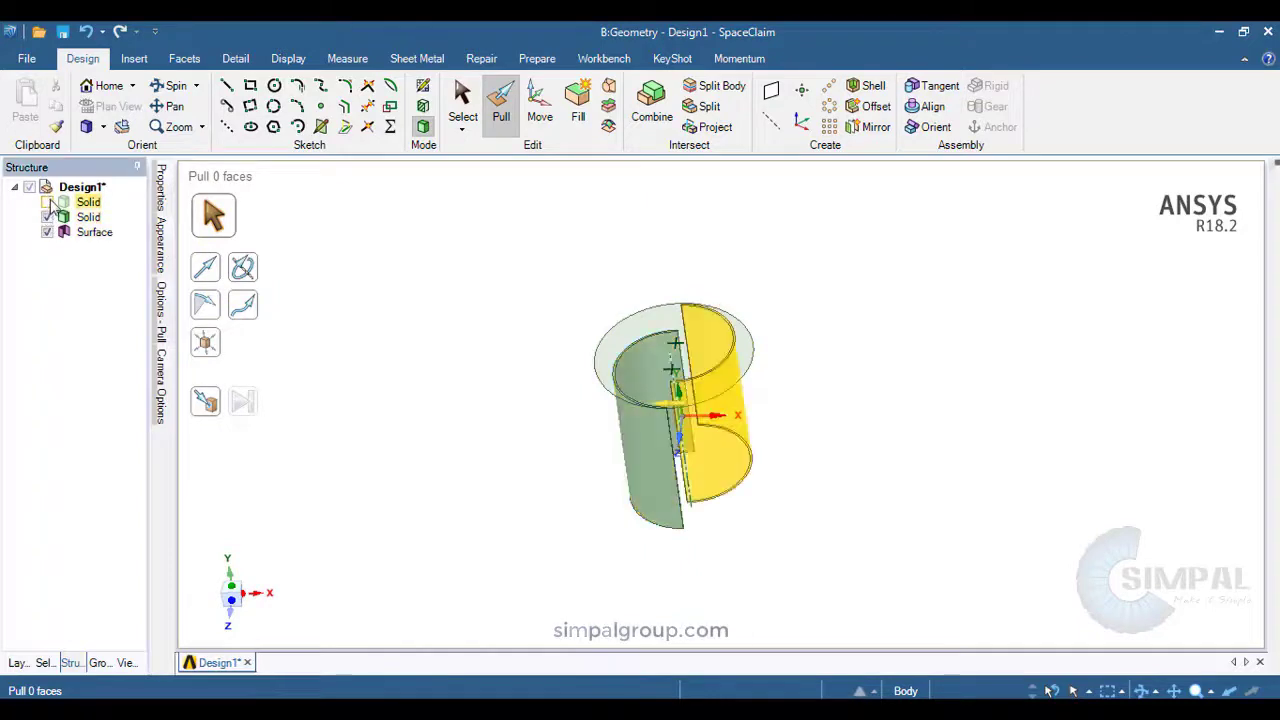
- Pull the circular surface upward 0.5 mm with No merge to make a separate solid end disc above the blades
{"action": "scroll", "coordinate": [681, 294], "scroll_direction": "up", "scroll_amount": 5}
{"action": "mouse_move", "coordinate": [1014, 481]}
{"action": "middle_mouse_down"}
{"action": "mouse_move", "coordinate": [1034, 437]}
{"action": "mouse_move", "coordinate": [1010, 470]}
{"action": "middle_mouse_up"}
{"action": "left_click", "coordinate": [737, 460]}
{"action": "left_click", "coordinate": [752, 450]}
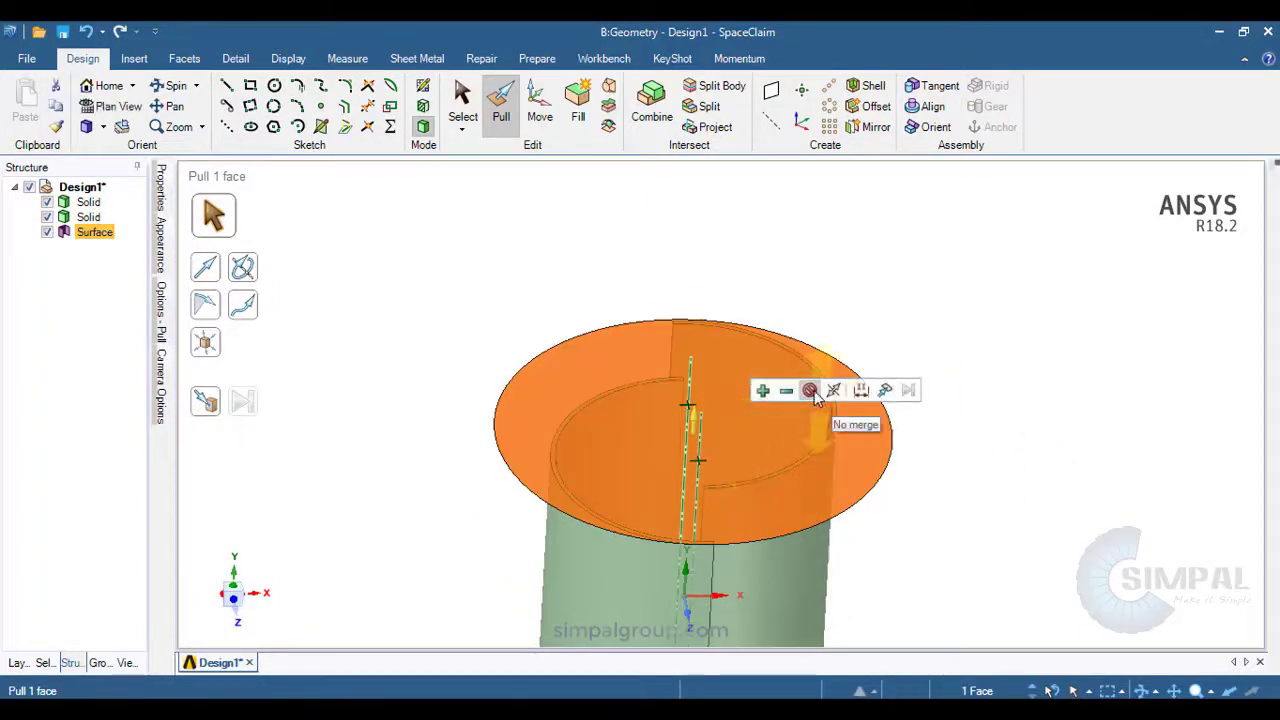
{"action": "middle_click_drag", "start_coordinate": [859, 425], "coordinate": [1064, 415]}
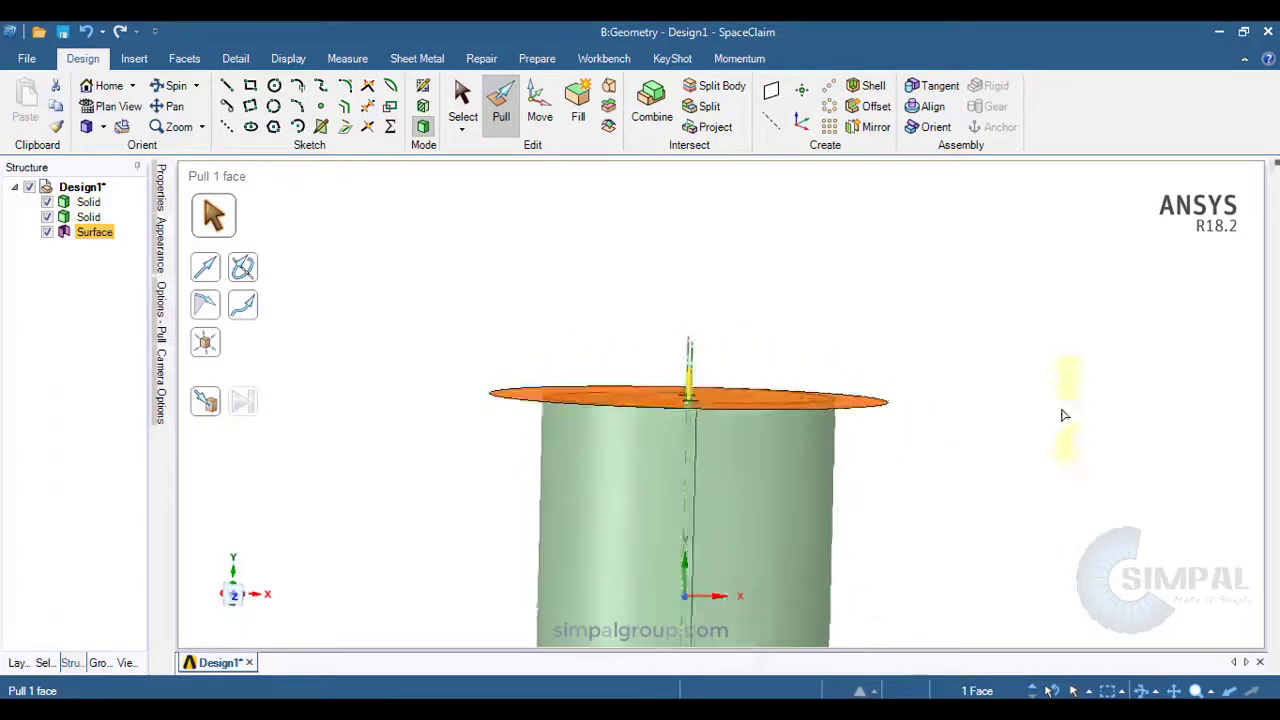
{"action": "left_click_drag", "start_coordinate": [985, 424], "coordinate": [983, 417]}
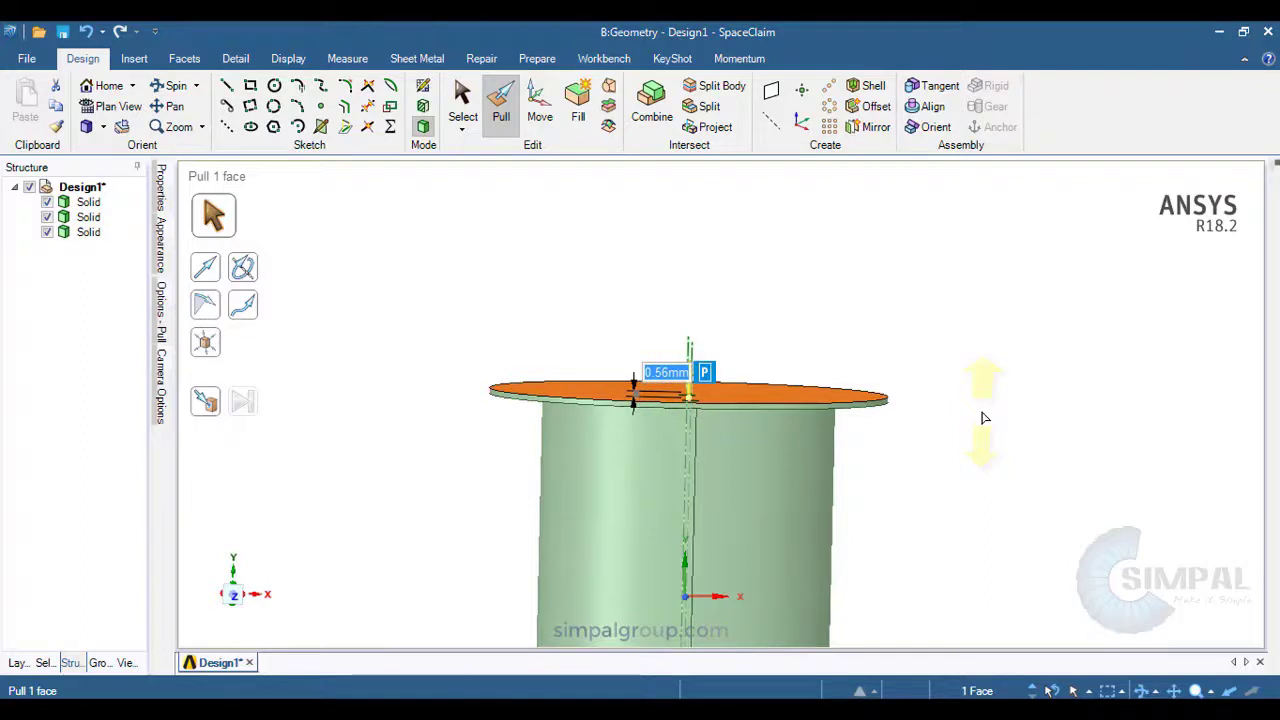
{"action": "key", "text": "Return"}
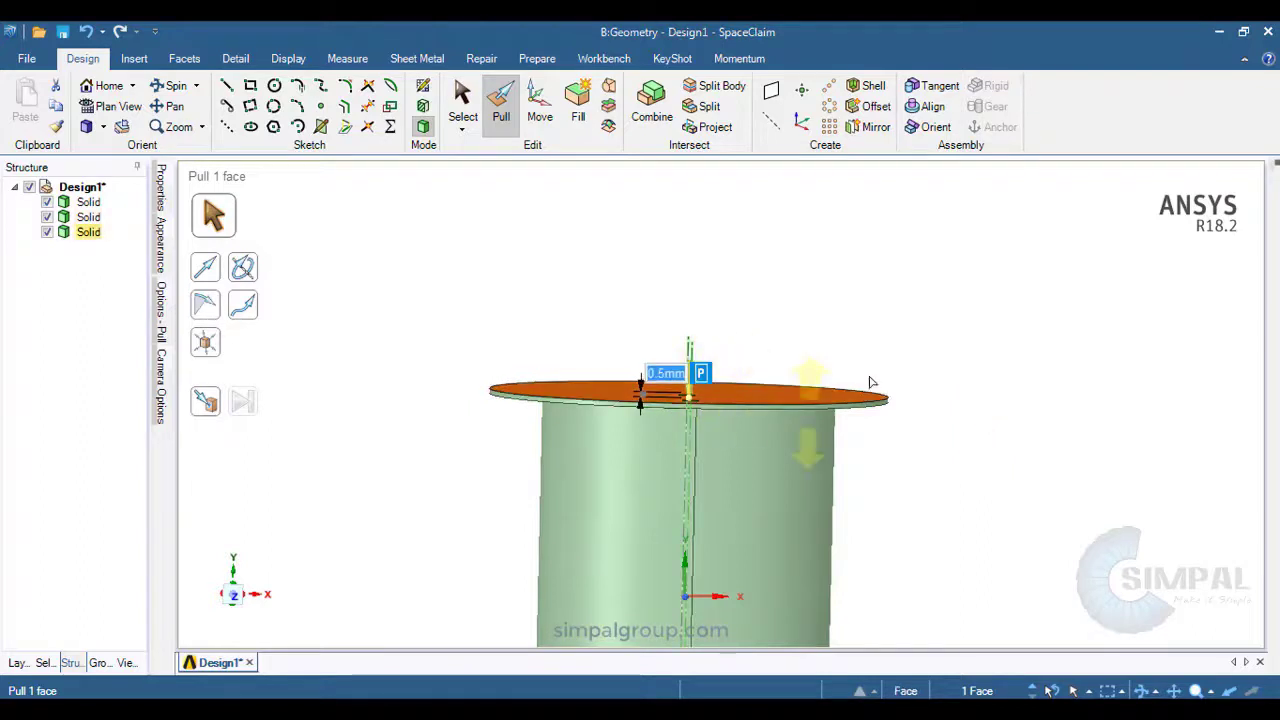
{"action": "left_click", "coordinate": [937, 353]}
{"action": "key", "text": "Escape"}
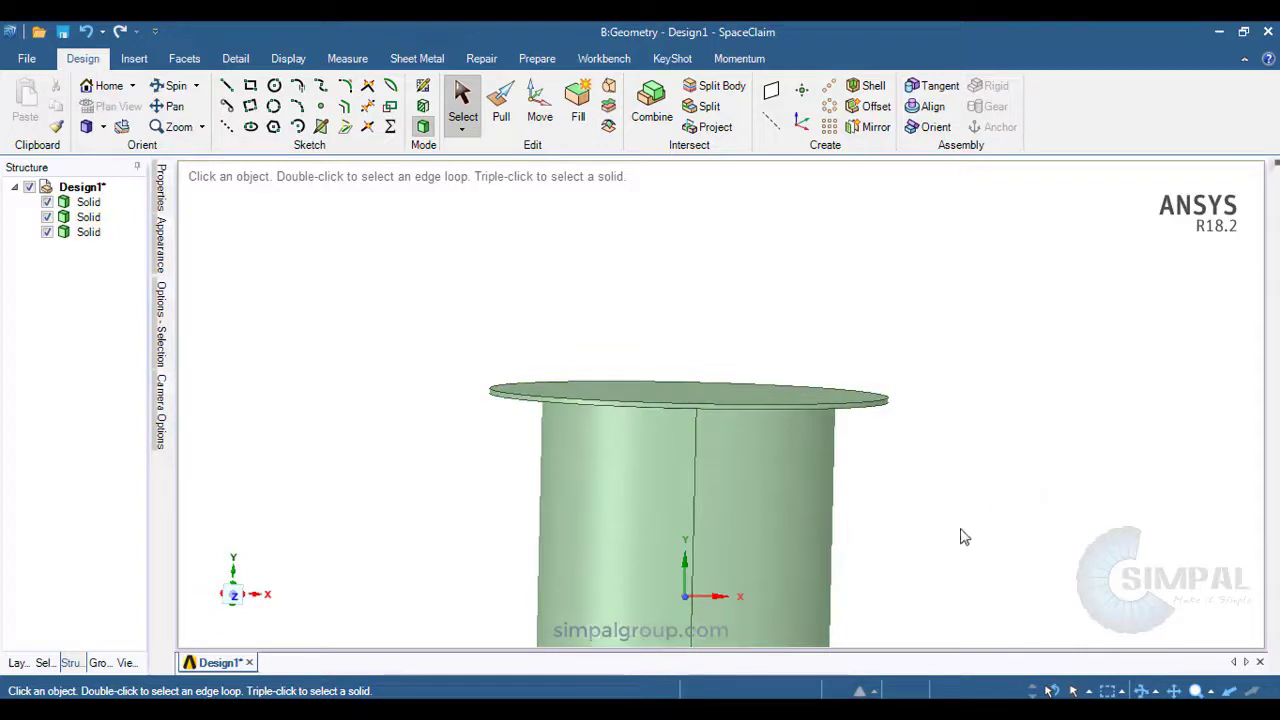
- Copy the end disc body straight down along the Y axis with Move, placing the copy below the blades
{"action": "middle_click_drag", "start_coordinate": [964, 536], "coordinate": [834, 388], "text": "shift"}
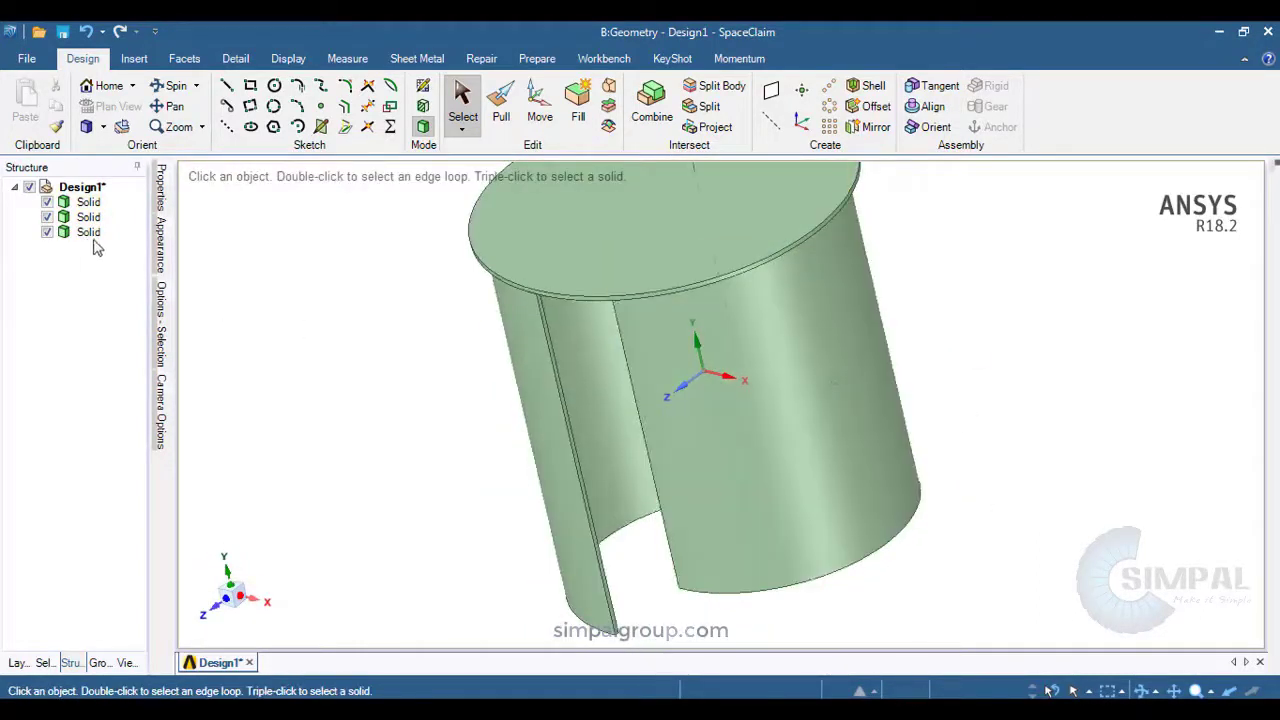
{"action": "left_click", "coordinate": [92, 235]}
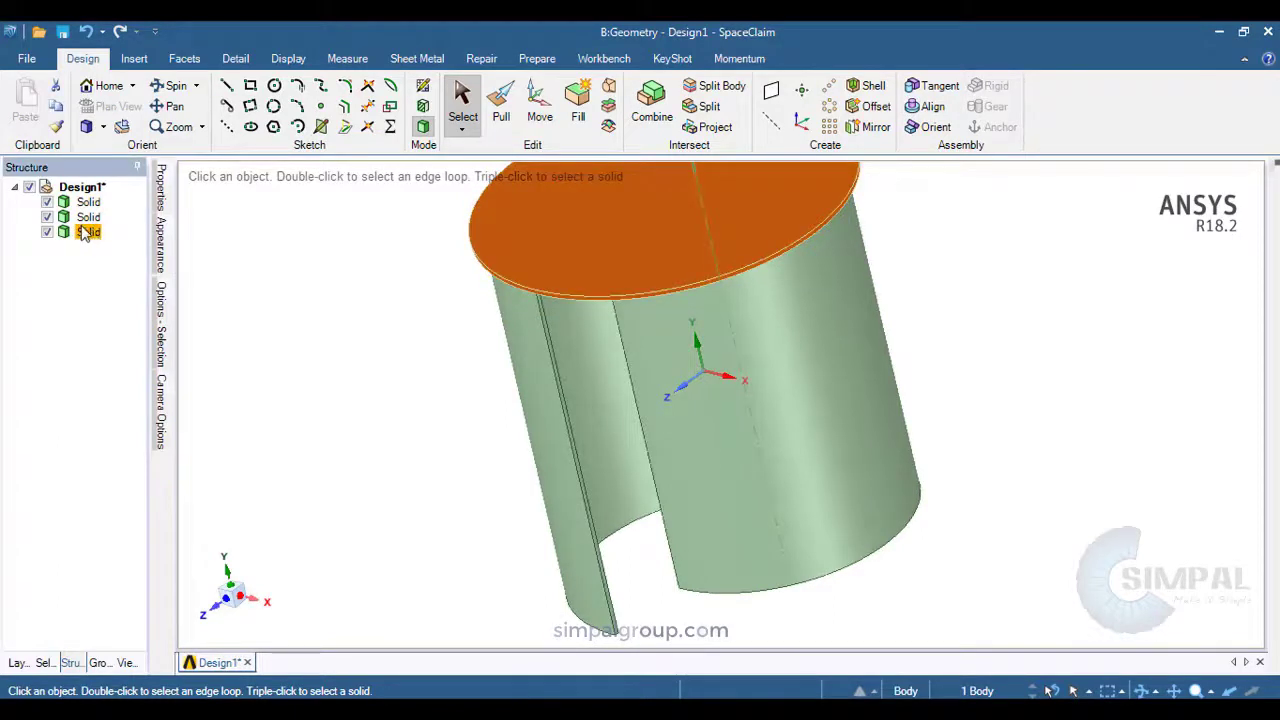
{"action": "left_click", "coordinate": [274, 277]}
{"action": "left_click", "coordinate": [545, 108]}
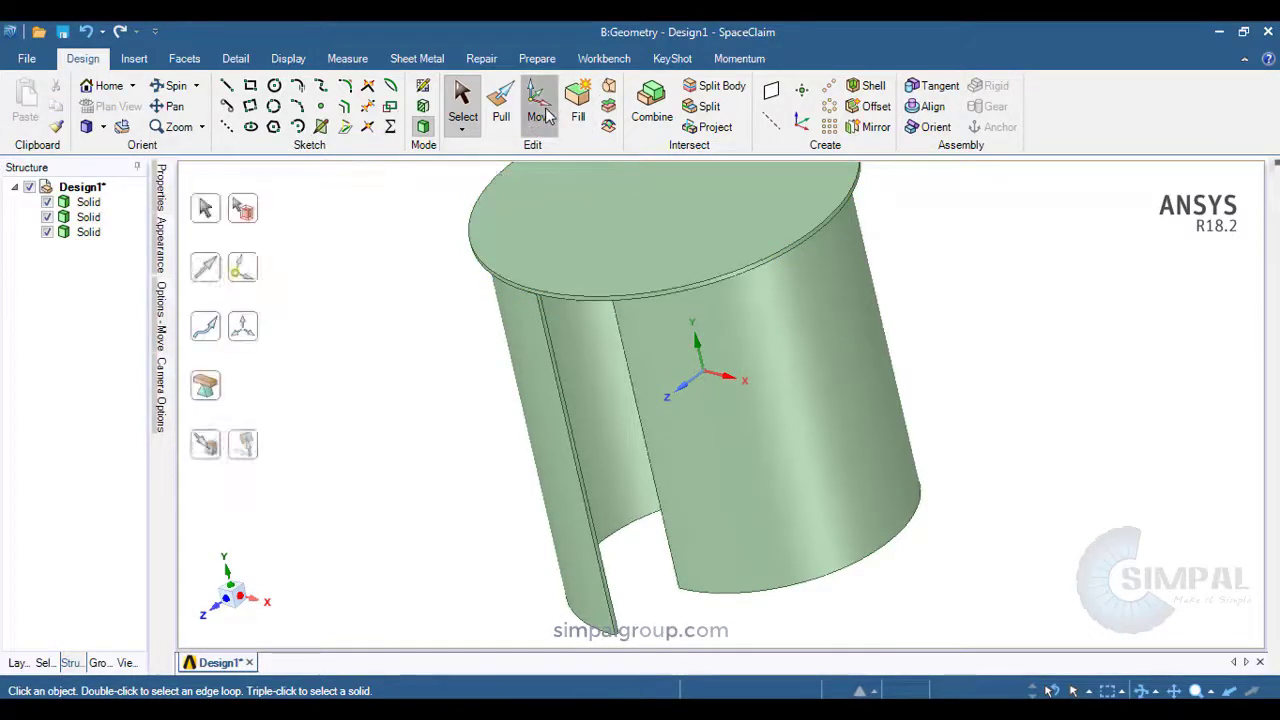
{"action": "left_click", "coordinate": [262, 215]}
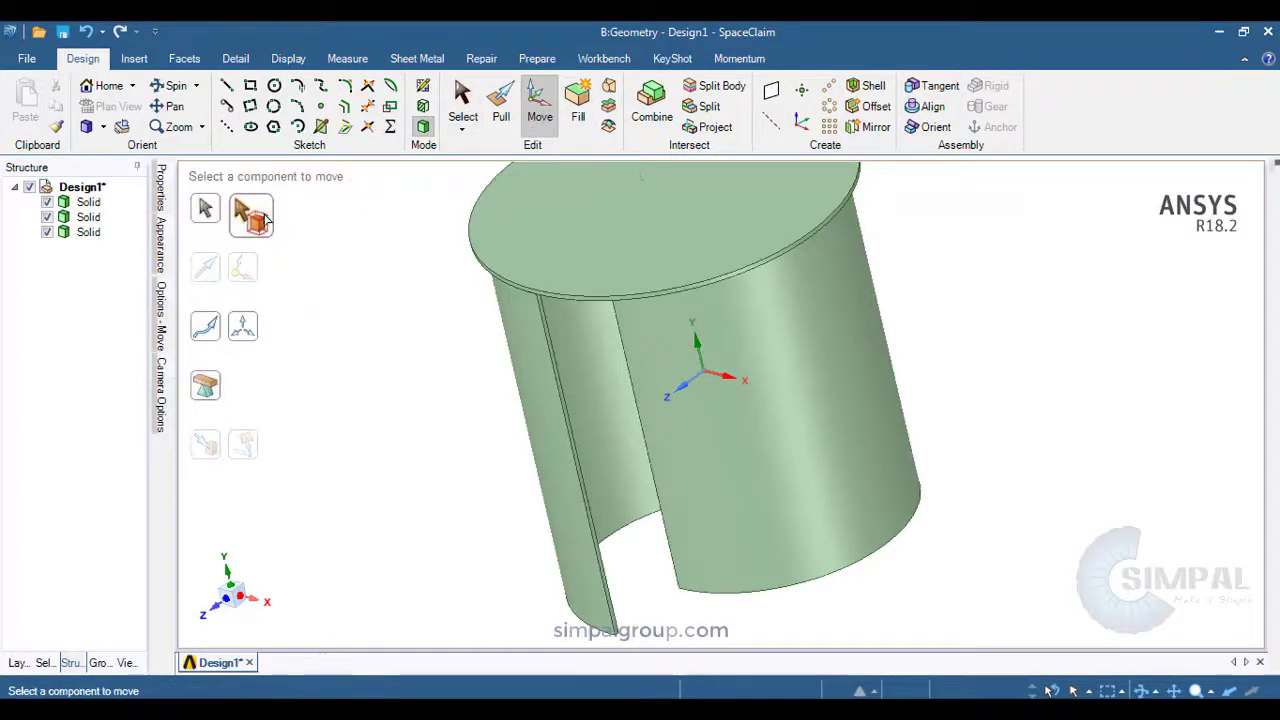
{"action": "left_click", "coordinate": [648, 240]}
{"action": "scroll", "coordinate": [894, 357], "scroll_direction": "down", "scroll_amount": 5}
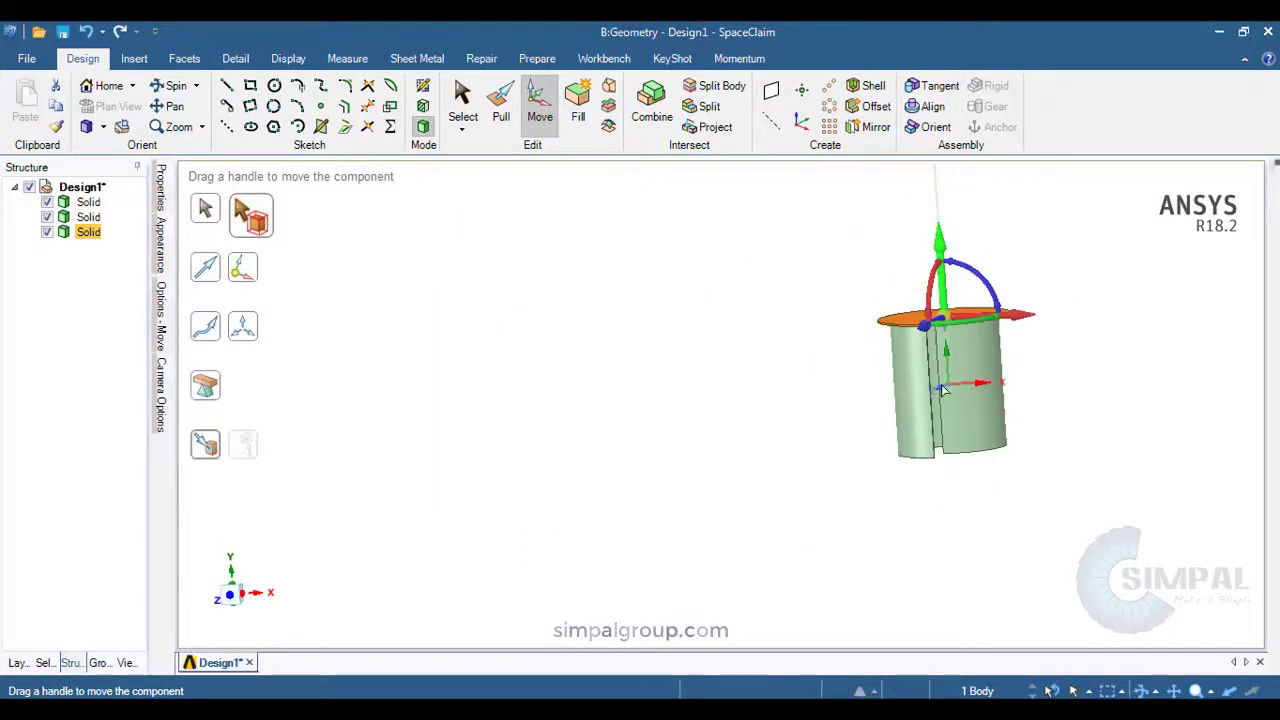
{"action": "left_click_drag", "start_coordinate": [942, 390], "coordinate": [952, 458], "text": "ctrl"}
{"action": "middle_click_drag", "start_coordinate": [1029, 463], "coordinate": [991, 411]}
{"action": "left_click", "coordinate": [1089, 484]}
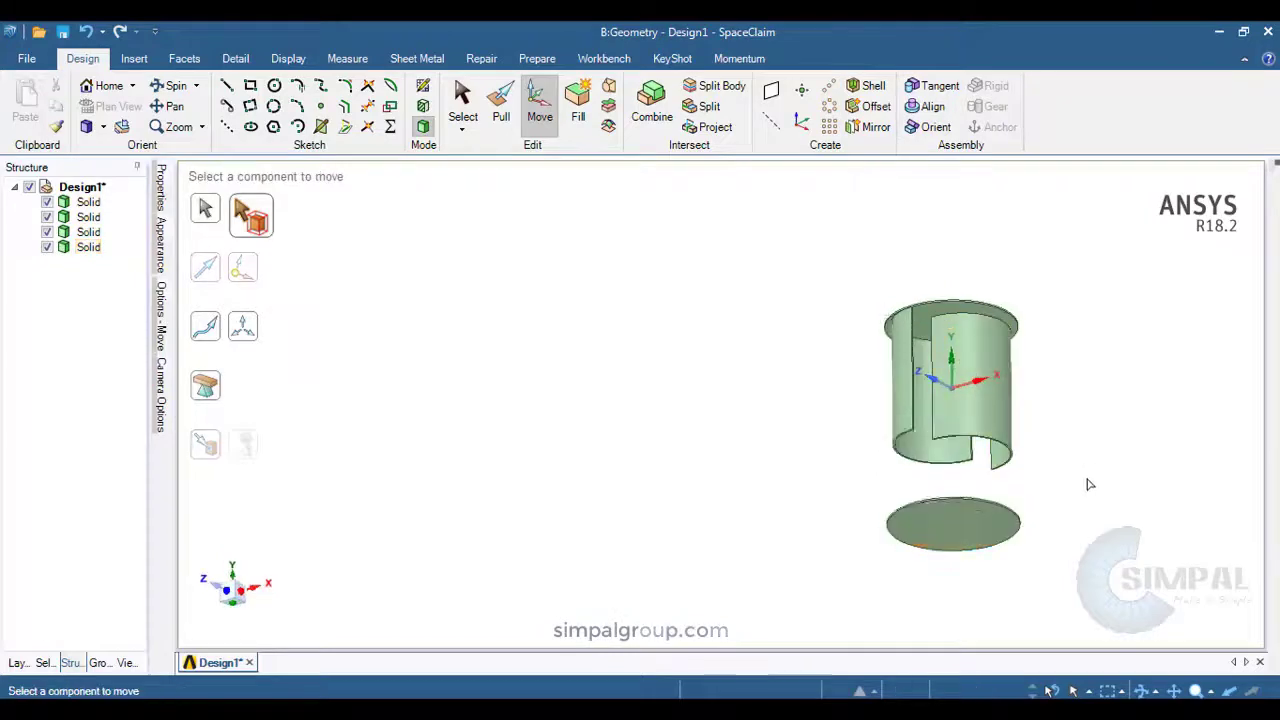
{"action": "middle_click_drag", "start_coordinate": [1090, 485], "coordinate": [893, 483]}
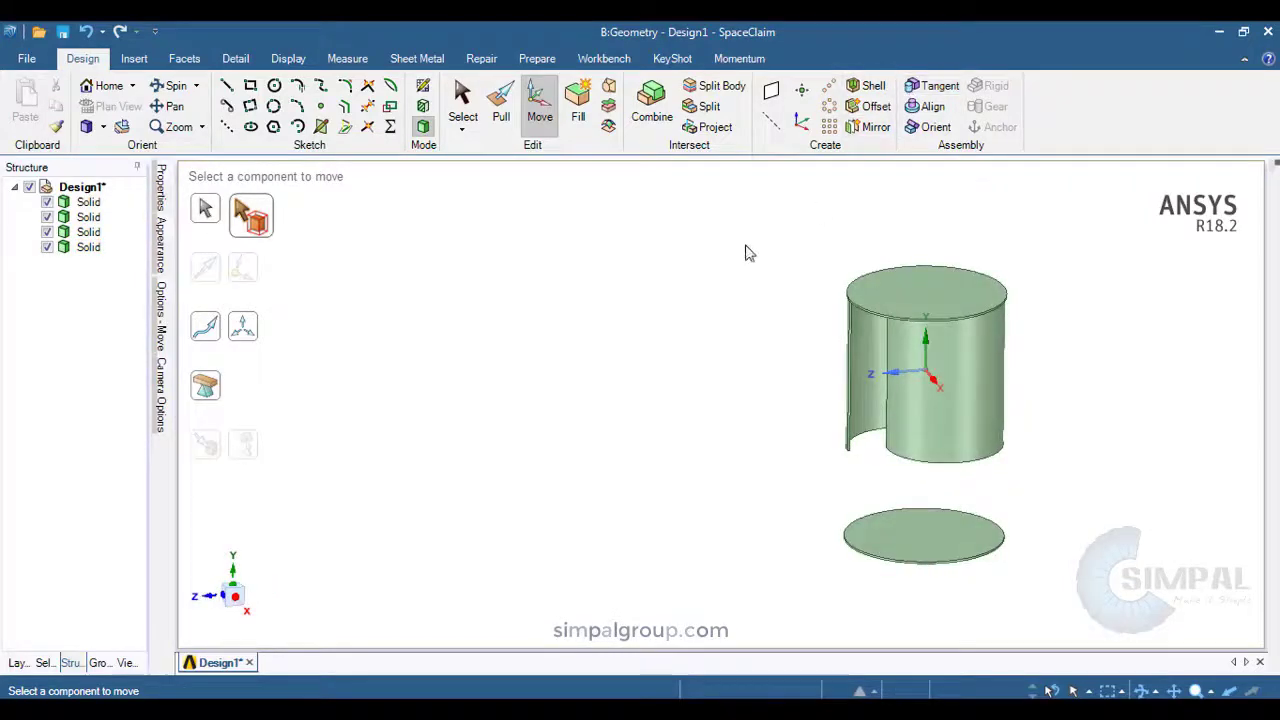
- Align the upper face of the copied disc to the lower end edge of the blades
{"action": "key", "text": "s"}
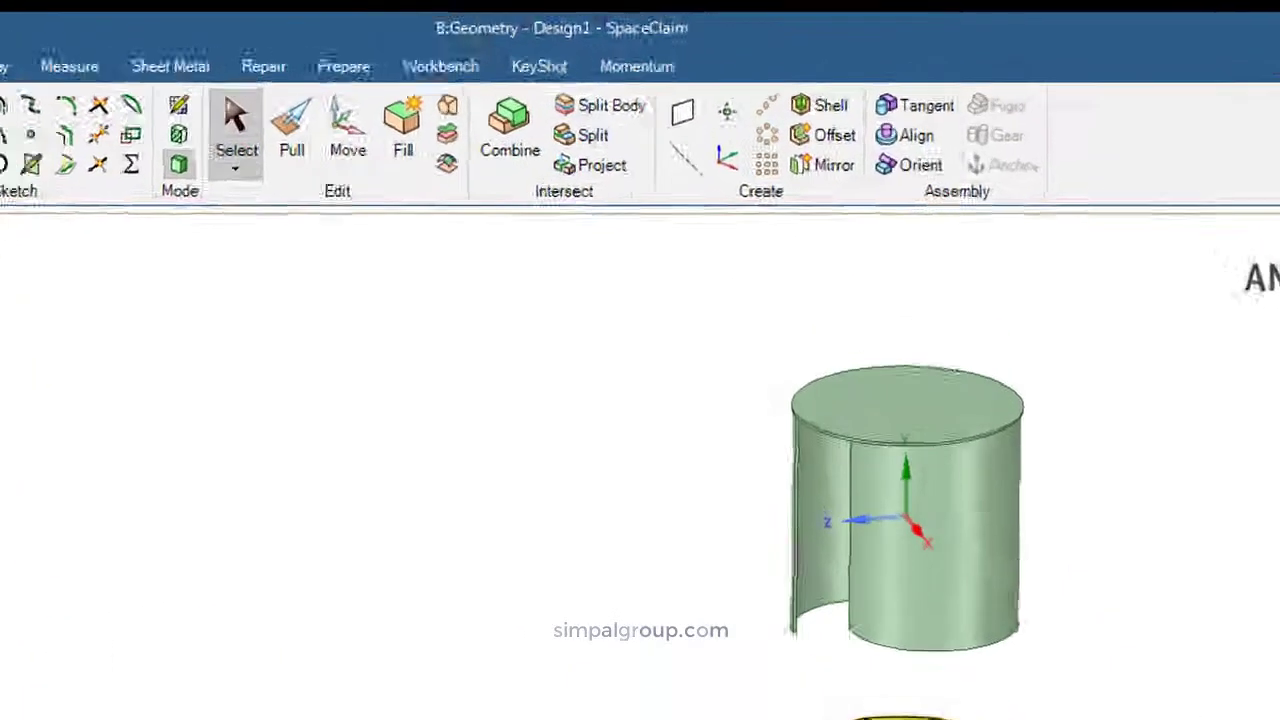
{"action": "left_click", "coordinate": [912, 180]}
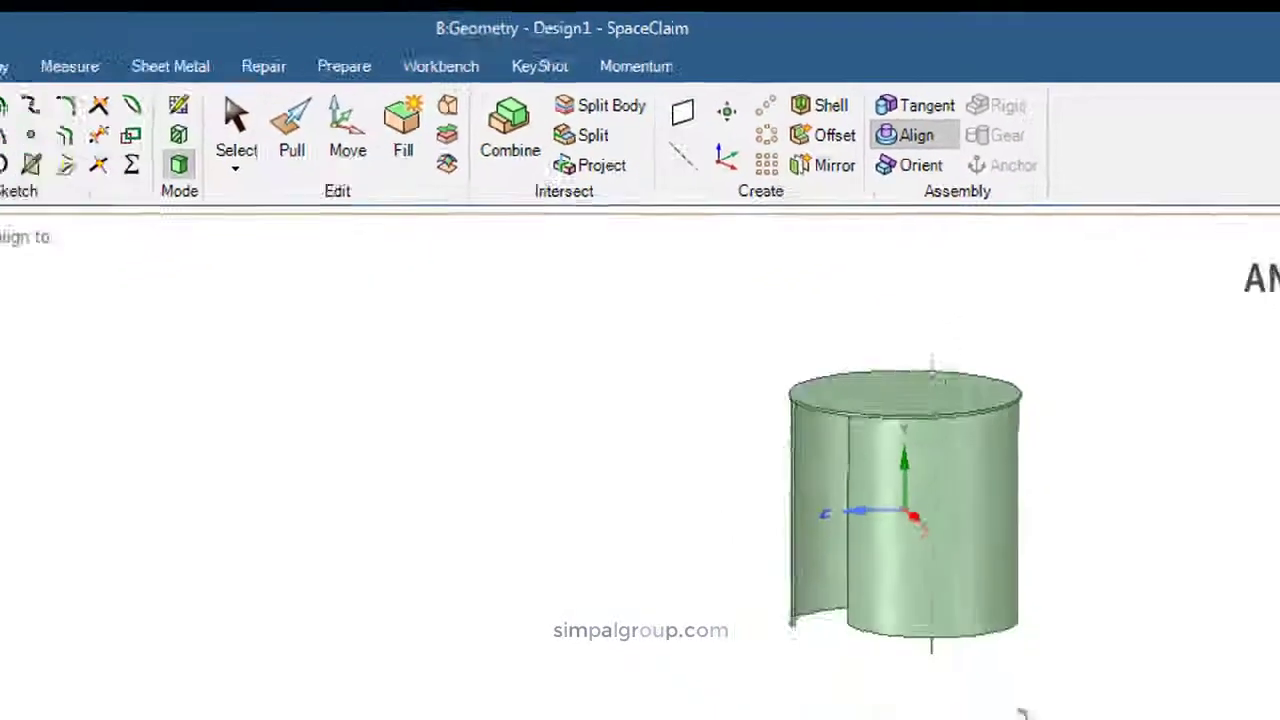
{"action": "scroll", "coordinate": [980, 390], "scroll_direction": "up", "scroll_amount": 5}
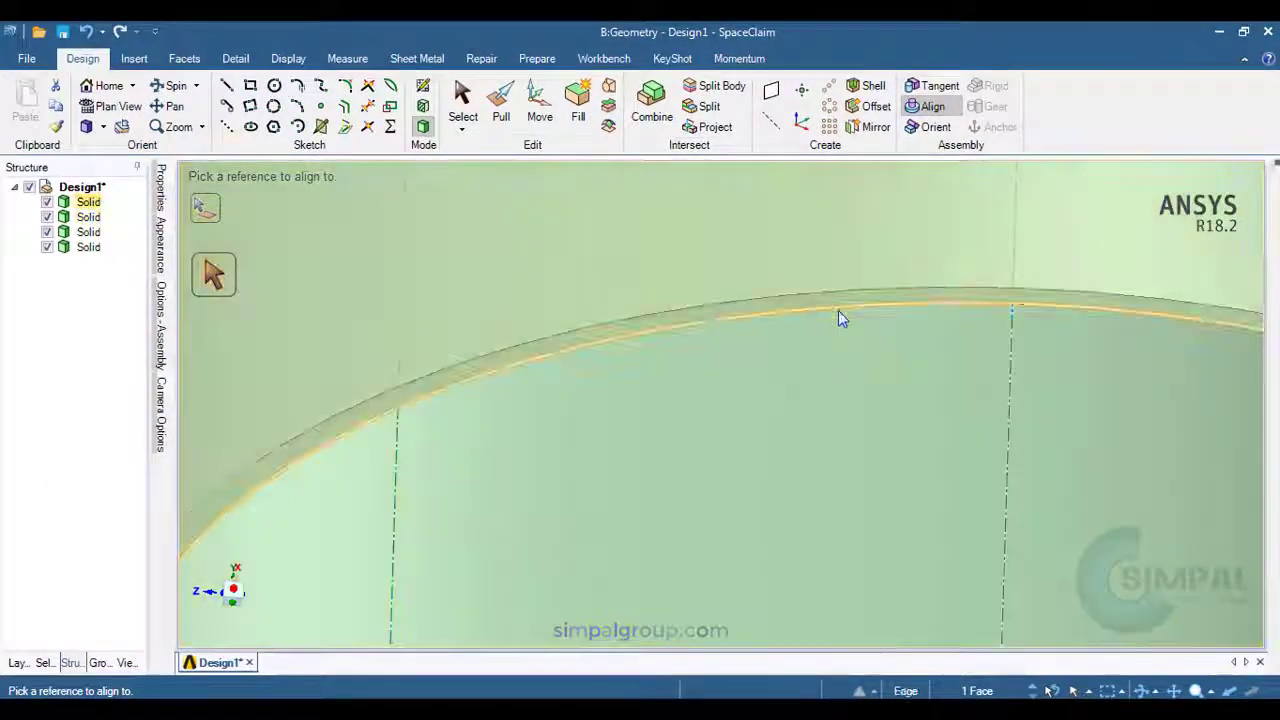
{"action": "left_click", "coordinate": [838, 310]}
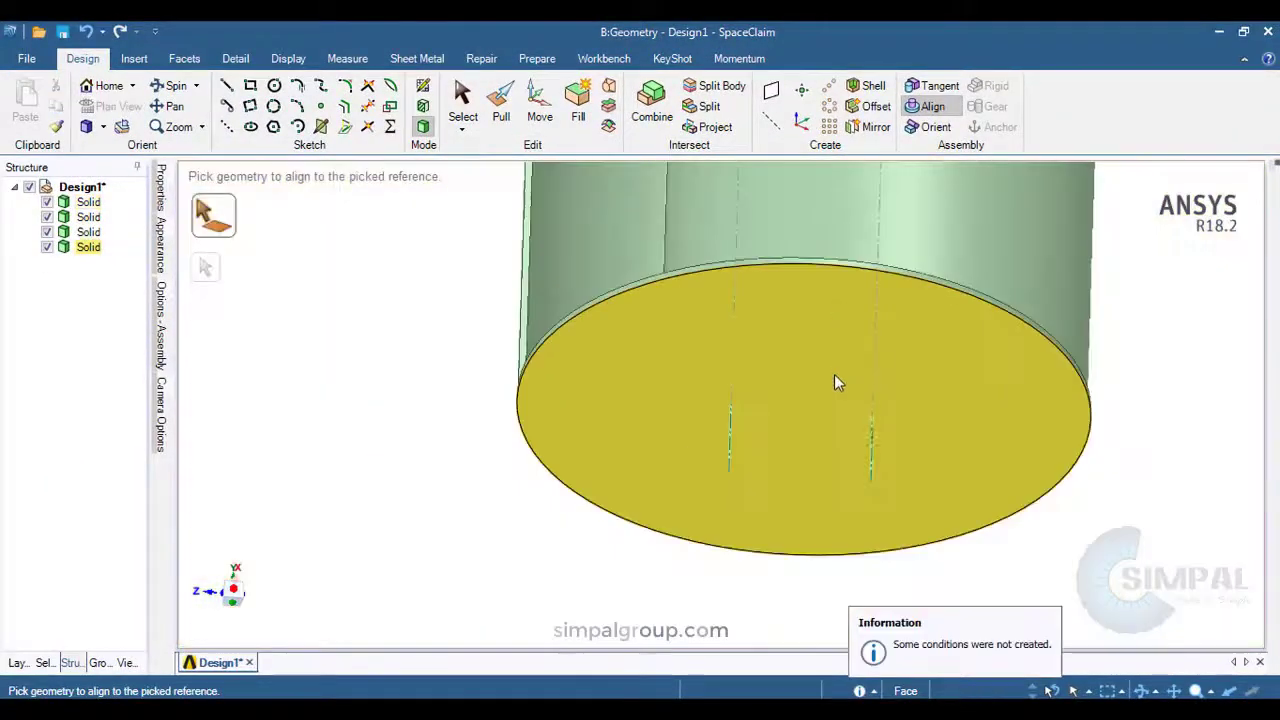
{"action": "scroll", "coordinate": [835, 374], "scroll_direction": "down", "scroll_amount": 4}
{"action": "middle_click_drag", "start_coordinate": [880, 454], "coordinate": [902, 537]}
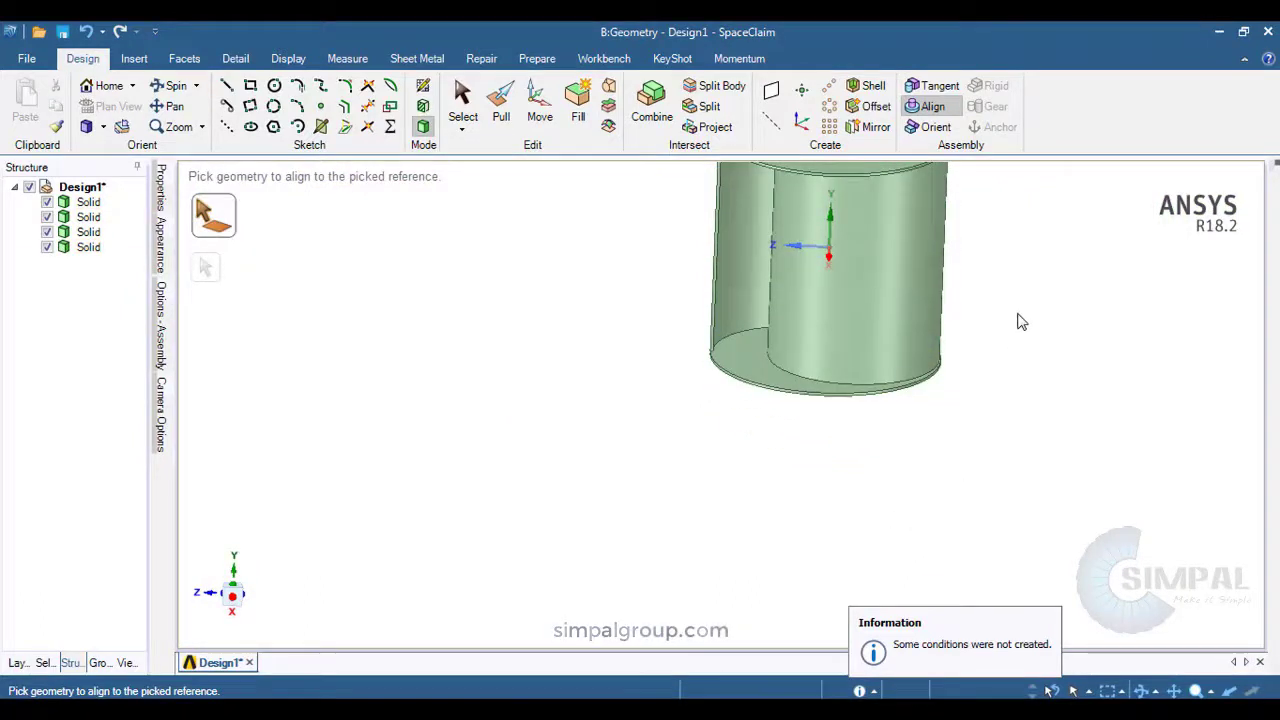
{"action": "middle_click_drag", "start_coordinate": [1021, 322], "coordinate": [1017, 442]}
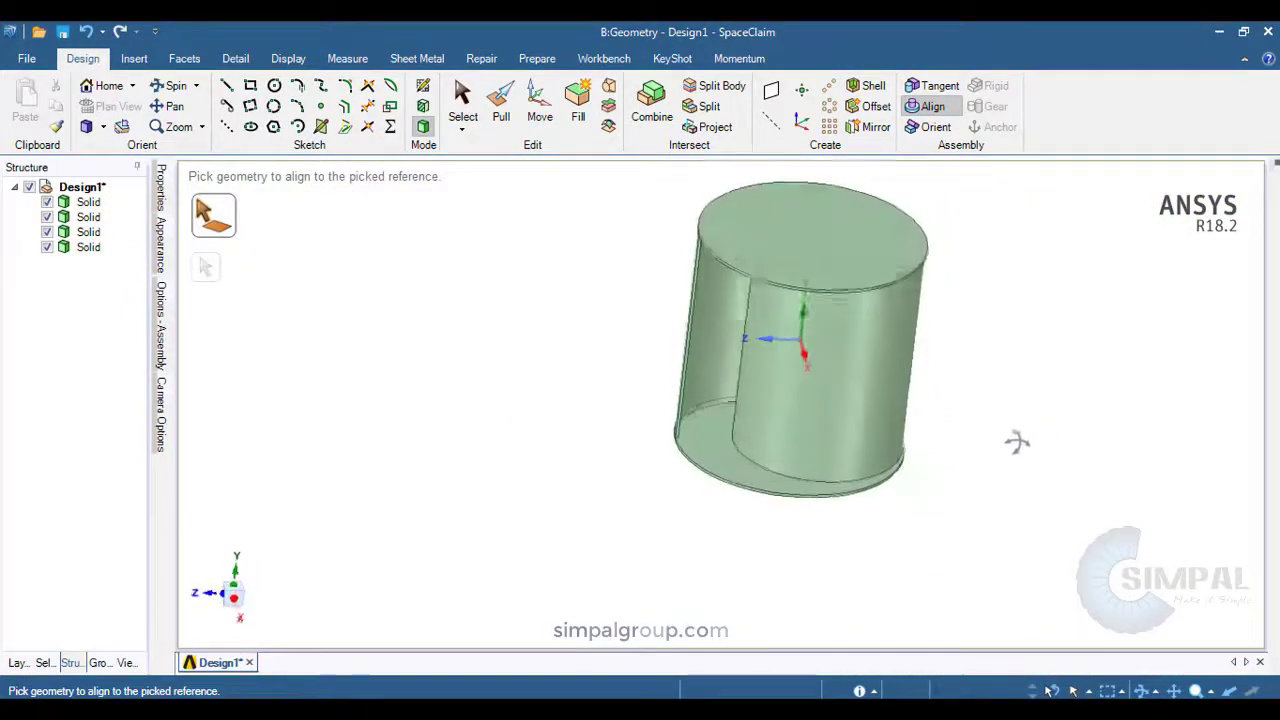
{"action": "key", "text": "Escape"}
{"action": "left_click", "coordinate": [820, 288]}
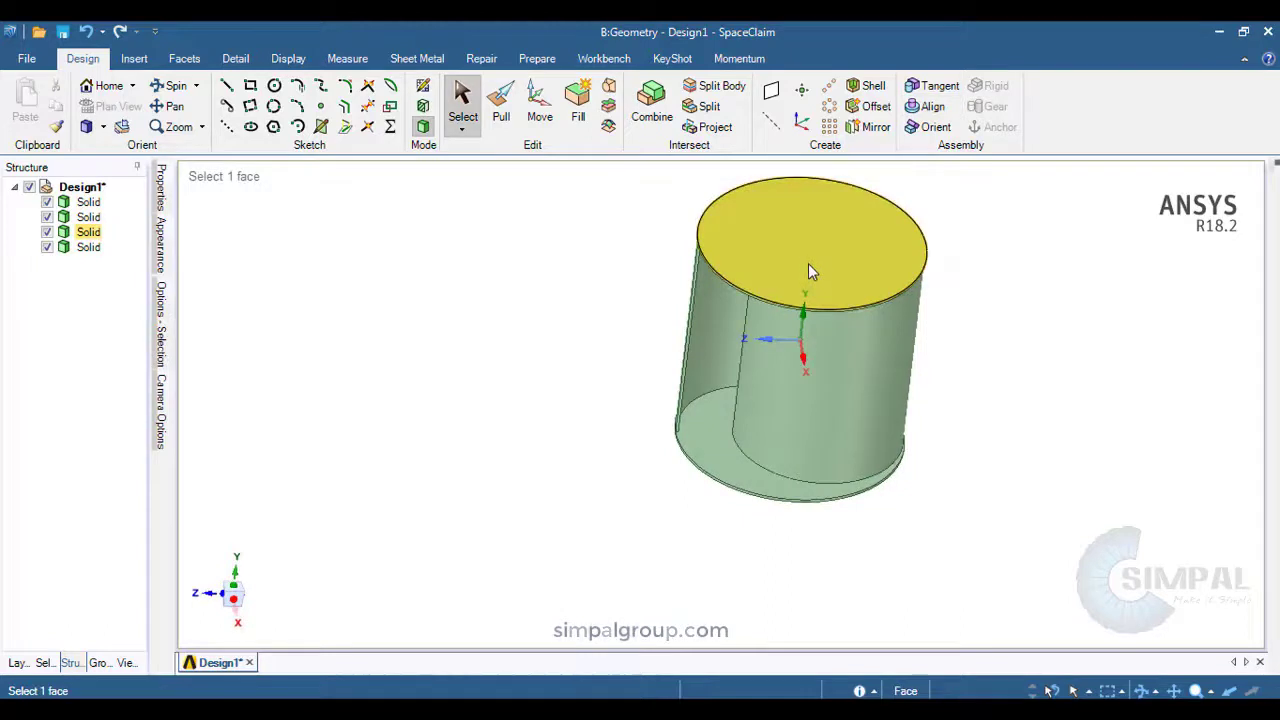
{"action": "left_click", "coordinate": [809, 267]}
{"action": "left_click", "coordinate": [595, 322]}
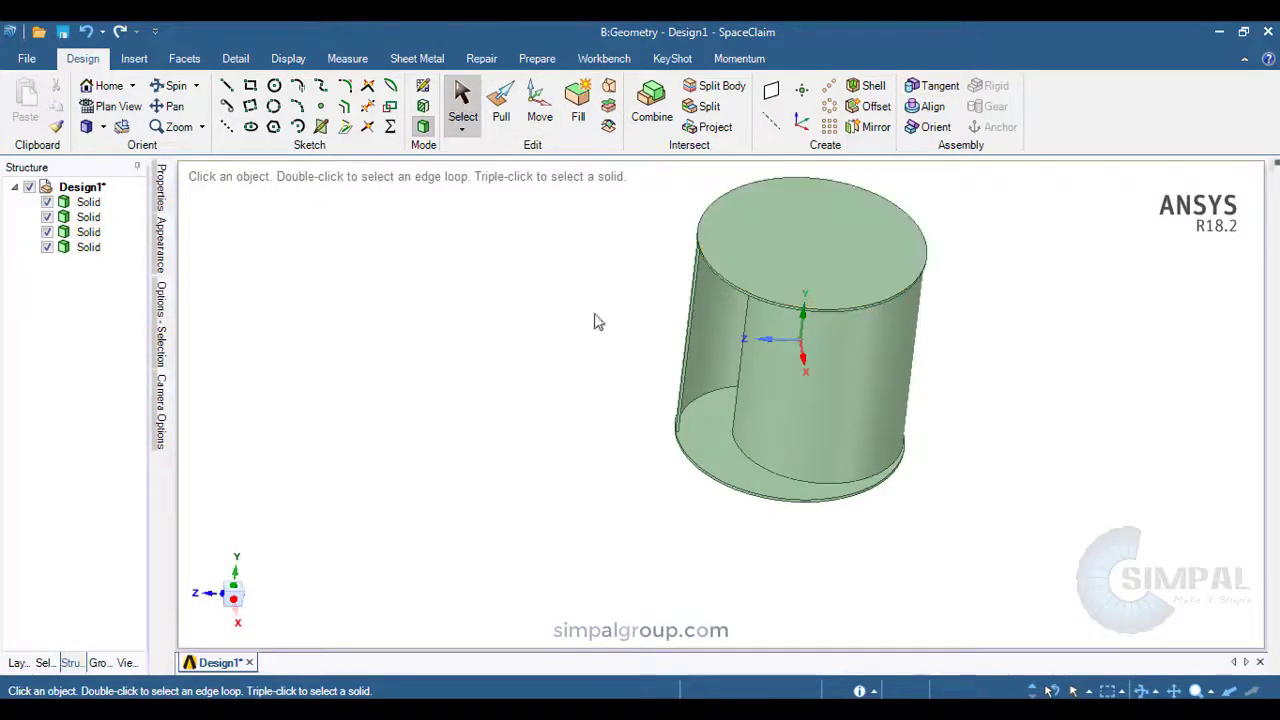
- Start a sketch on the horizontal ZX plane through the origin, set it to plan view and start the Circle tool
{"action": "left_click", "coordinate": [424, 87]}
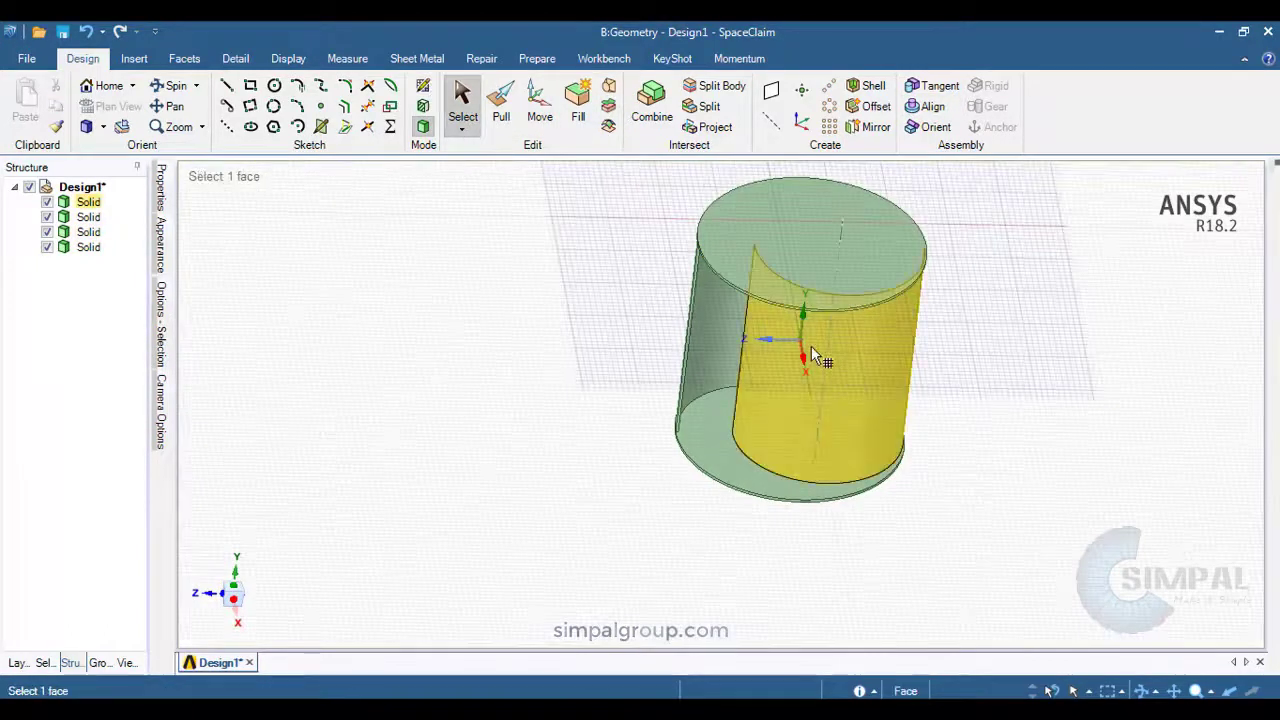
{"action": "key", "text": "Escape"}
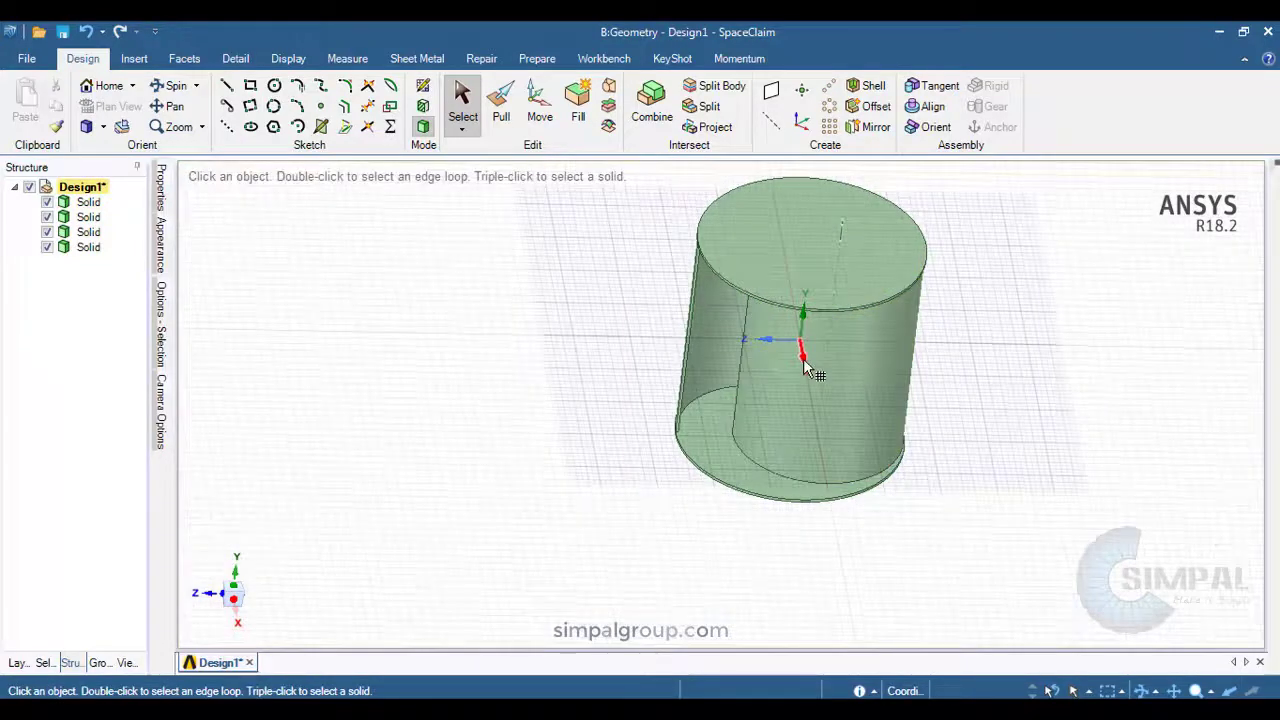
{"action": "left_click", "coordinate": [804, 365]}
{"action": "middle_click_drag", "start_coordinate": [804, 363], "coordinate": [778, 497]}
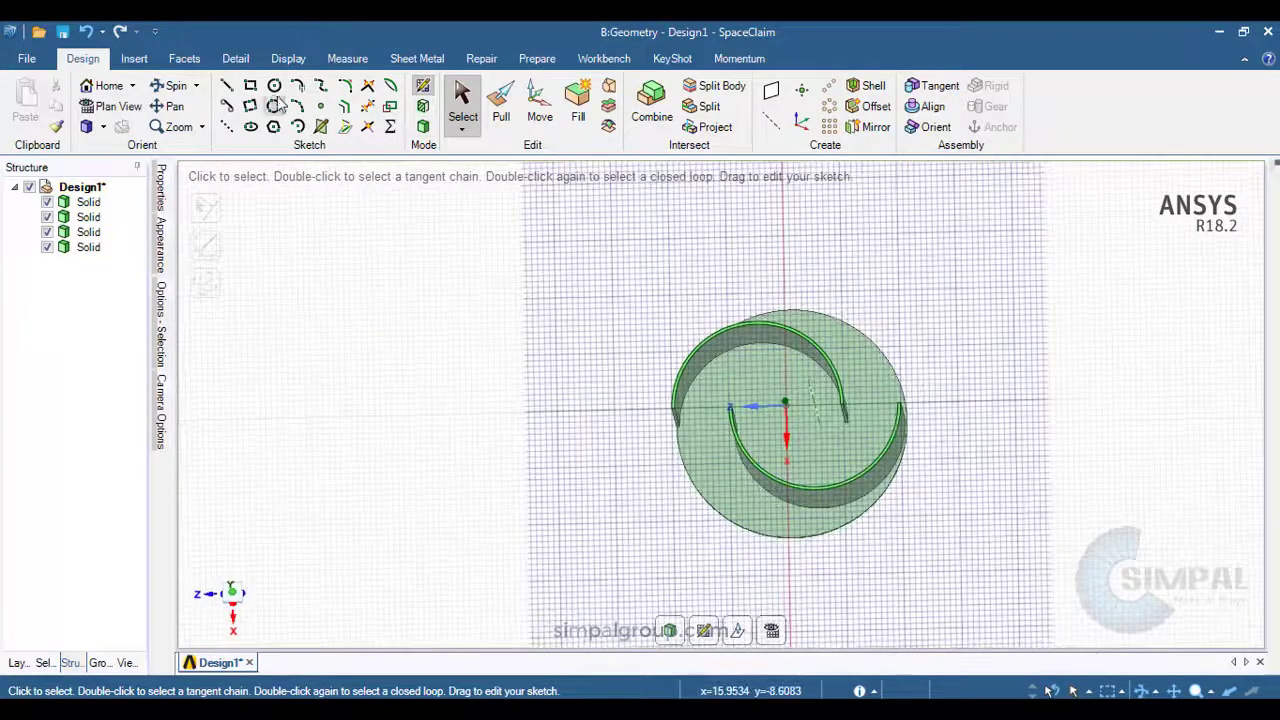
{"action": "left_click", "coordinate": [769, 631]}
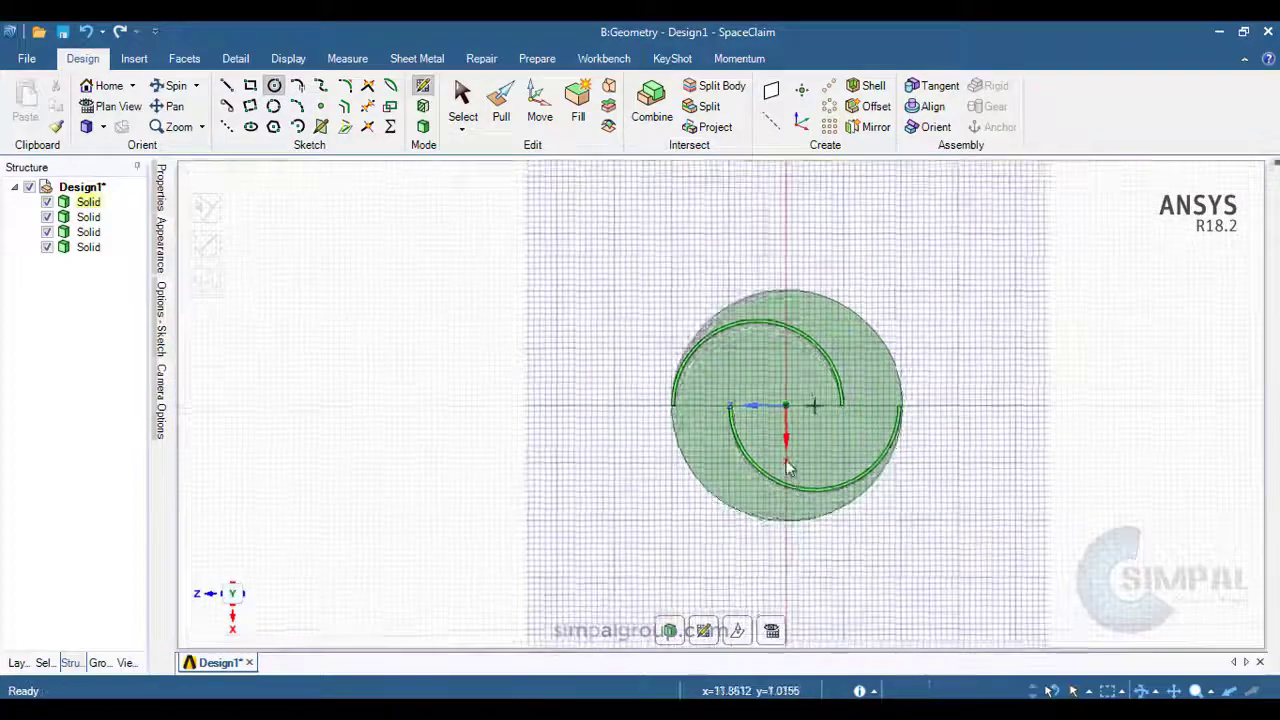
{"action": "scroll", "coordinate": [785, 450], "scroll_direction": "up", "scroll_amount": 6}
{"action": "middle_click_drag", "start_coordinate": [798, 299], "coordinate": [802, 415]}
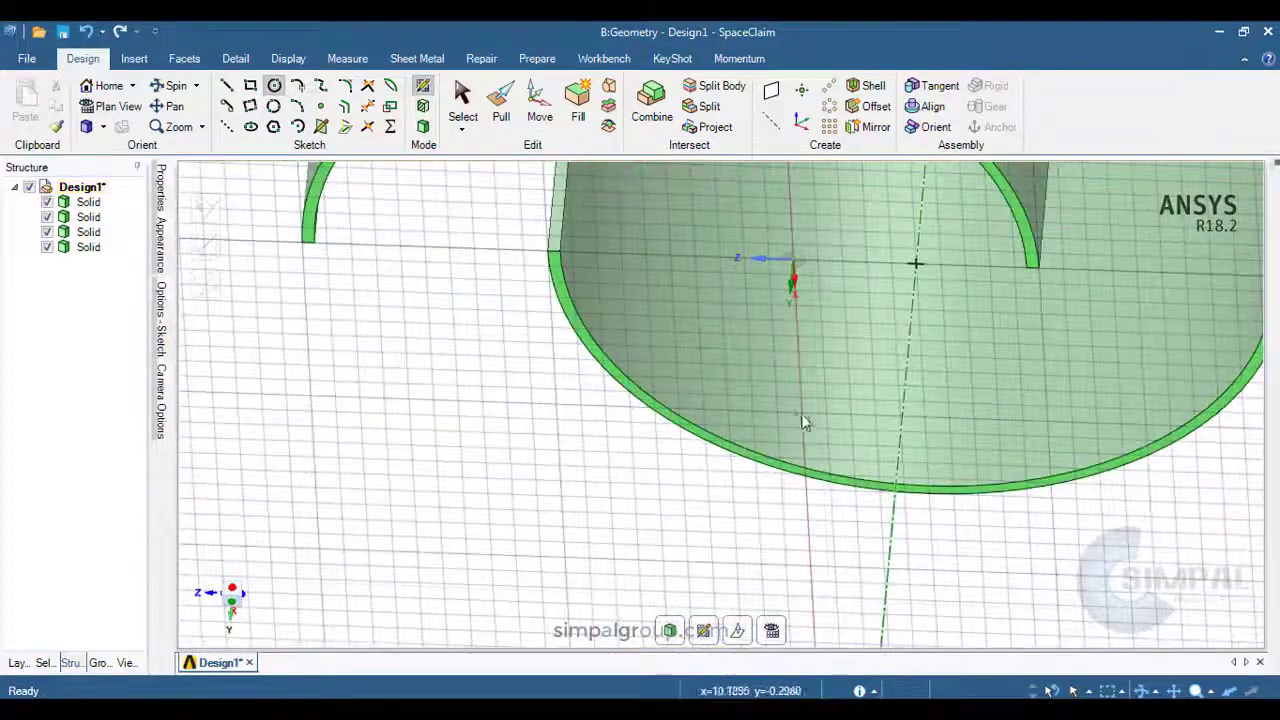
{"action": "left_click", "coordinate": [772, 630]}
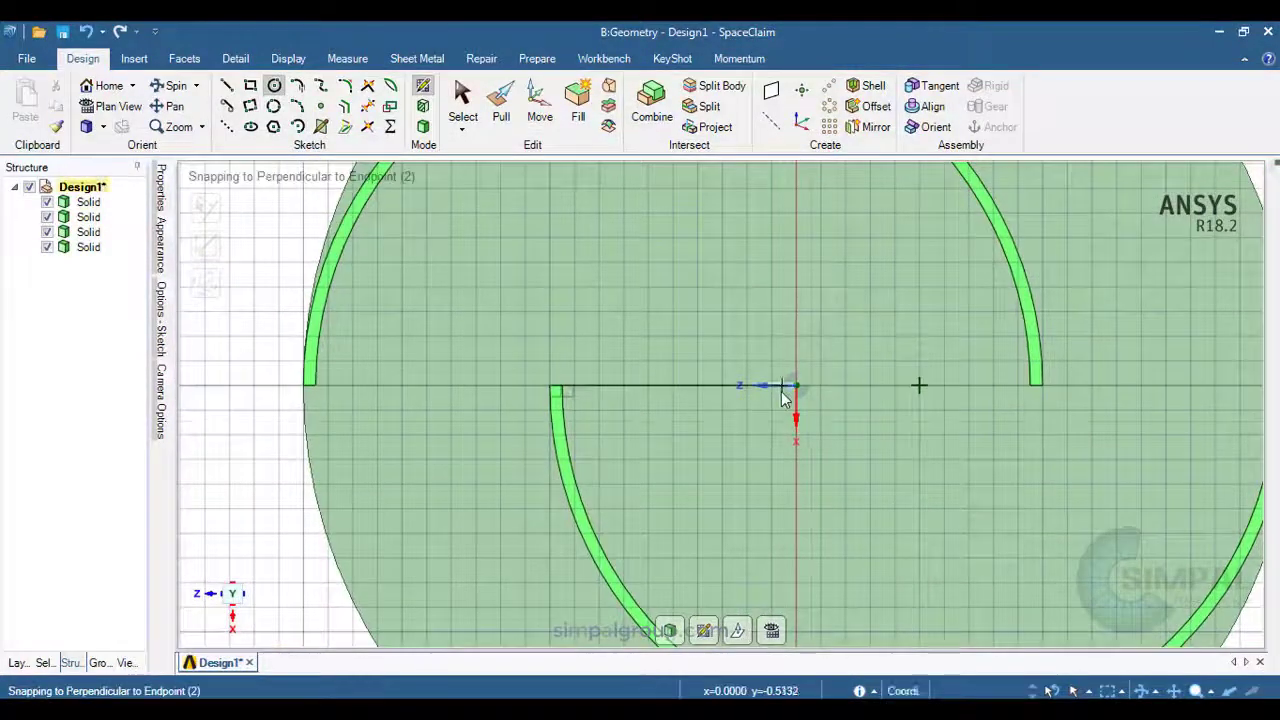
- Sketch a circle about 3.1 mm in diameter centred on the origin, and turn it into a surface with all solids hidden
{"action": "left_click", "coordinate": [796, 385]}
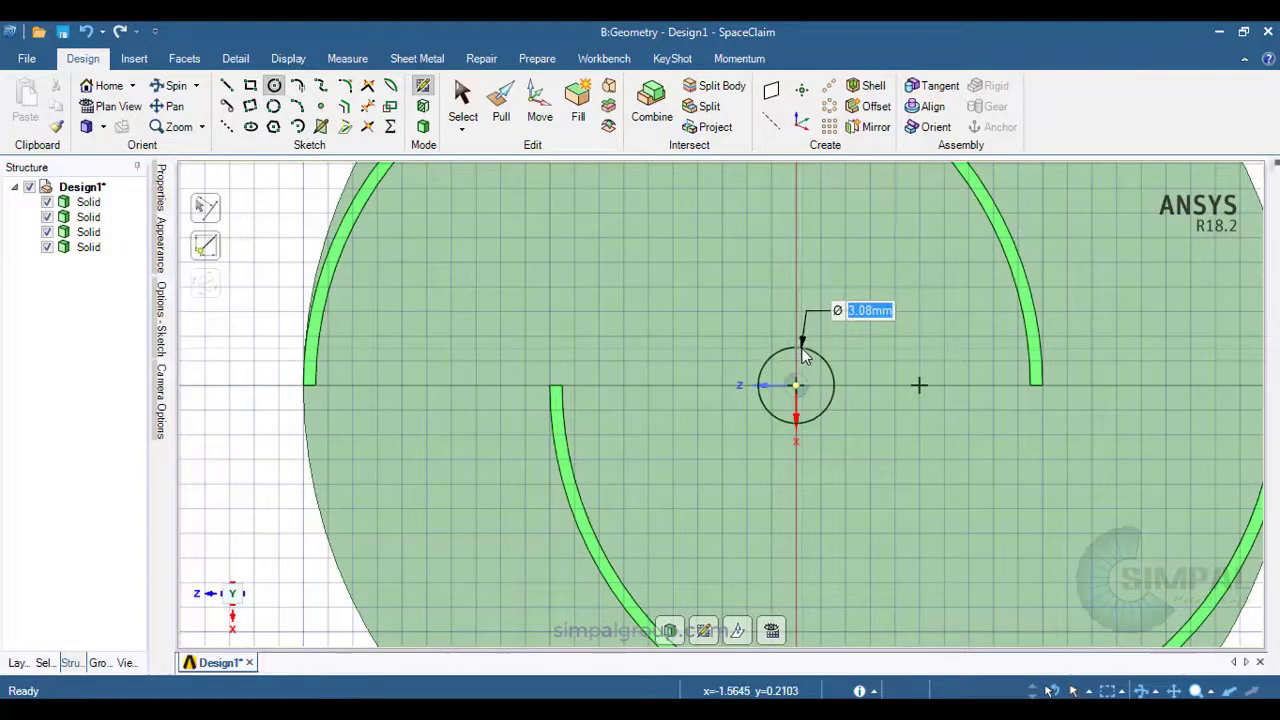
{"action": "scroll", "coordinate": [805, 360], "scroll_direction": "down", "scroll_amount": 5}
{"action": "middle_click_drag", "start_coordinate": [809, 371], "coordinate": [653, 256]}
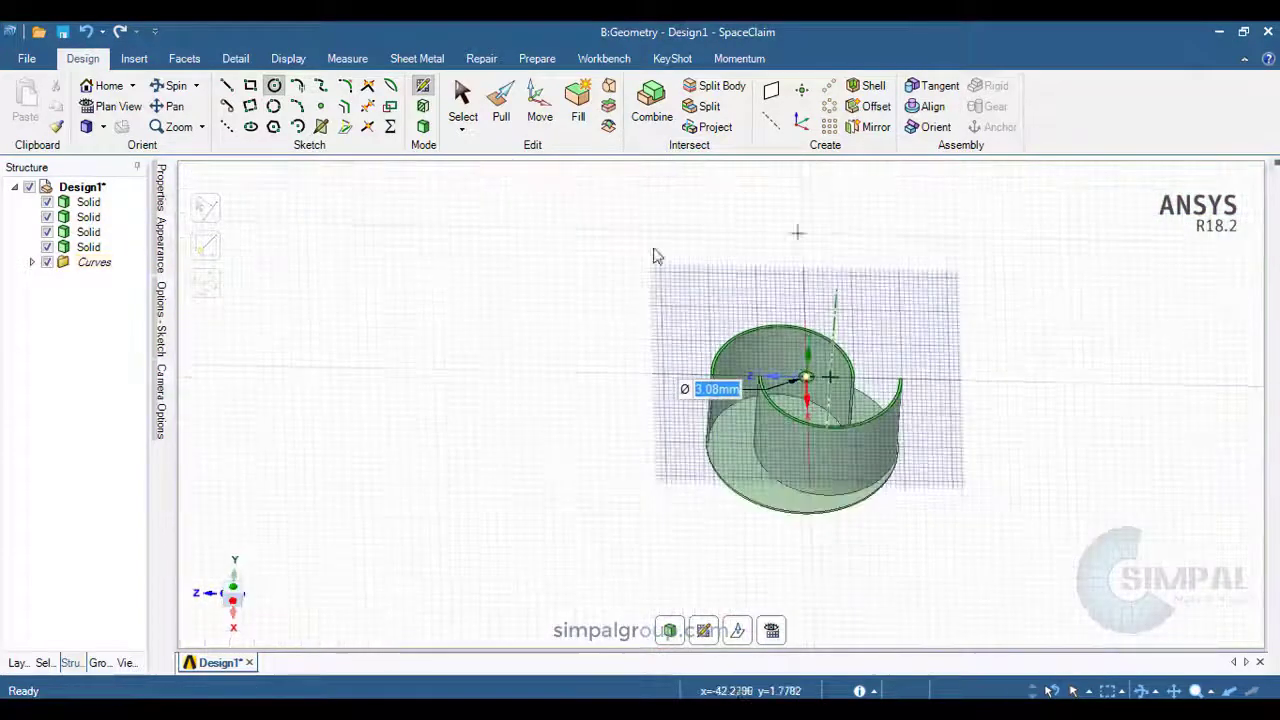
{"action": "left_click", "coordinate": [29, 188]}
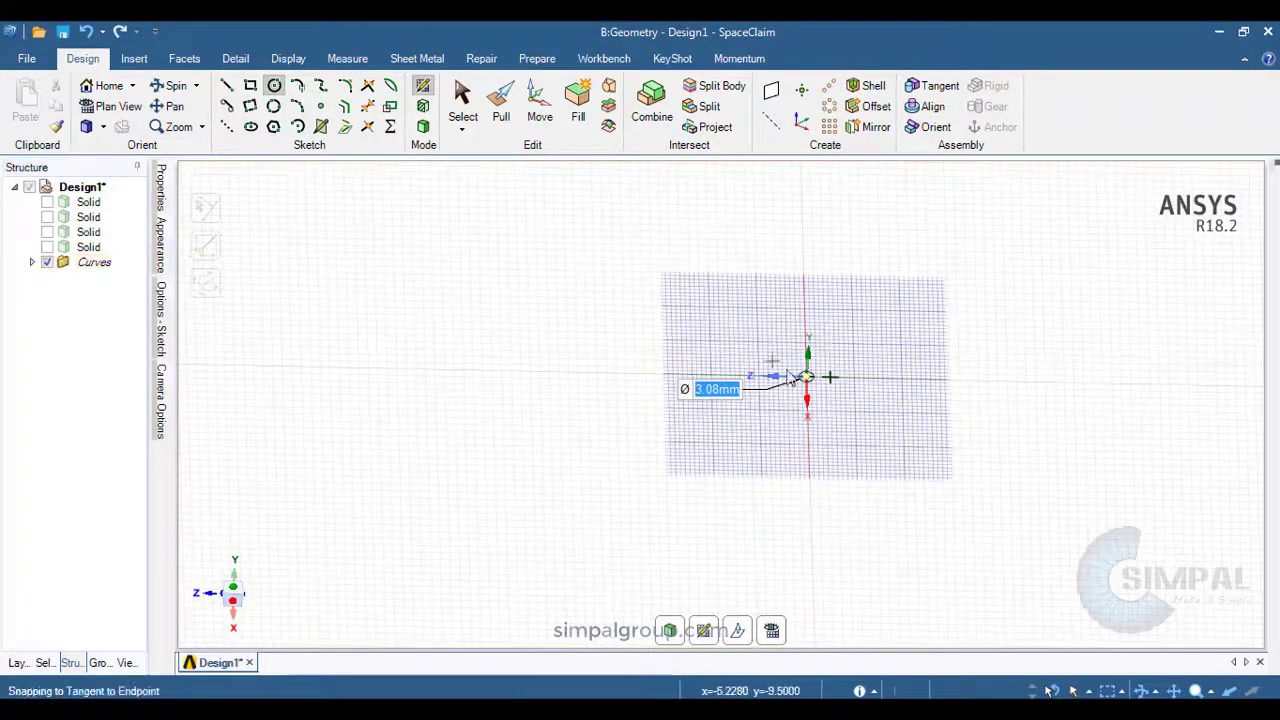
{"action": "scroll", "coordinate": [843, 397], "scroll_direction": "up", "scroll_amount": 5}
{"action": "left_click", "coordinate": [423, 128]}
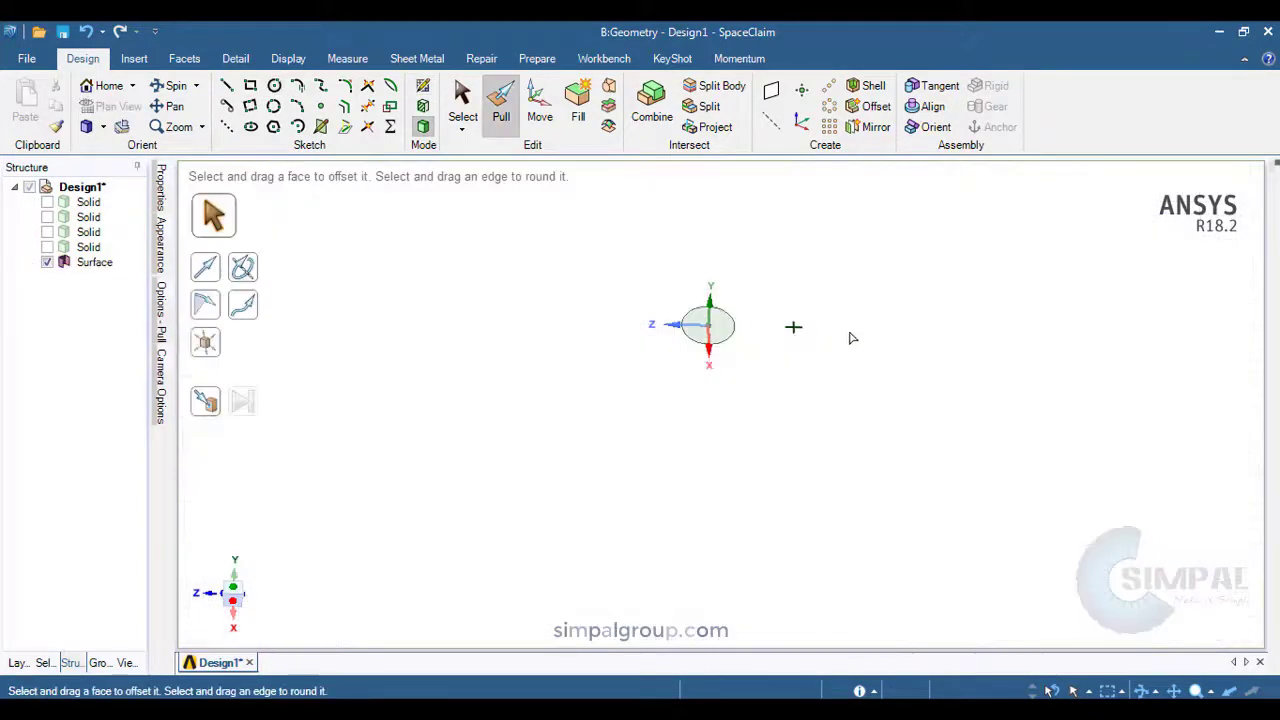
- Pull the circular surface in both directions along the Y axis into a solid central shaft about 143 mm long
{"action": "key", "text": "s"}
{"action": "left_click", "coordinate": [723, 323]}
{"action": "scroll", "coordinate": [842, 425], "scroll_direction": "down", "scroll_amount": 3}
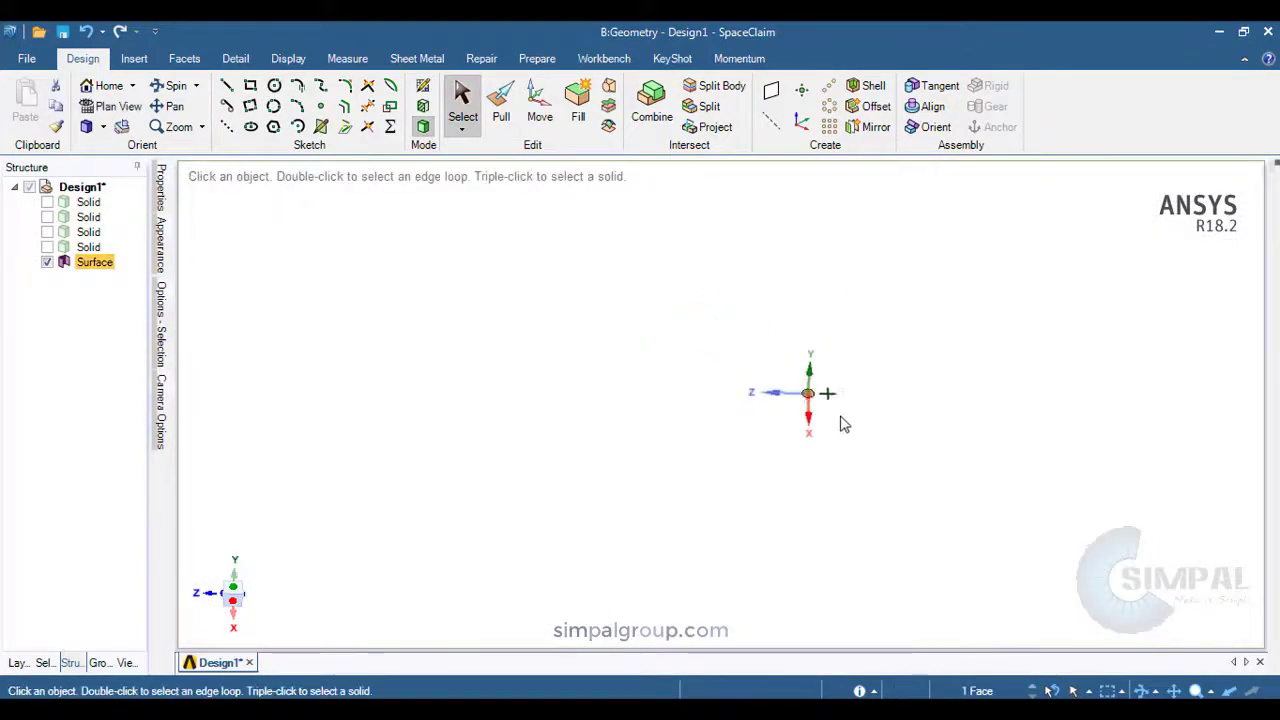
{"action": "right_click", "coordinate": [863, 320]}
{"action": "left_click", "coordinate": [500, 108]}
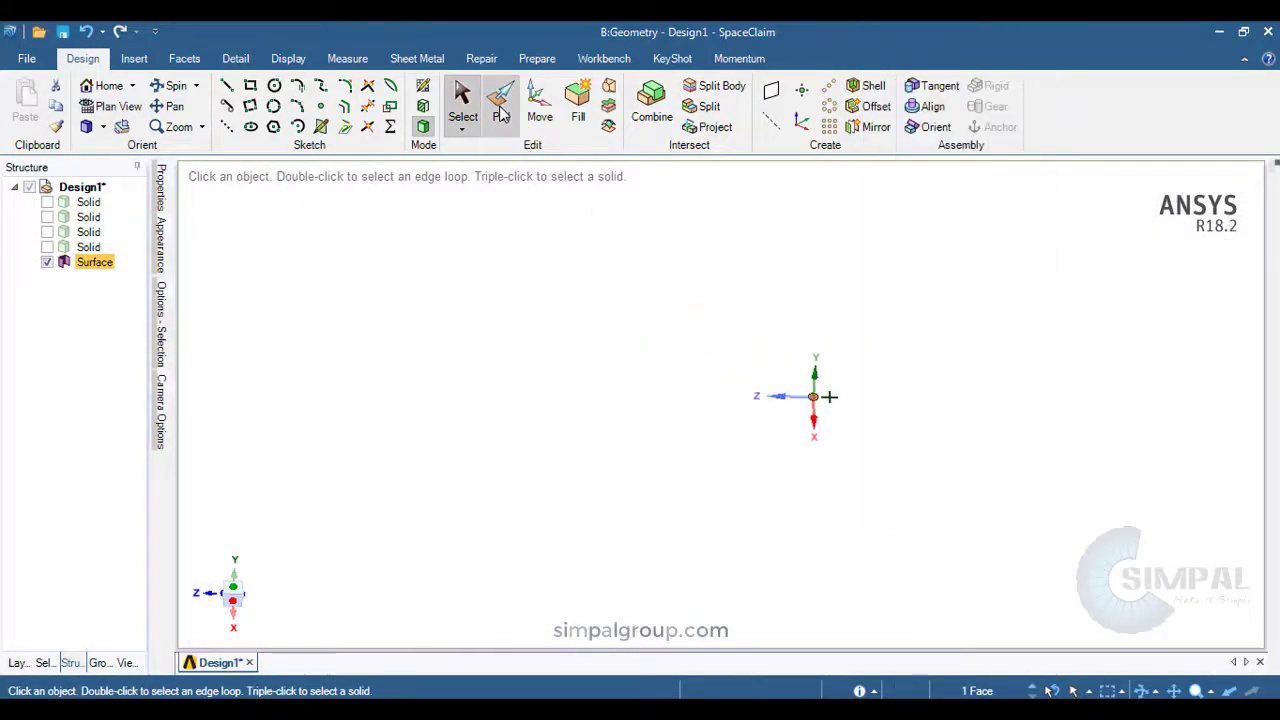
{"action": "right_click", "coordinate": [663, 268]}
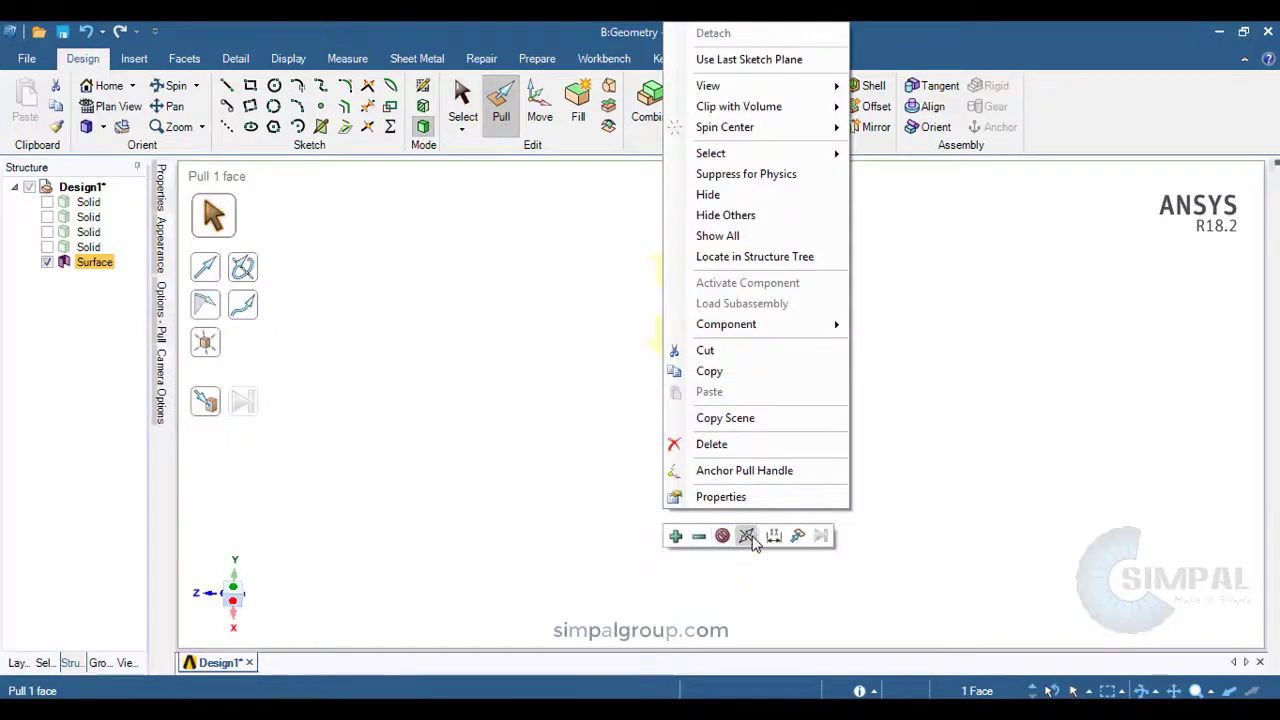
{"action": "left_click", "coordinate": [748, 537]}
{"action": "left_click_drag", "start_coordinate": [920, 466], "coordinate": [919, 341]}
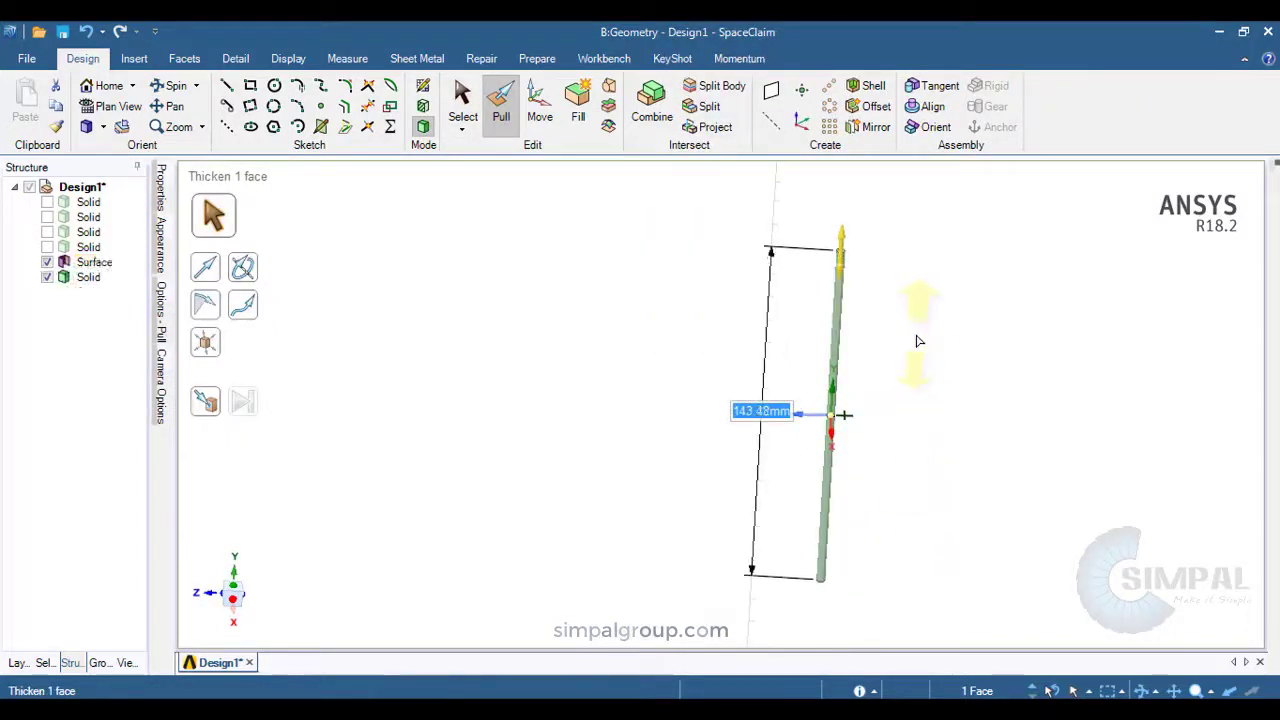
{"action": "key", "text": "Escape"}
- Show all bodies of the design again and check the shaft against the blades and end discs
{"action": "left_click", "coordinate": [29, 187]}
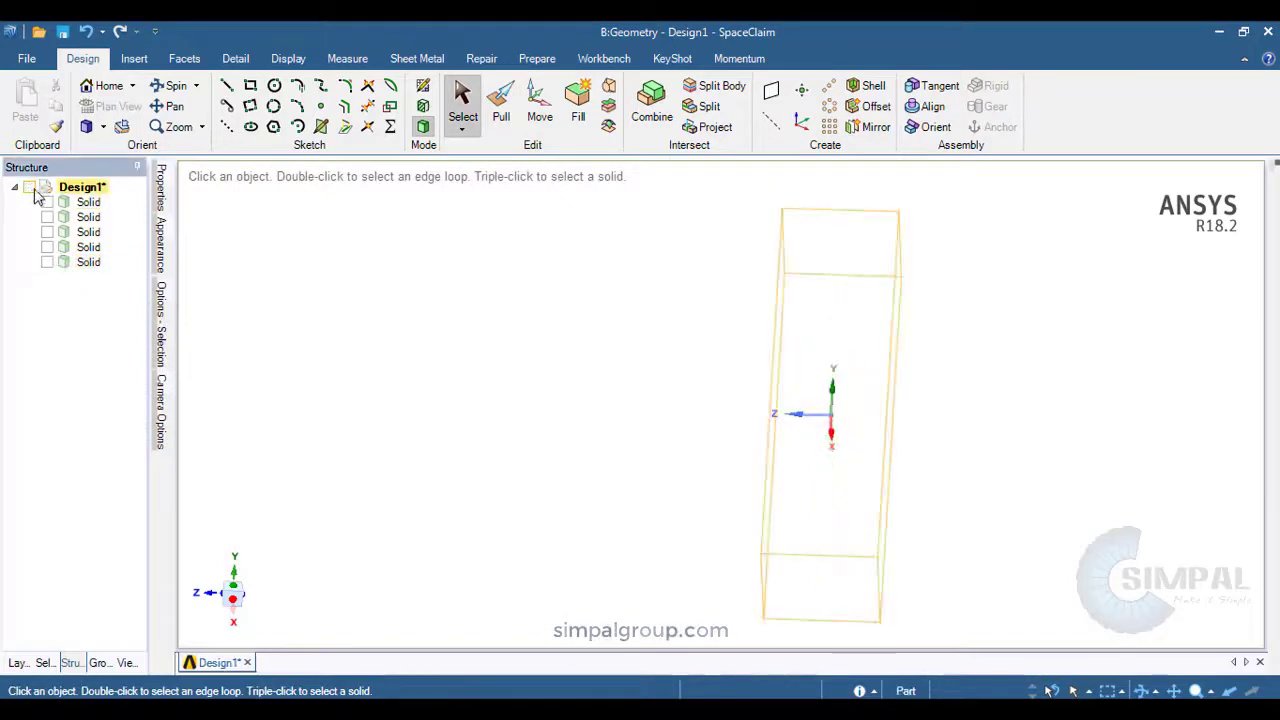
{"action": "left_click", "coordinate": [30, 187]}
{"action": "mouse_move", "coordinate": [977, 383]}
{"action": "middle_mouse_down"}
{"action": "mouse_move", "coordinate": [1000, 540]}
{"action": "mouse_move", "coordinate": [955, 349]}
{"action": "middle_mouse_up"}
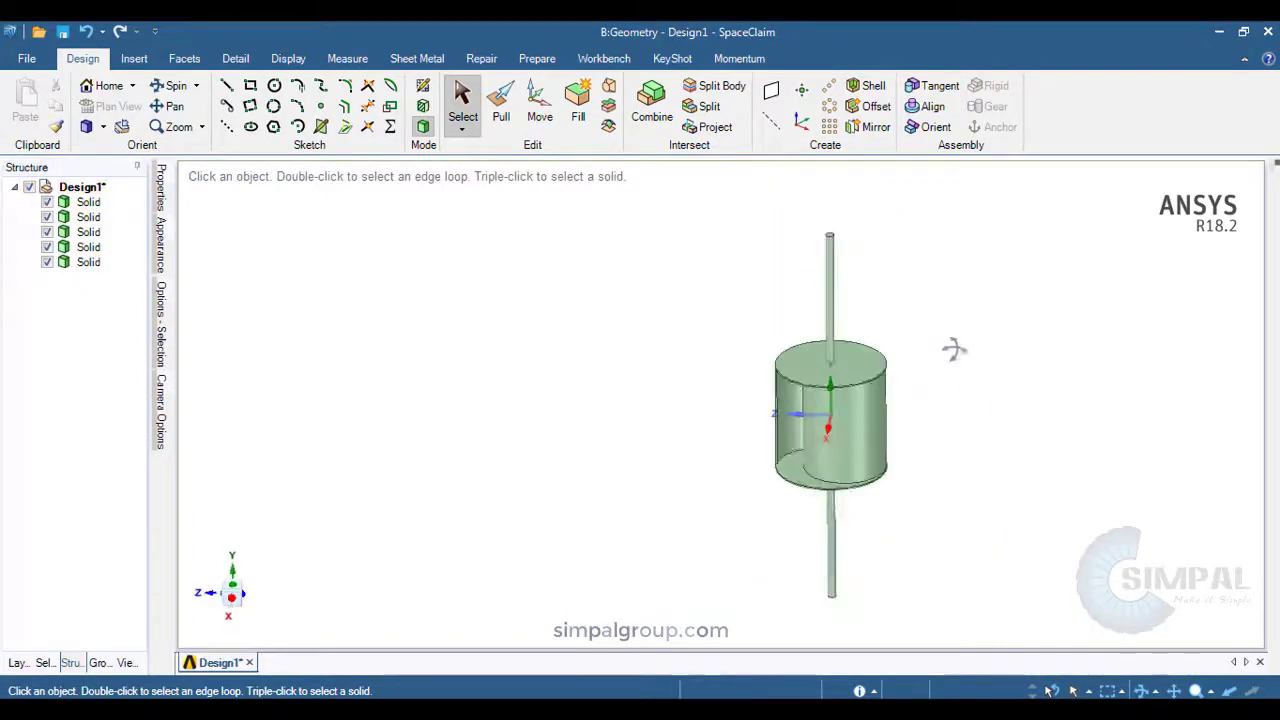
{"action": "scroll", "coordinate": [929, 394], "scroll_direction": "up", "scroll_amount": 3}
{"action": "middle_click_drag", "start_coordinate": [929, 394], "coordinate": [897, 485]}
{"action": "scroll", "coordinate": [841, 560], "scroll_direction": "down", "scroll_amount": 3}
{"action": "scroll", "coordinate": [840, 517], "scroll_direction": "up", "scroll_amount": 2}
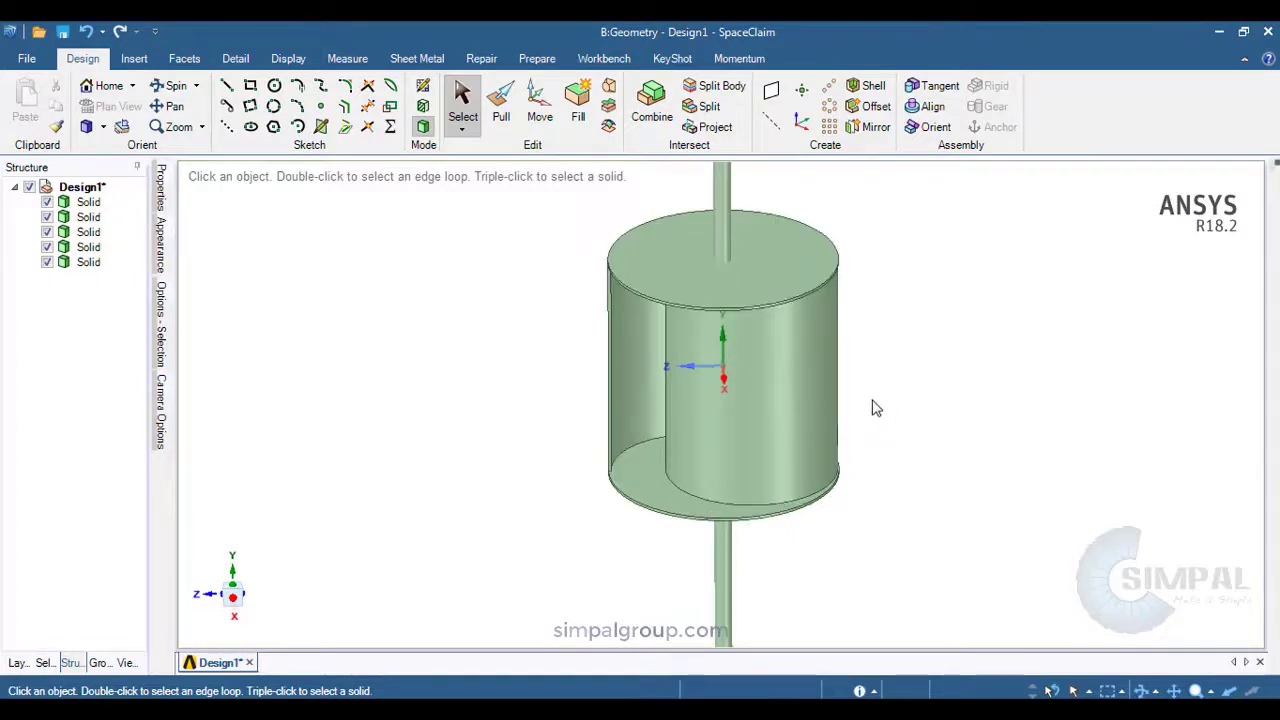
{"action": "middle_click_drag", "start_coordinate": [929, 391], "coordinate": [979, 456], "text": "ctrl"}
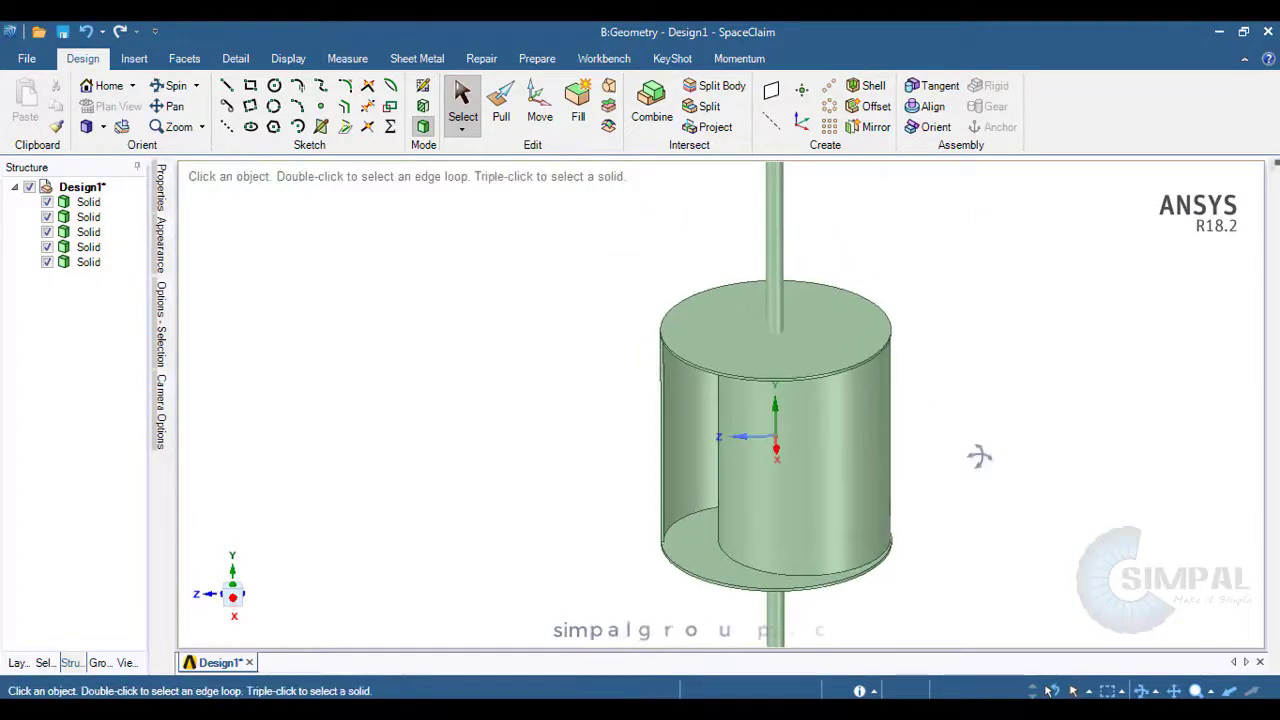